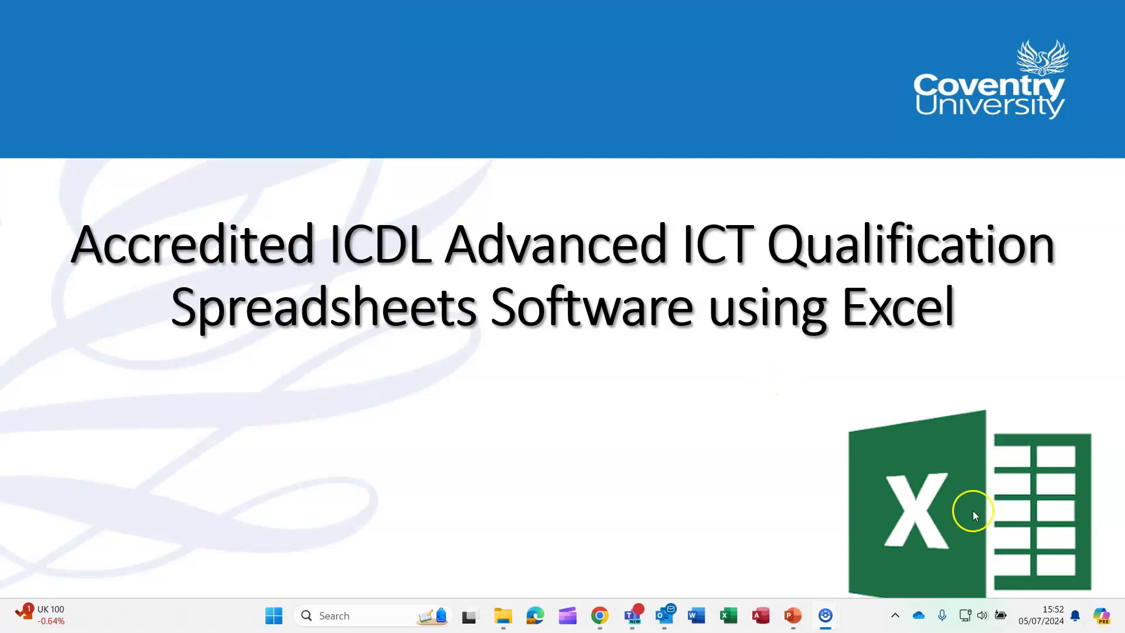
- Present the course slides full screen to the Simple Macros slide, then switch to the 17 Macros folder
{"action": "left_click", "coordinate": [572, 433]}
{"action": "left_click", "coordinate": [574, 431]}
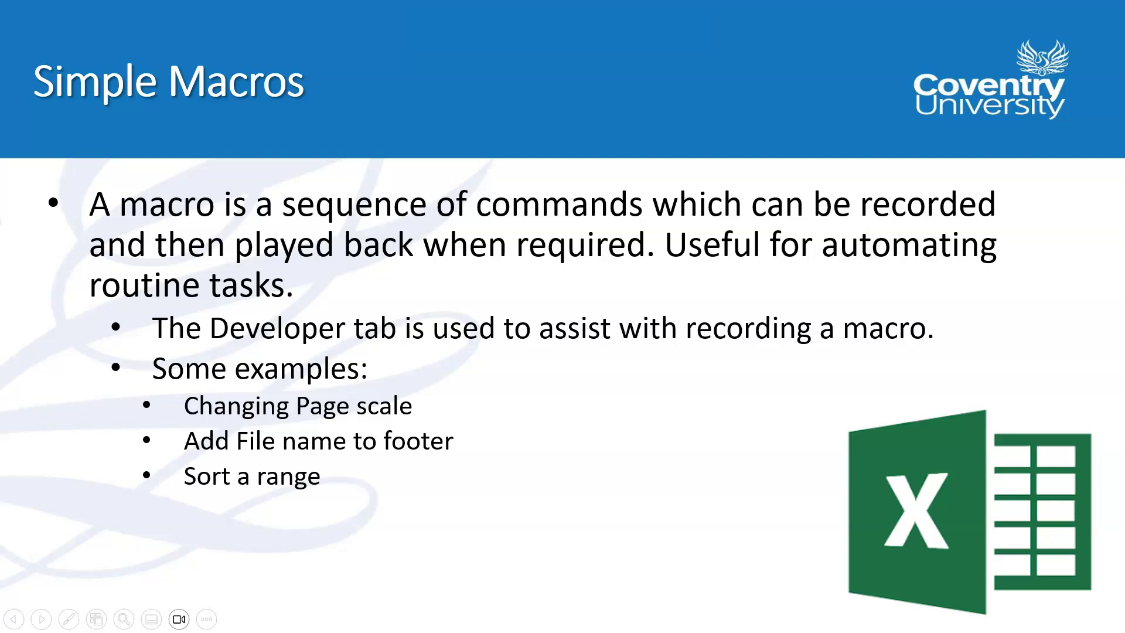
{"action": "key", "text": "alt+Tab"}
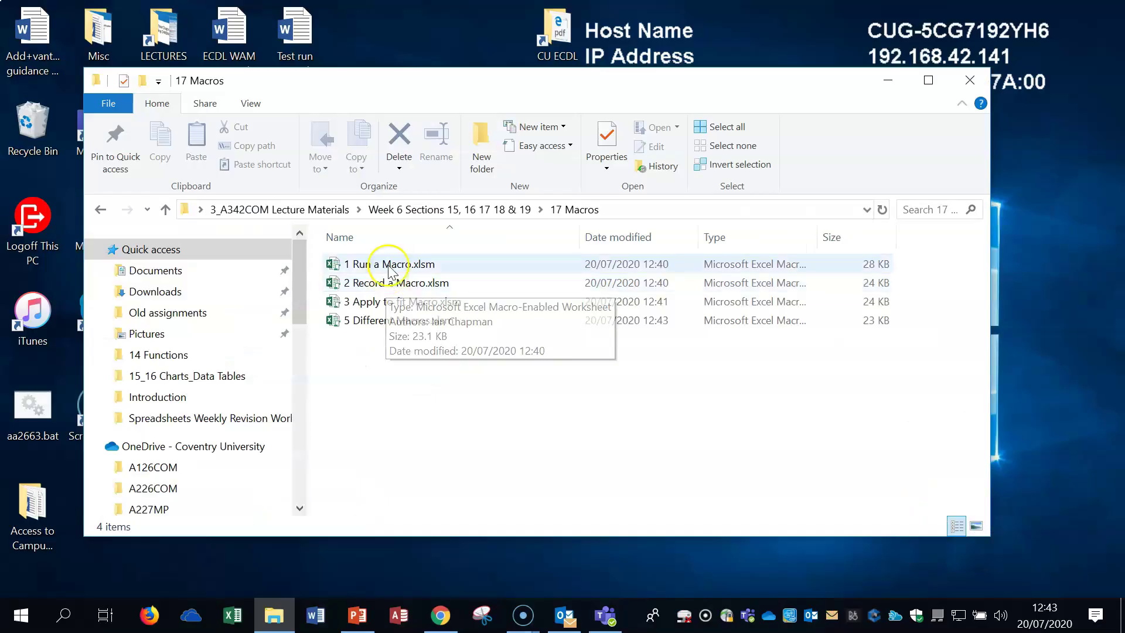
- Open the 1 Run a Macro.xlsm workbook from the 17 Macros folder
{"action": "left_click", "coordinate": [389, 264]}
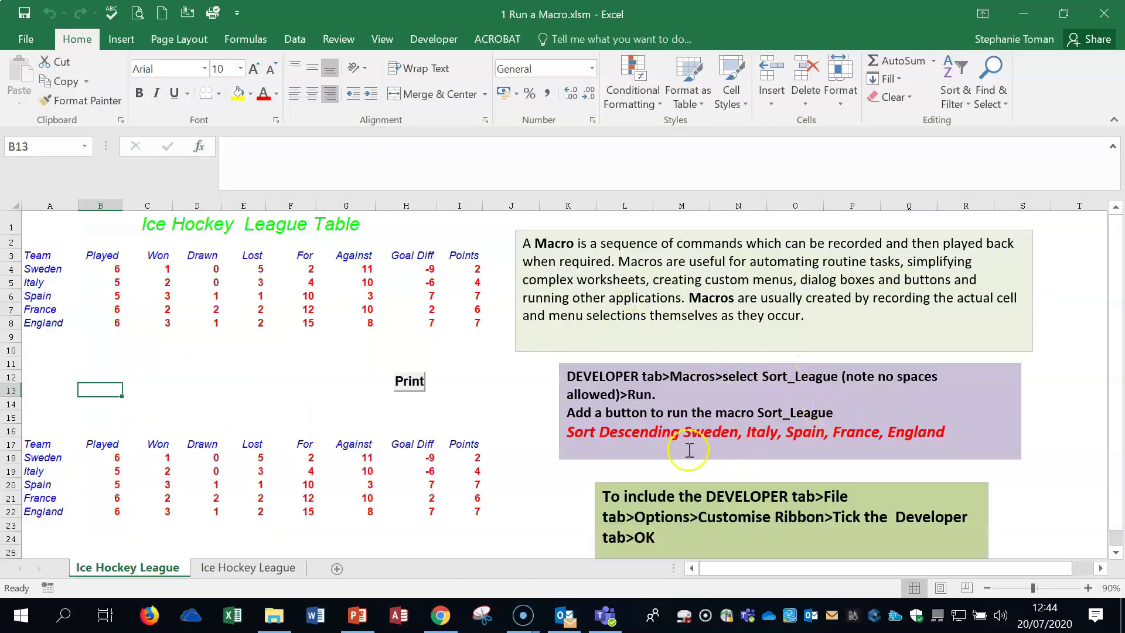
- Select the purple instruction text box and browse the Developer, Review and View tabs
{"action": "left_click", "coordinate": [598, 379]}
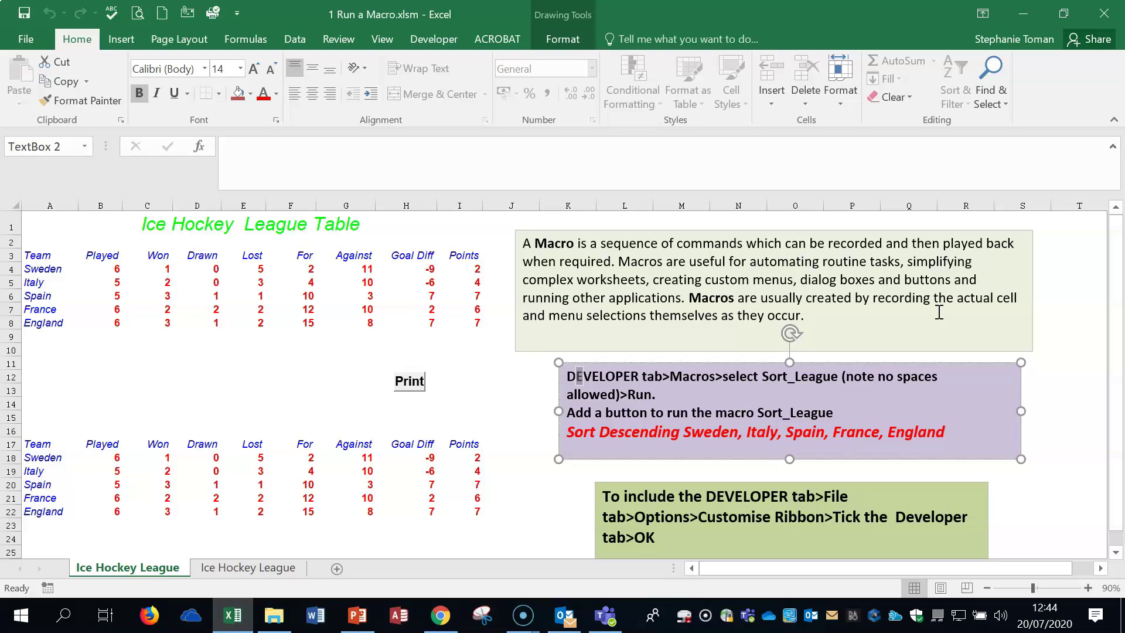
{"action": "left_click", "coordinate": [409, 384]}
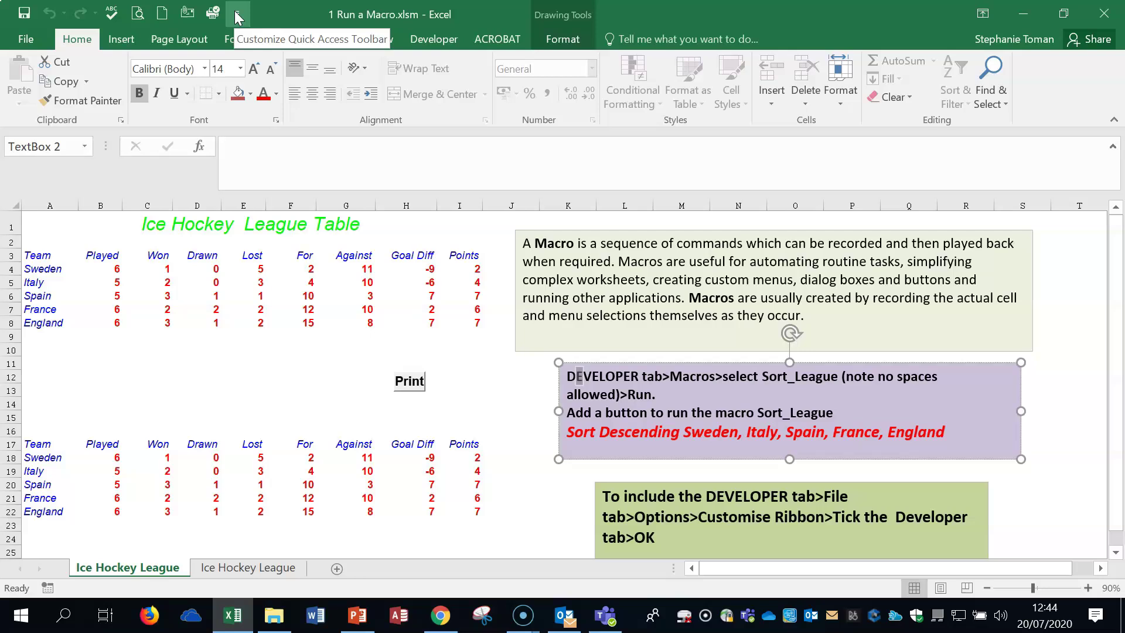
{"action": "left_click", "coordinate": [433, 41]}
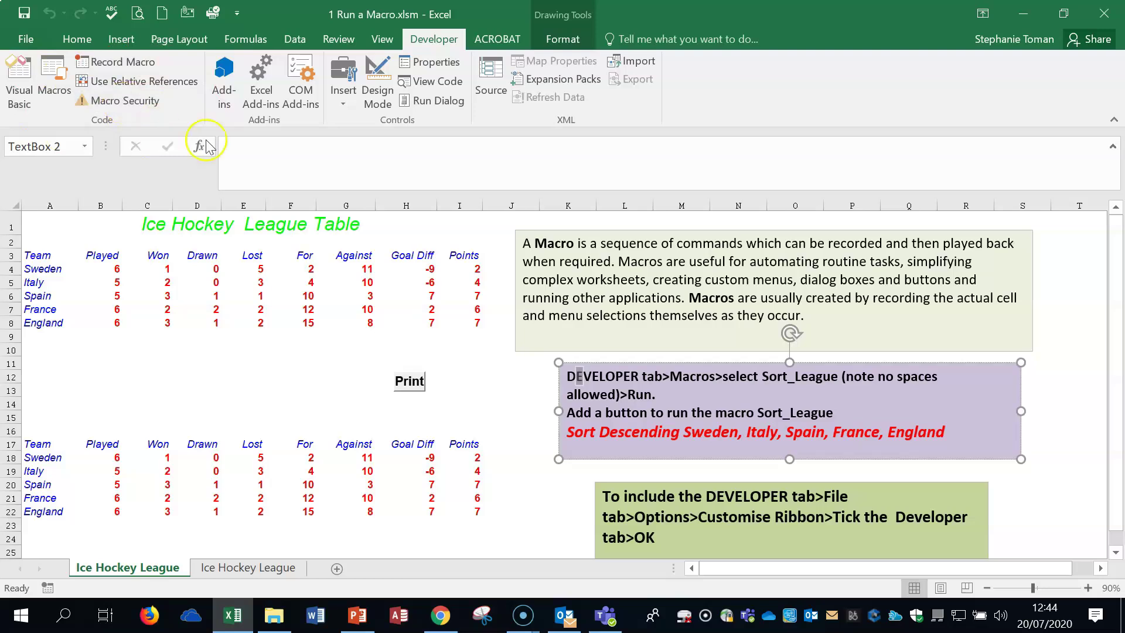
{"action": "left_click", "coordinate": [340, 39]}
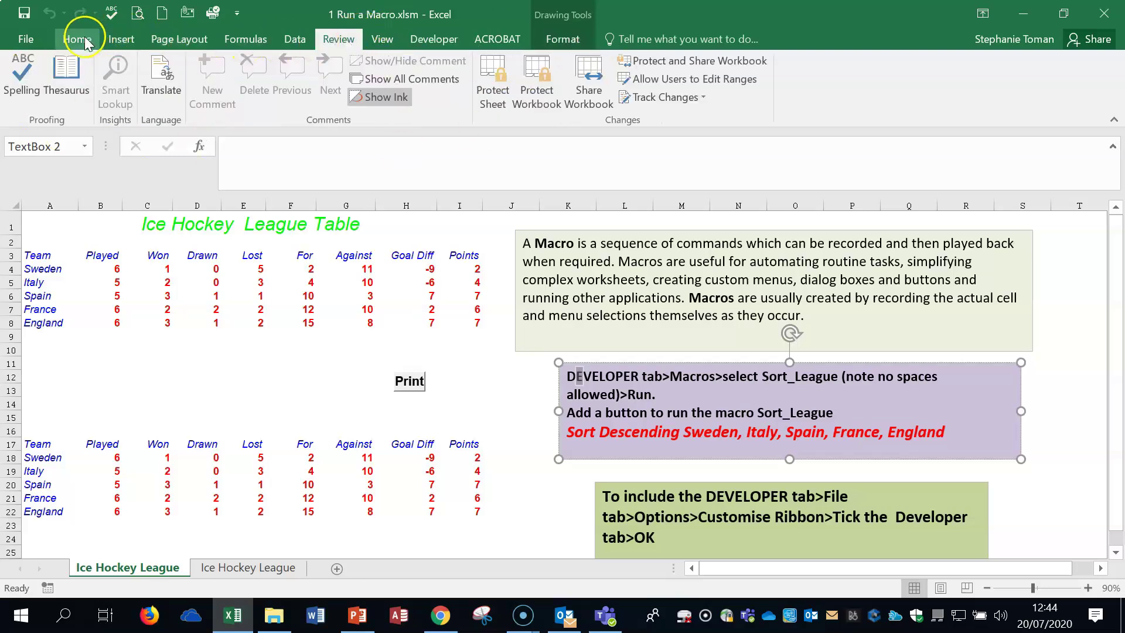
{"action": "left_click", "coordinate": [369, 41]}
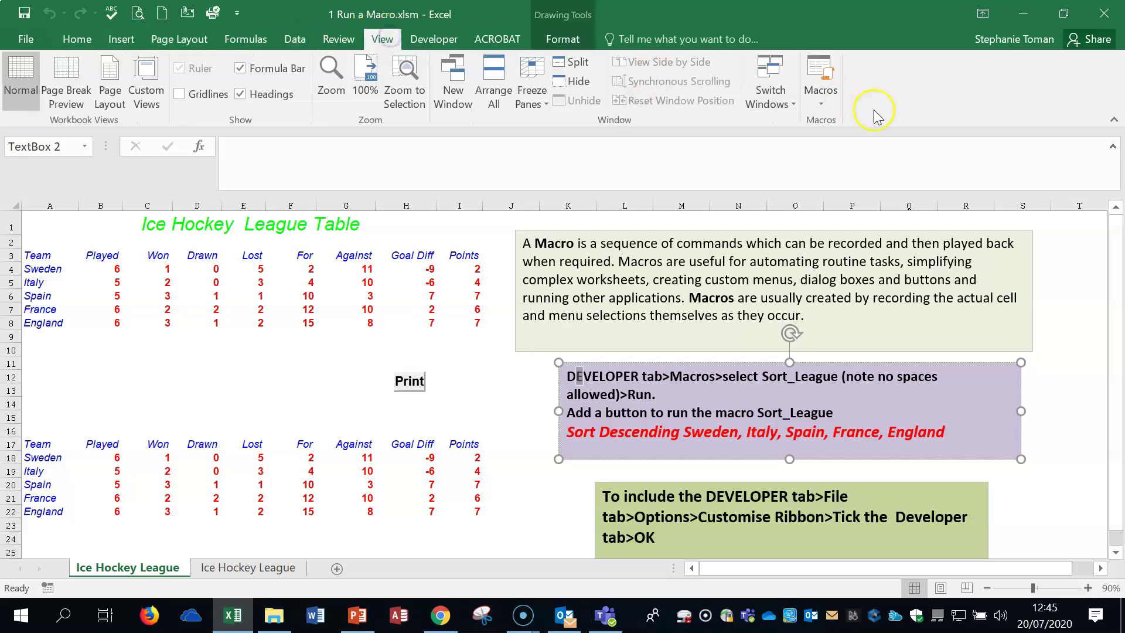
- Check the View Macros options, return to the Developer tab, then go to the File backstage view
{"action": "left_click", "coordinate": [820, 105]}
{"action": "left_click", "coordinate": [953, 97]}
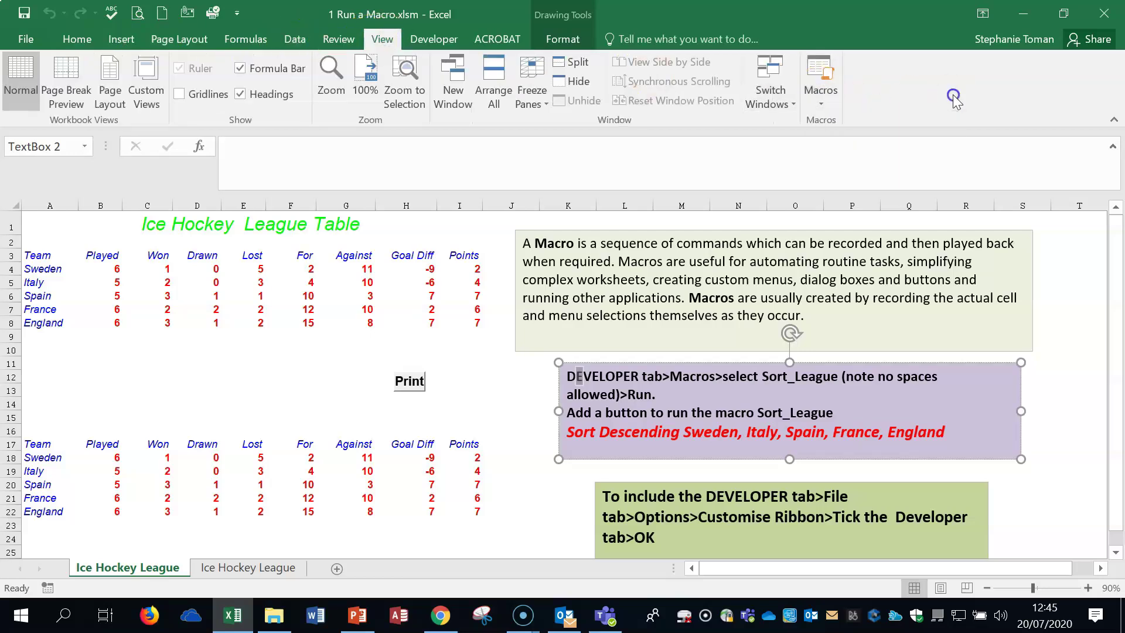
{"action": "left_click", "coordinate": [427, 38]}
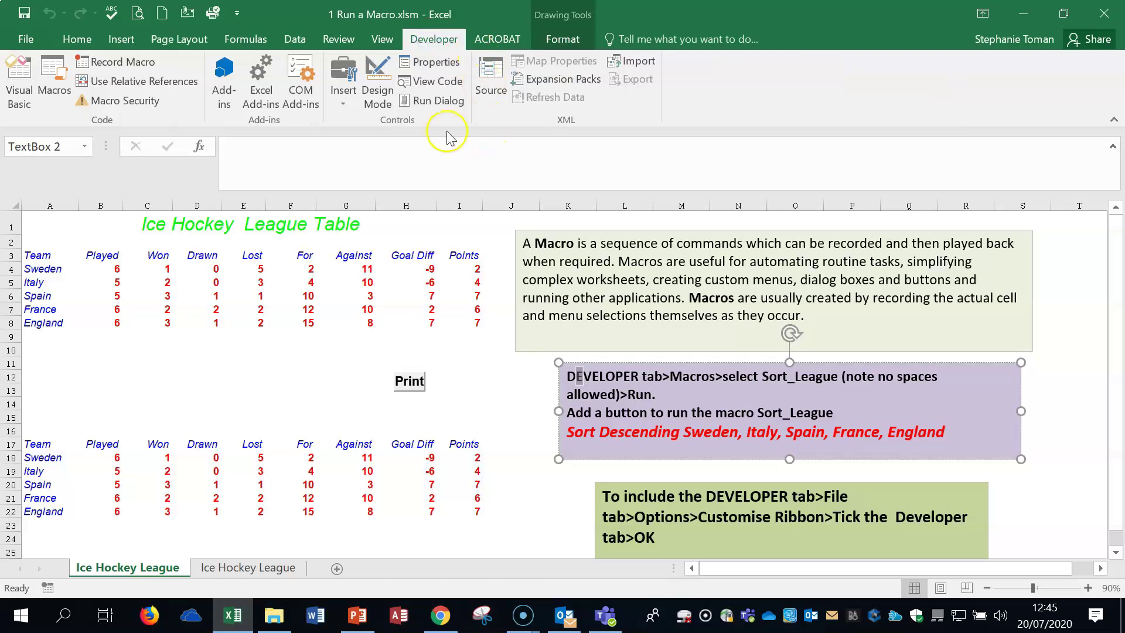
{"action": "left_click", "coordinate": [23, 41]}
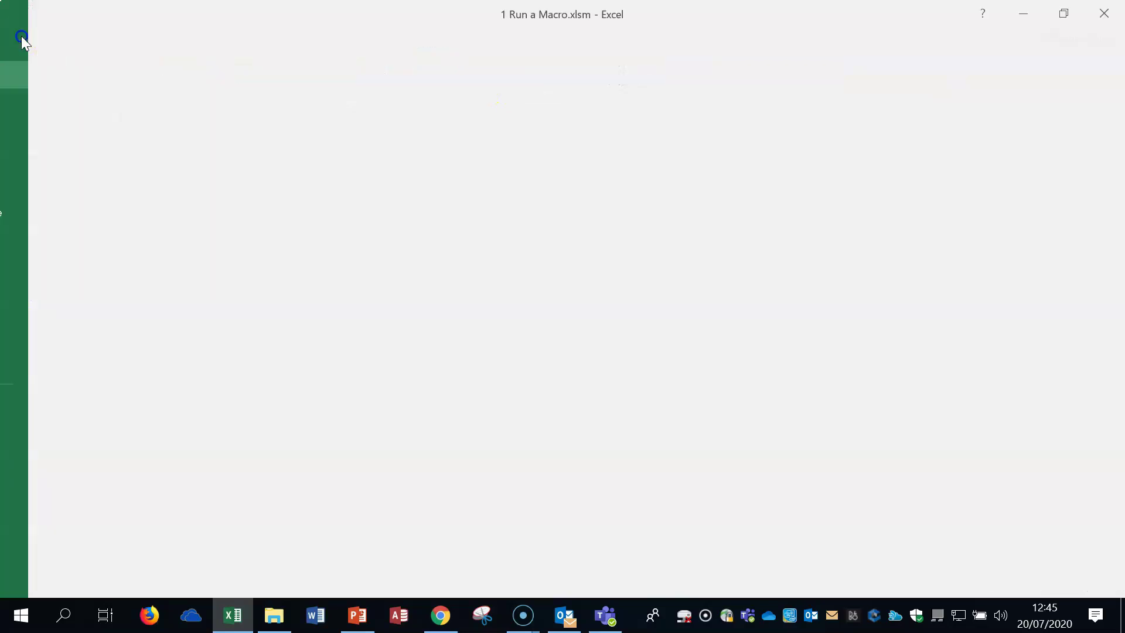
- Confirm Developer is ticked under Excel Options' Customize Ribbon and close the dialog with OK
{"action": "left_click", "coordinate": [32, 427]}
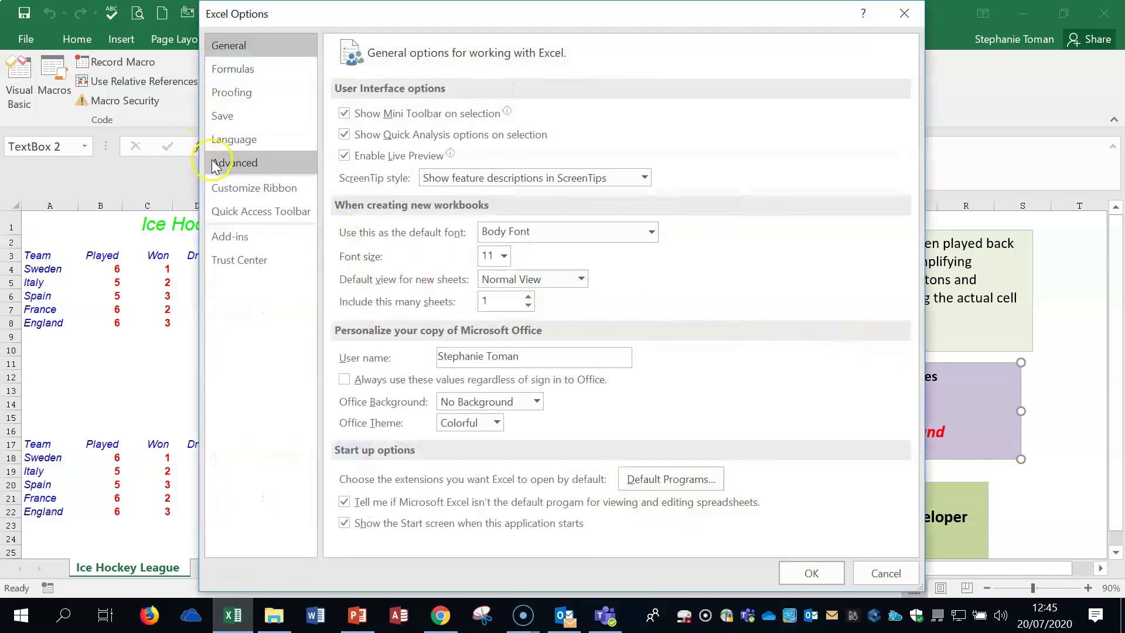
{"action": "left_click", "coordinate": [254, 189]}
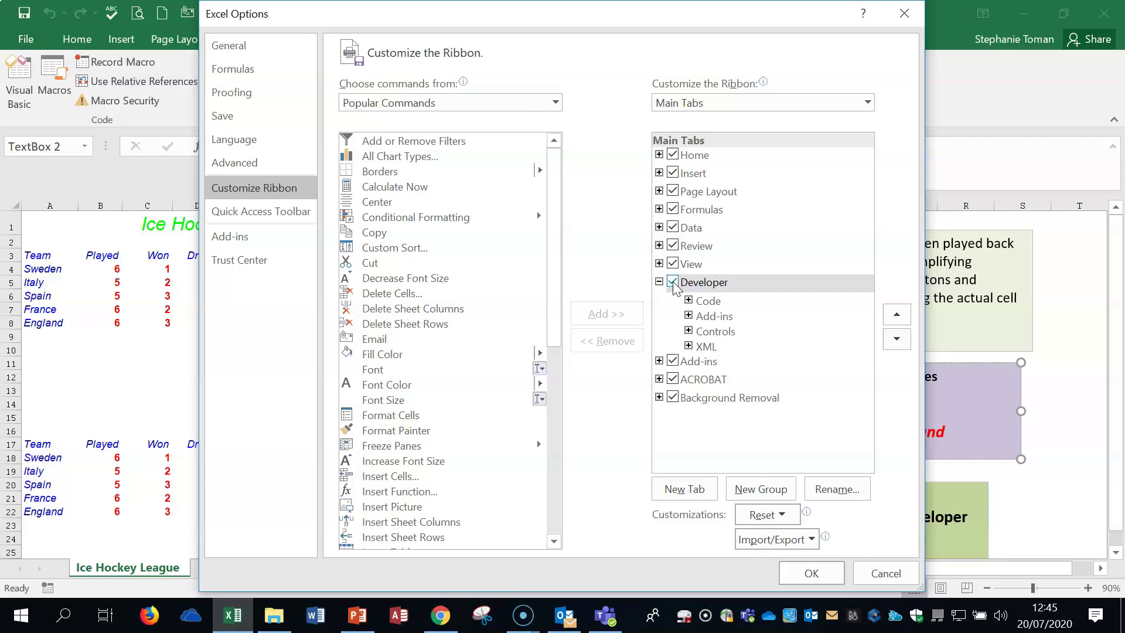
{"action": "left_click", "coordinate": [808, 573]}
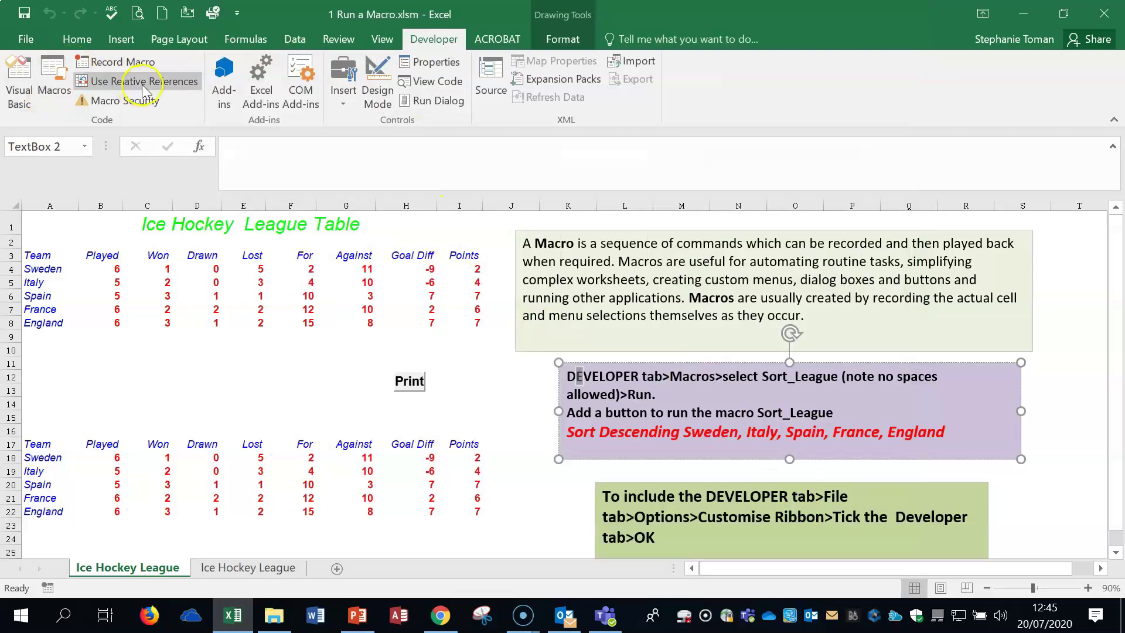
- Look at Sort_League in the Macro dialog without running it, then select Sweden's cell A4
{"action": "left_click", "coordinate": [53, 73]}
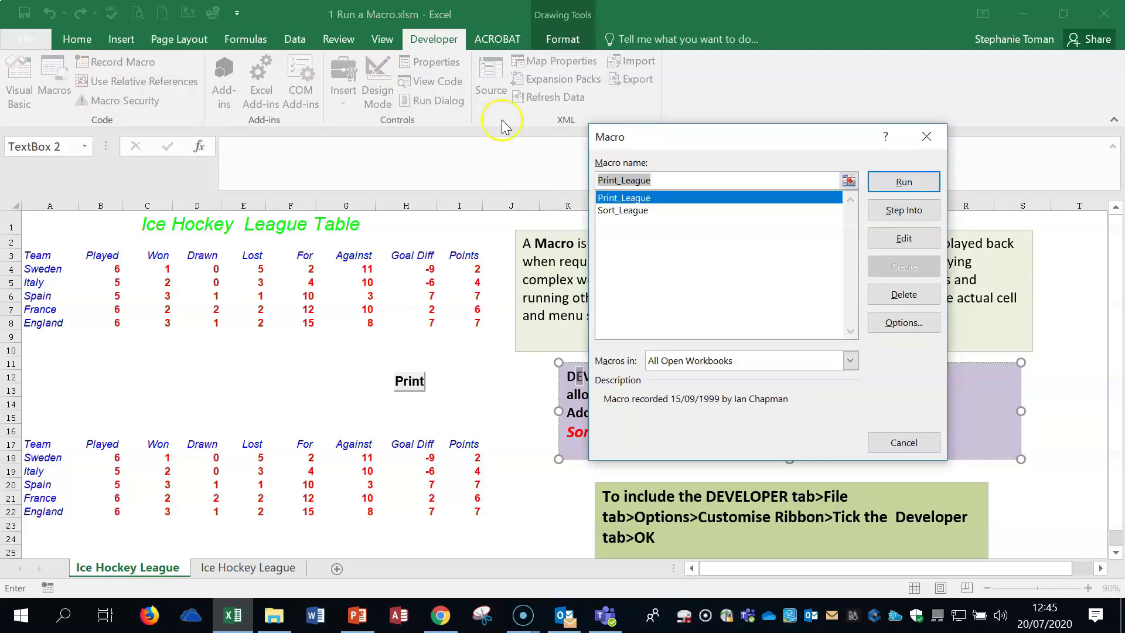
{"action": "left_click", "coordinate": [640, 213]}
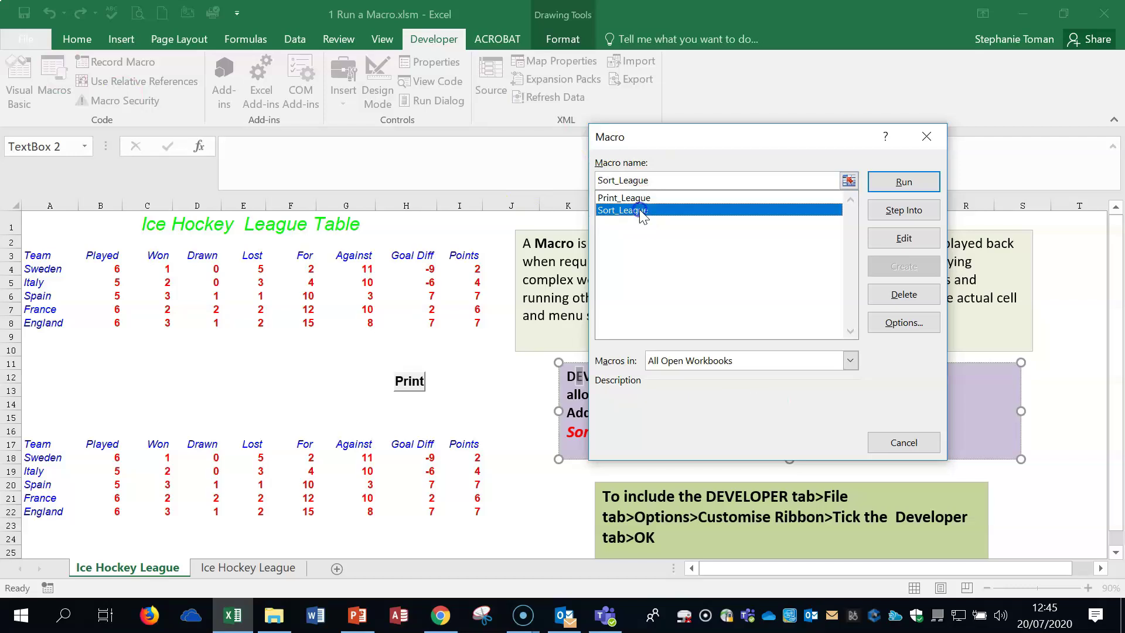
{"action": "left_click", "coordinate": [927, 136]}
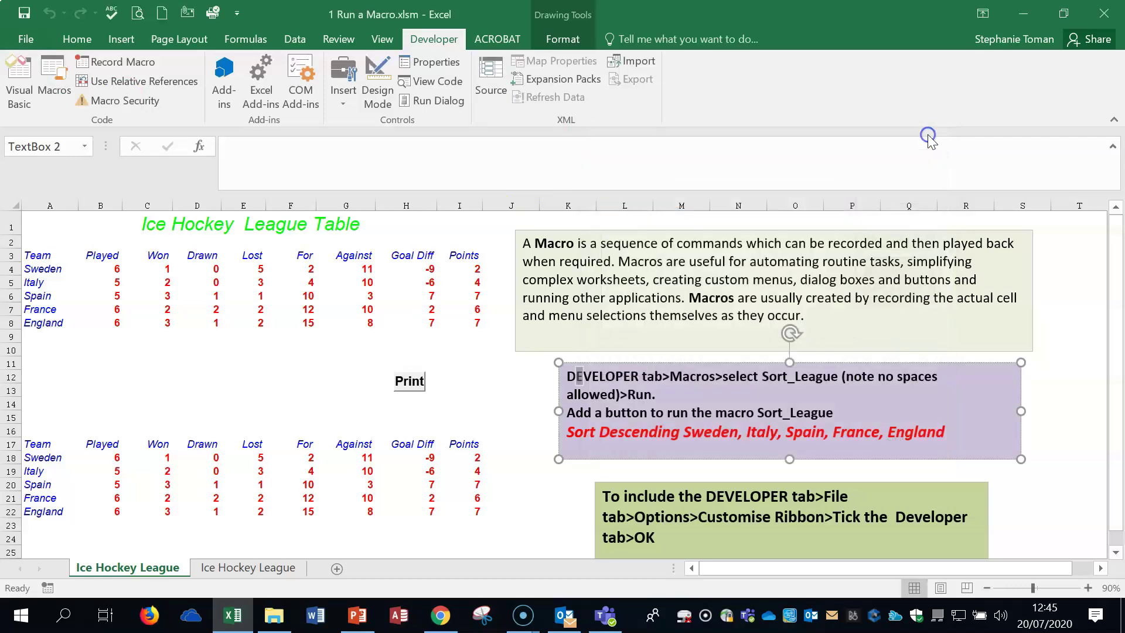
{"action": "left_click", "coordinate": [56, 271]}
{"action": "left_click", "coordinate": [59, 268]}
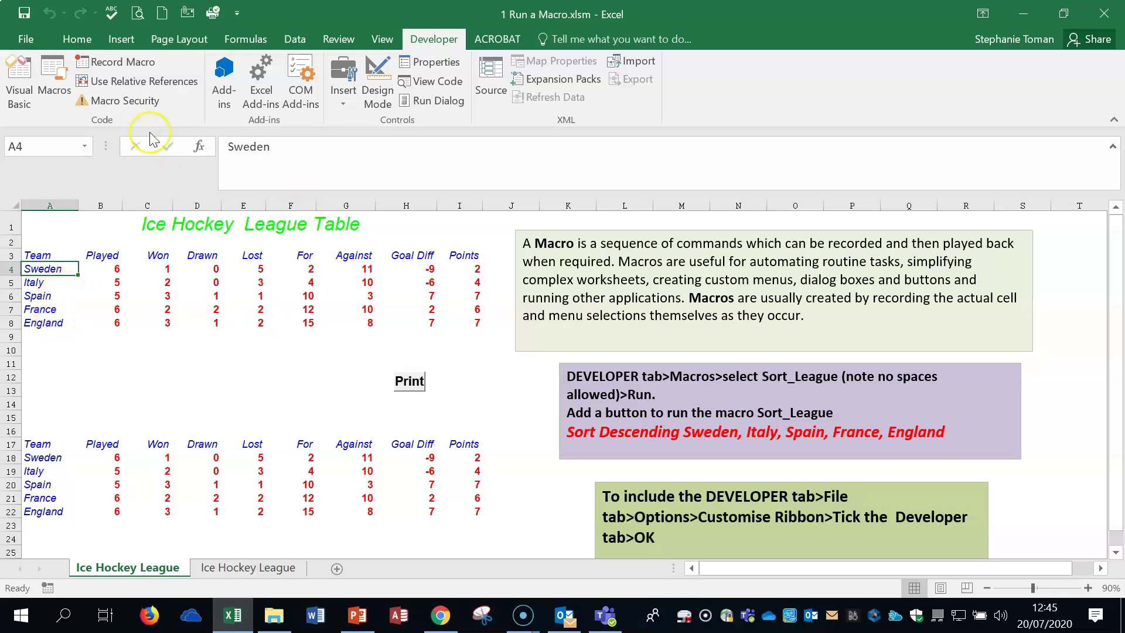
- Run Sort_League to reorder the top table to Sweden, Spain, Italy, France, England
{"action": "left_click", "coordinate": [53, 75]}
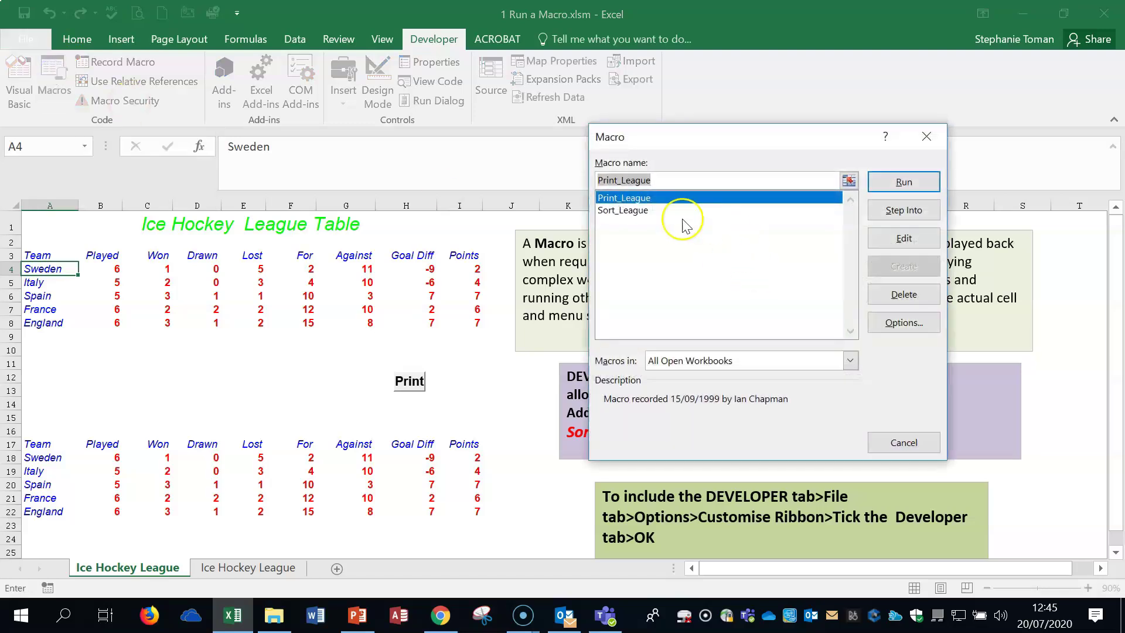
{"action": "left_click", "coordinate": [634, 210]}
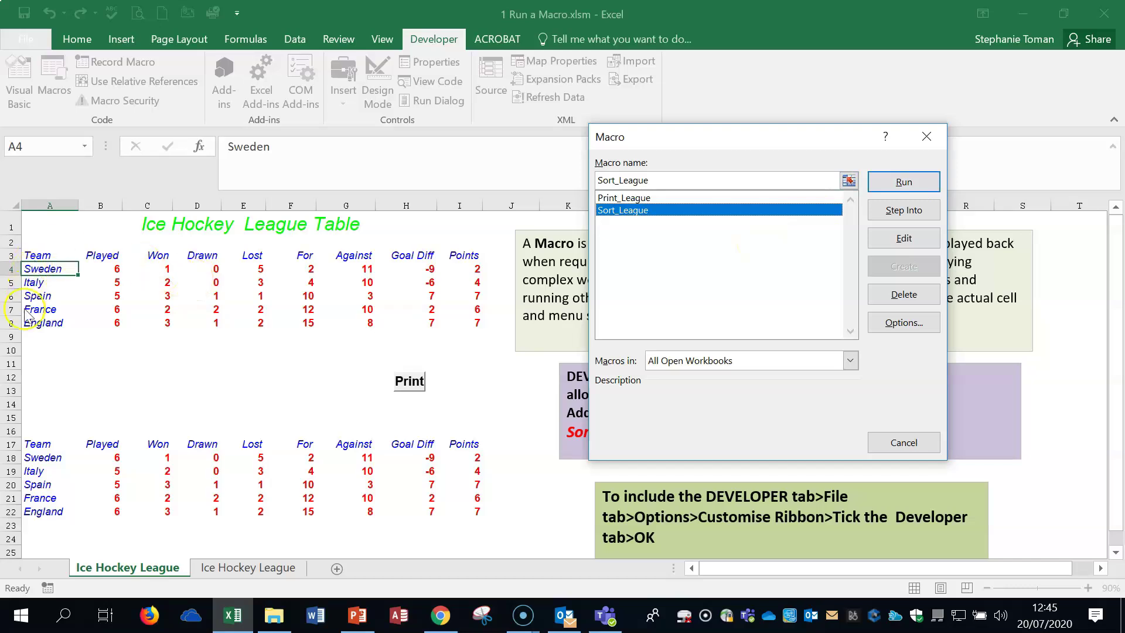
{"action": "left_click", "coordinate": [913, 183]}
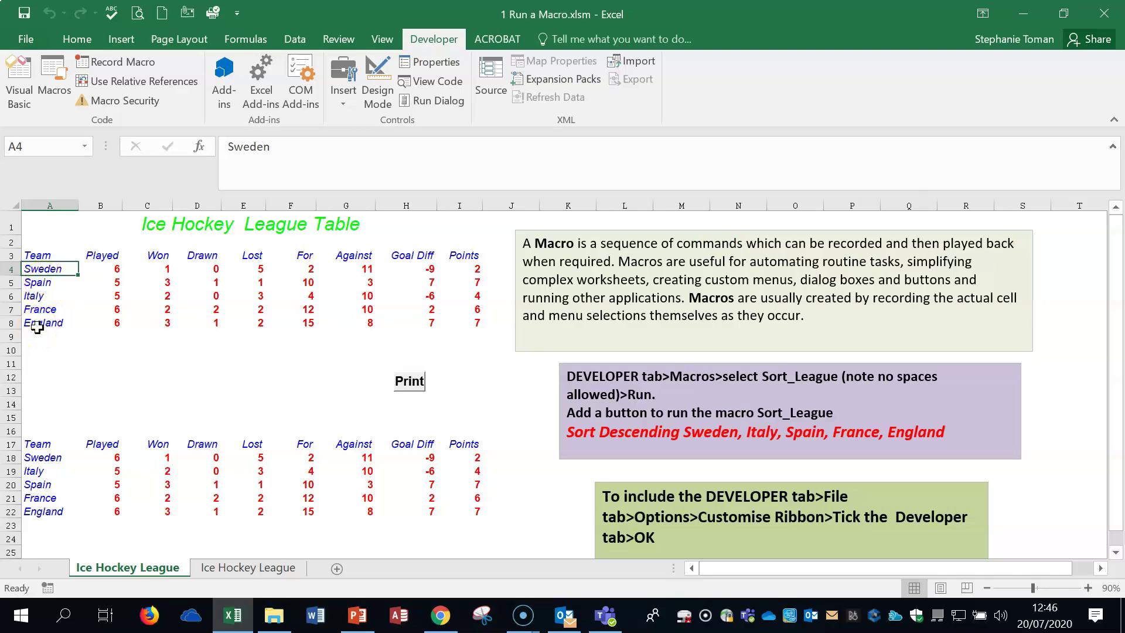
- Run Sort_League again with cell A18 in the lower table active
{"action": "left_click", "coordinate": [44, 458]}
{"action": "left_click", "coordinate": [55, 75]}
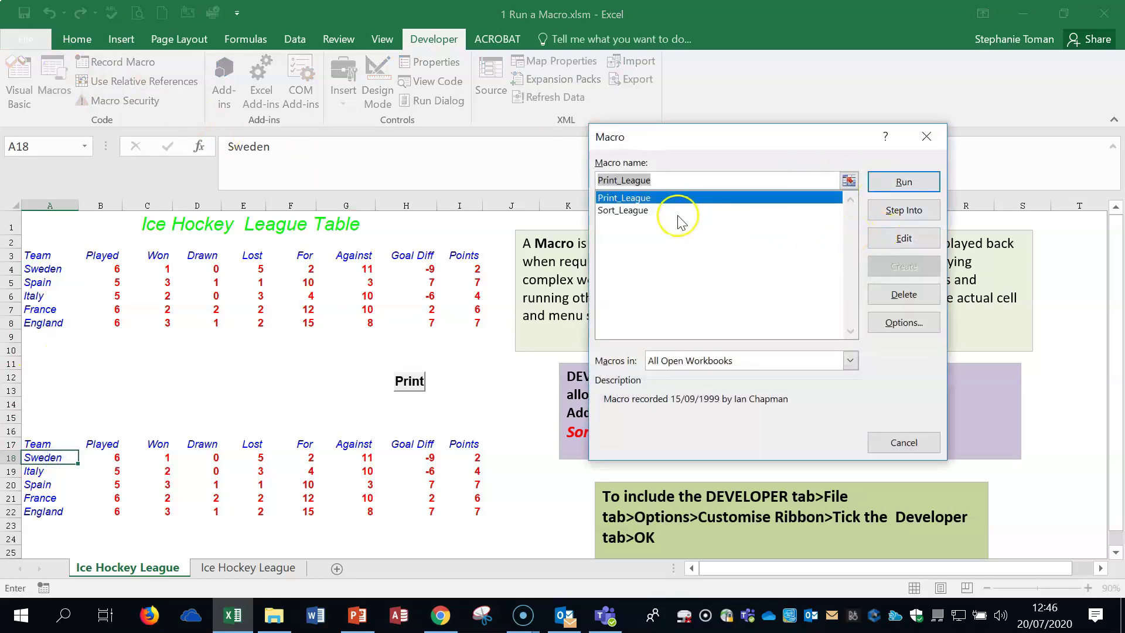
{"action": "left_click", "coordinate": [676, 212]}
{"action": "left_click", "coordinate": [903, 182]}
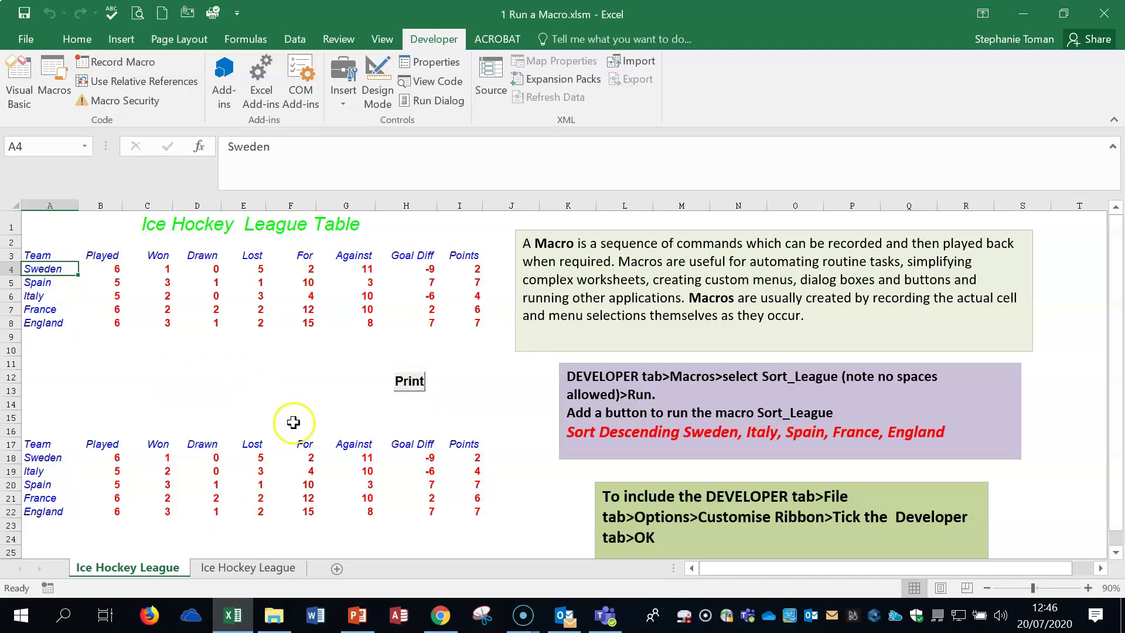
- Draw a form-control button between the two tables and assign it the Sort_League macro
{"action": "left_click", "coordinate": [341, 99]}
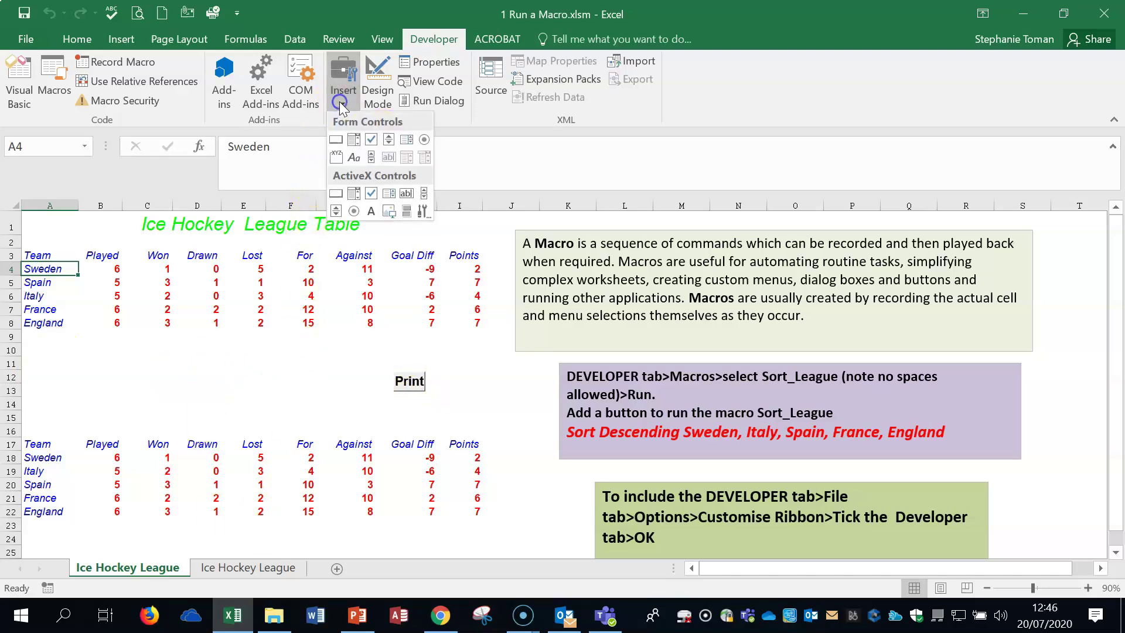
{"action": "left_click", "coordinate": [336, 142]}
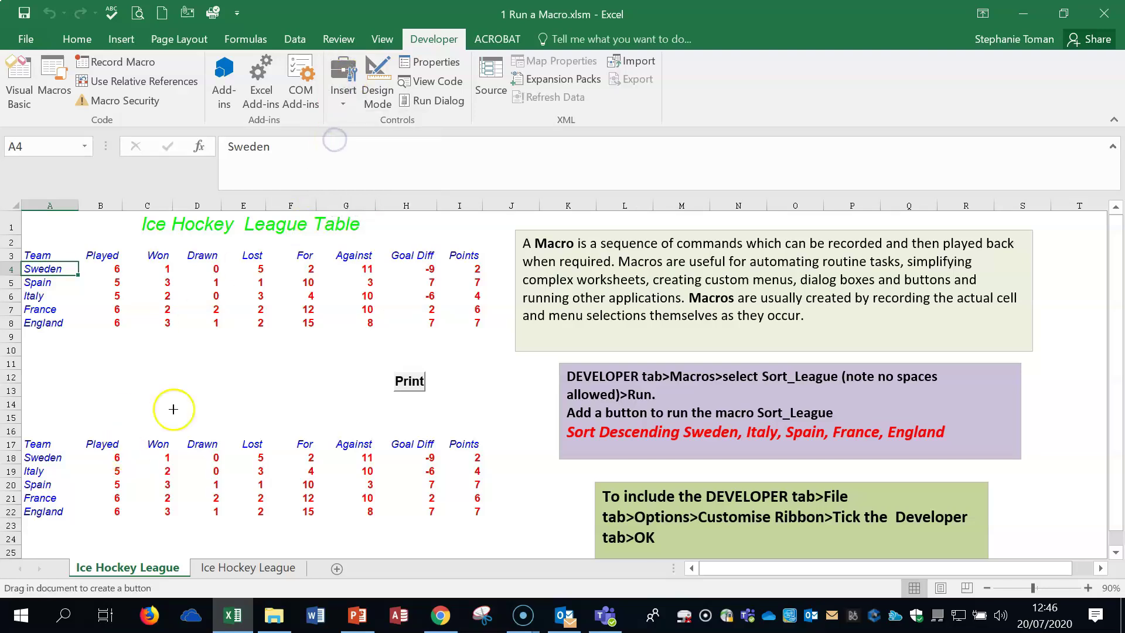
{"action": "left_click_drag", "start_coordinate": [221, 371], "coordinate": [262, 389]}
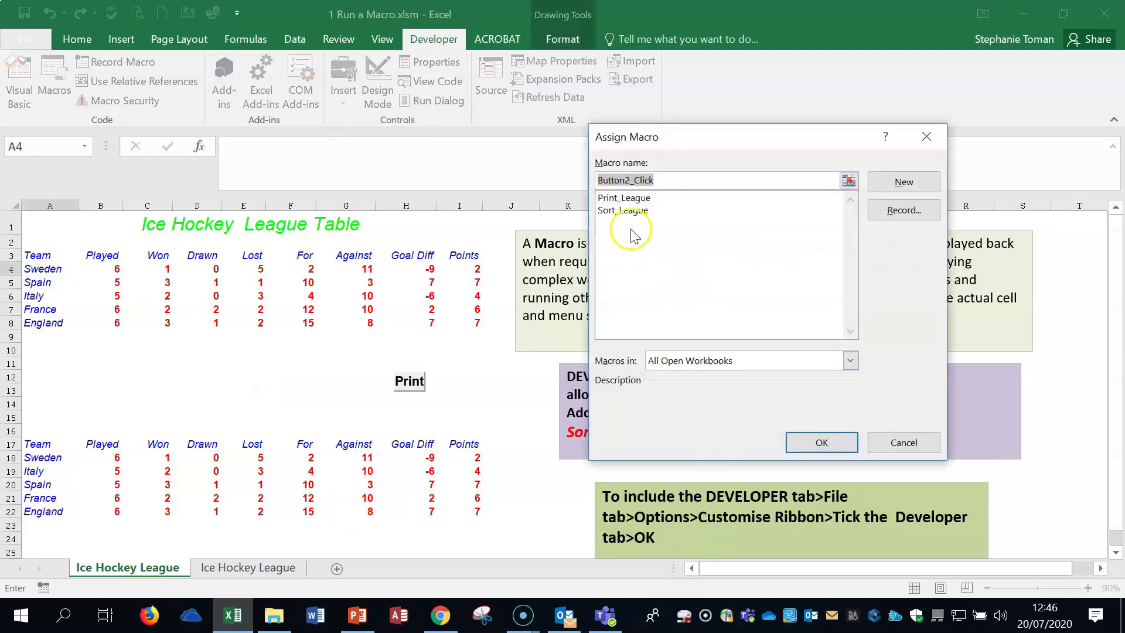
{"action": "left_click", "coordinate": [634, 214]}
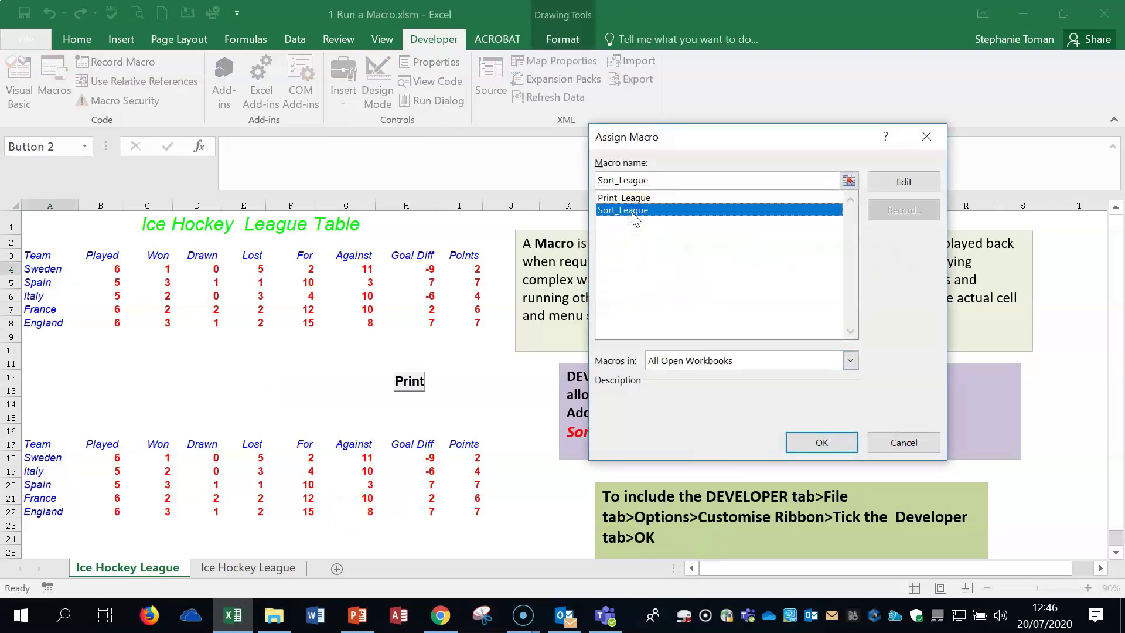
{"action": "left_click", "coordinate": [821, 443]}
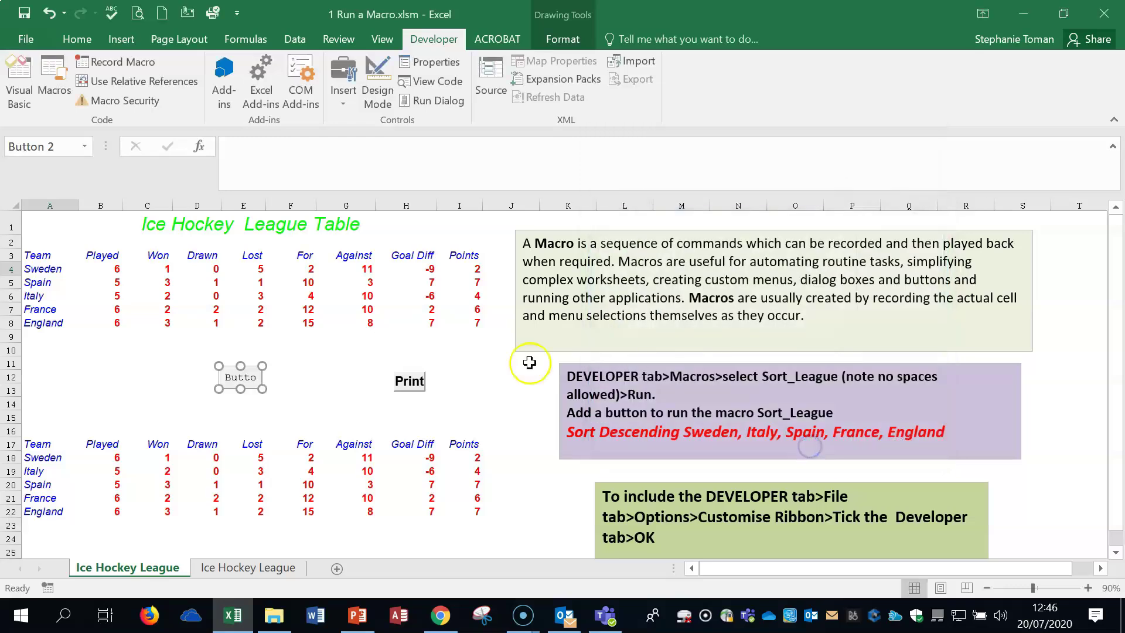
- Rename the new button's label to 'Sort'
{"action": "left_click", "coordinate": [240, 377]}
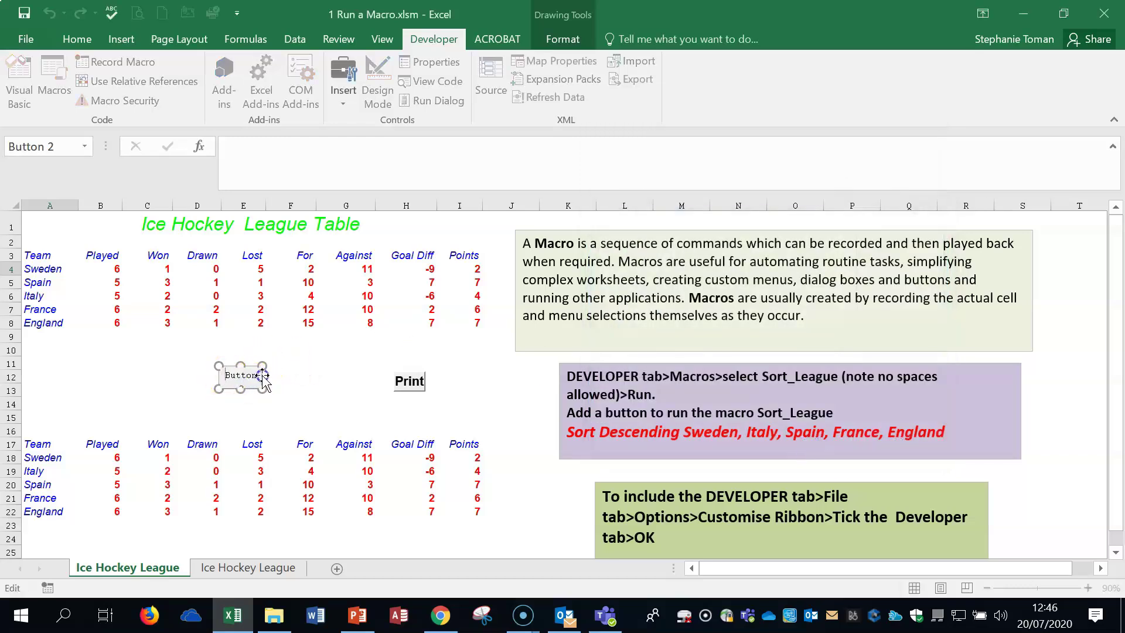
{"action": "left_click_drag", "start_coordinate": [228, 375], "coordinate": [263, 376]}
{"action": "type", "text": "Sort"}
{"action": "left_click", "coordinate": [278, 359]}
- Format the Sort label bold at font size 11 and deselect the button
{"action": "left_click_drag", "start_coordinate": [232, 378], "coordinate": [252, 381]}
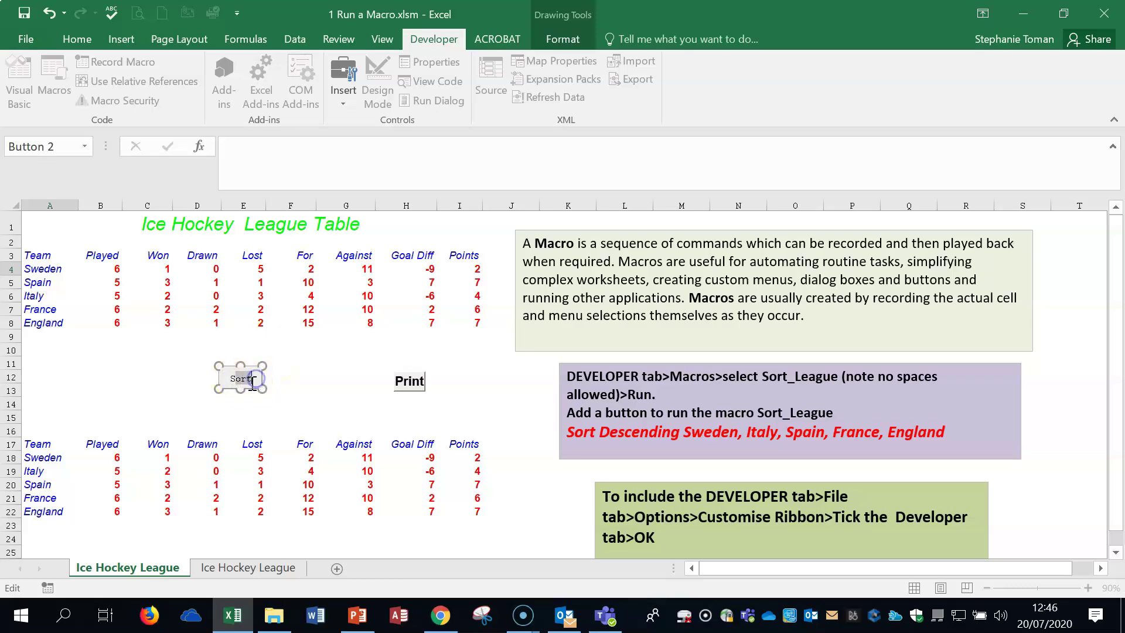
{"action": "left_click", "coordinate": [91, 40]}
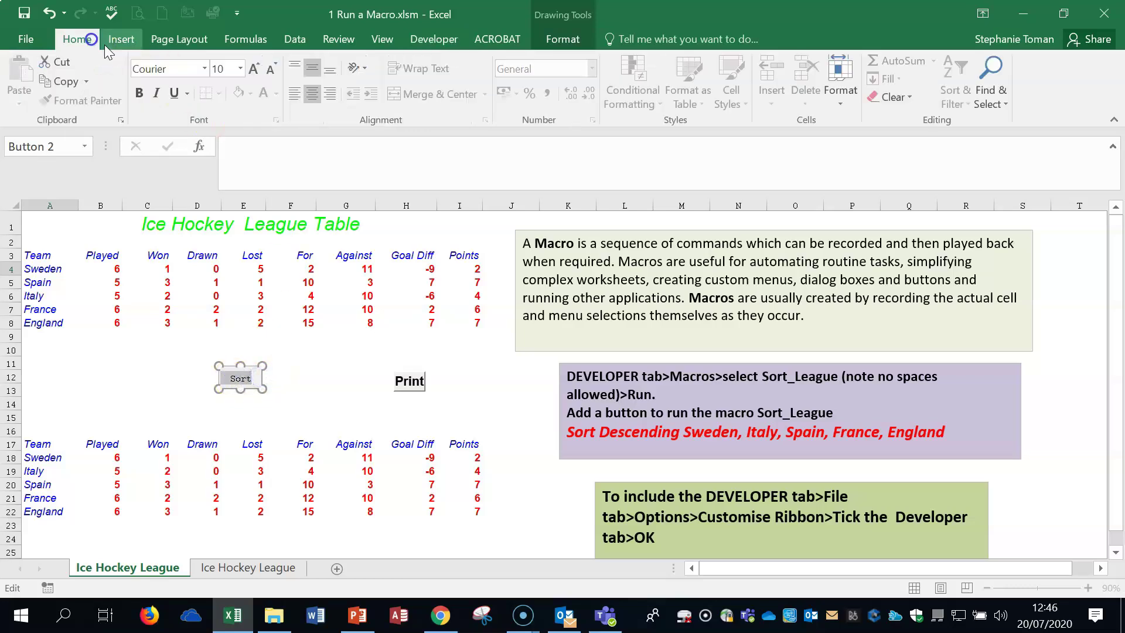
{"action": "left_click", "coordinate": [139, 93]}
{"action": "left_click", "coordinate": [254, 68]}
{"action": "left_click", "coordinate": [254, 68]}
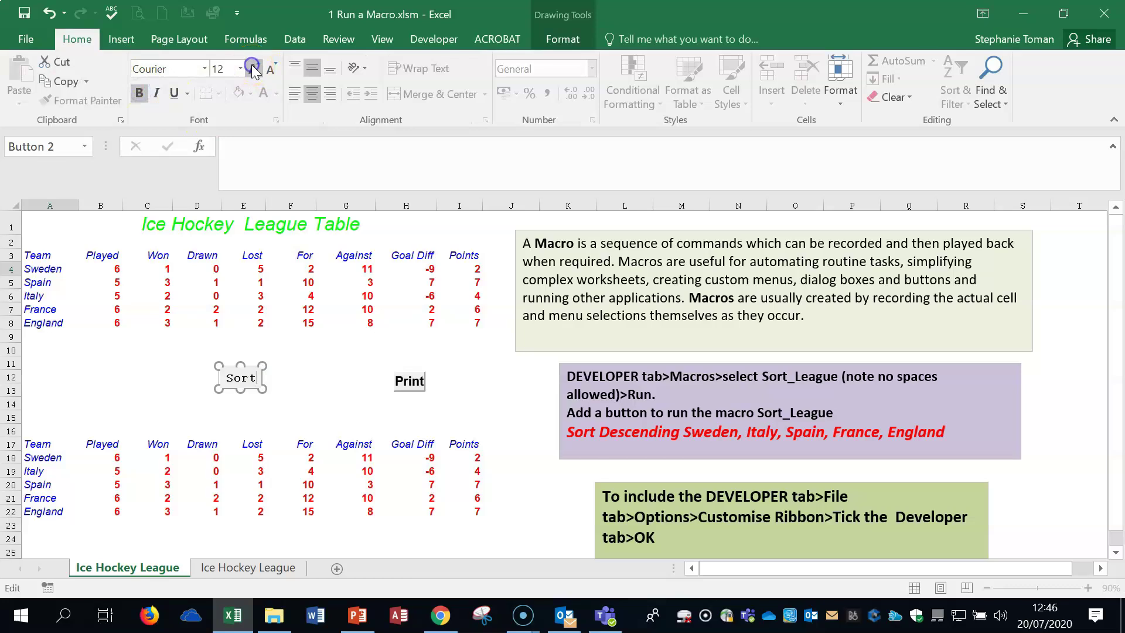
{"action": "left_click", "coordinate": [271, 69]}
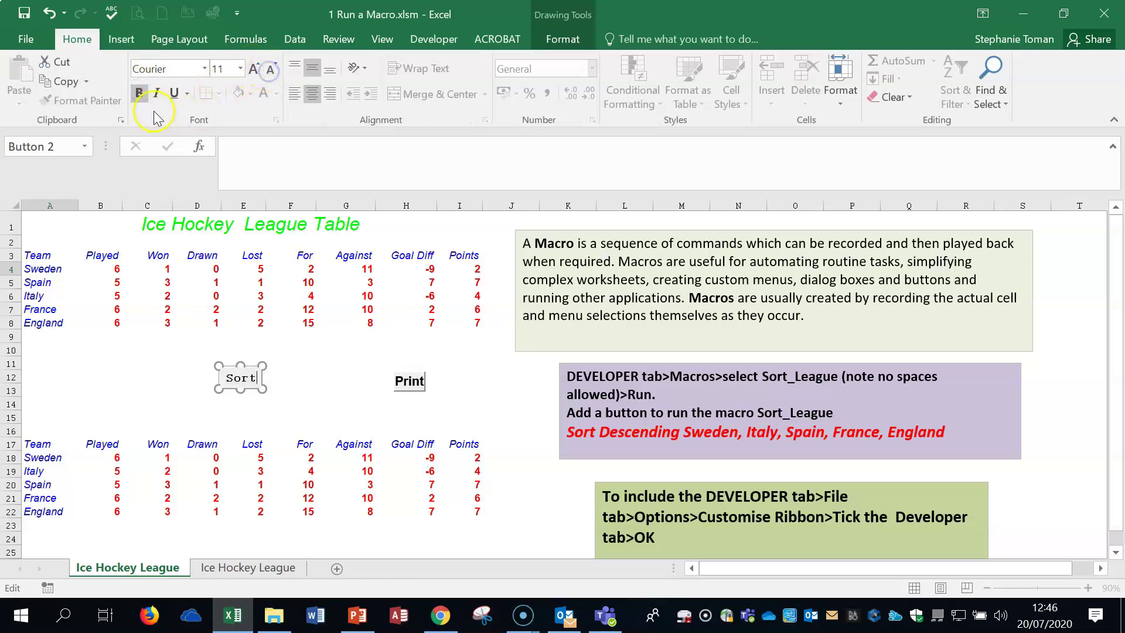
{"action": "left_click", "coordinate": [459, 389]}
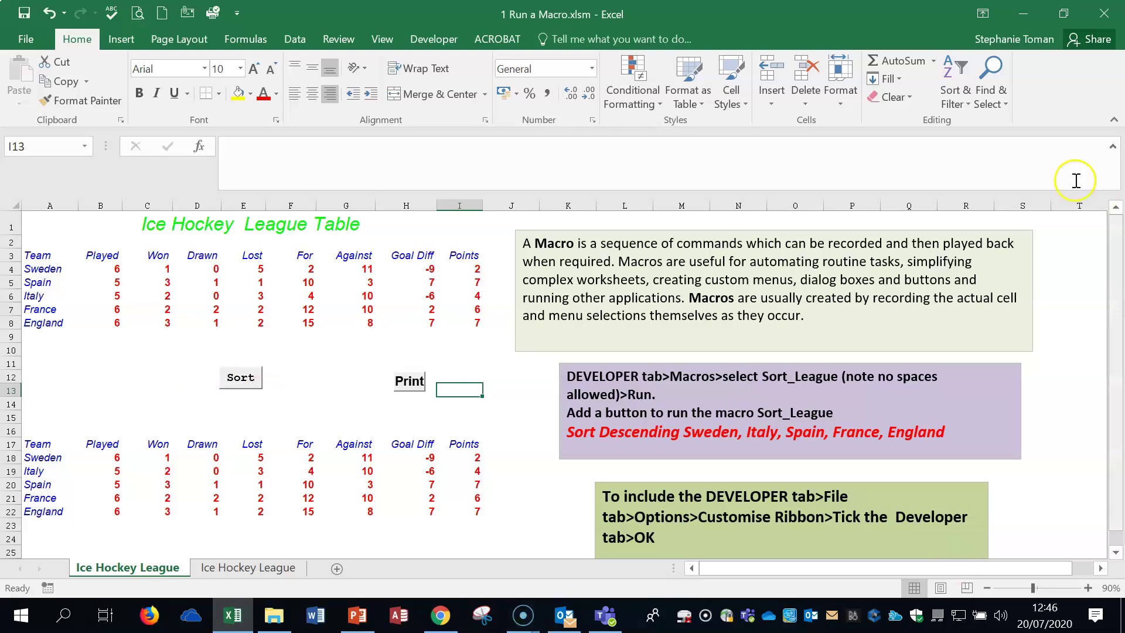
- Close 1 Run a Macro.xlsm without saving and open 2 Record a Macro.xlsm
{"action": "left_click", "coordinate": [1104, 13]}
{"action": "left_click", "coordinate": [551, 327]}
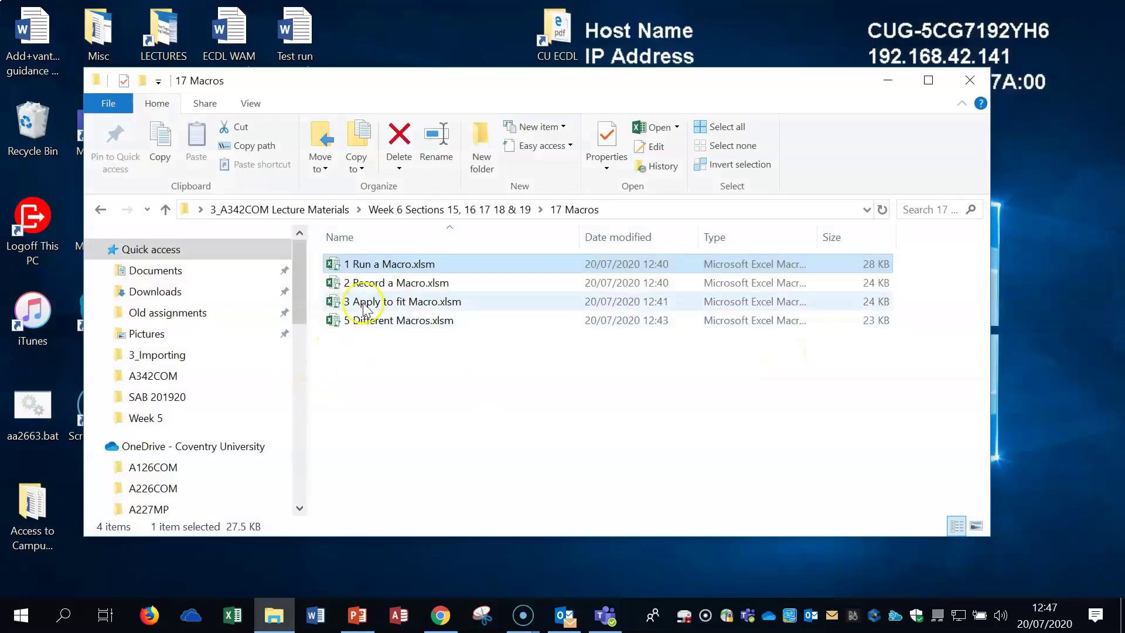
{"action": "double_click", "coordinate": [378, 285]}
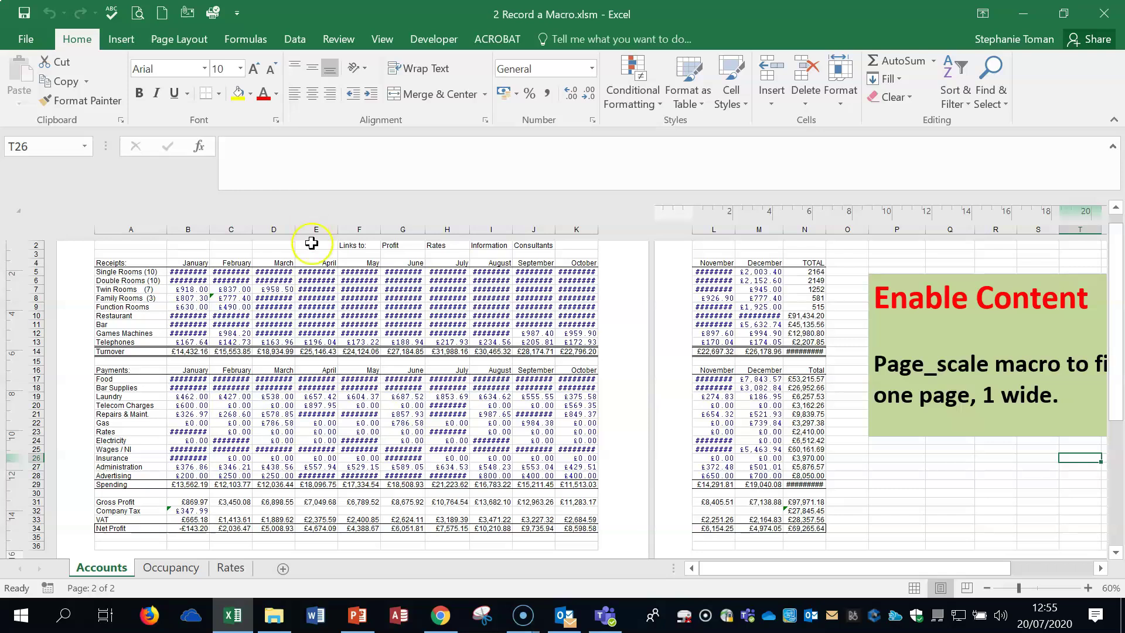
- Scroll across the Accounts sheet and back, then show the Developer commands
{"action": "left_click_drag", "start_coordinate": [1003, 565], "coordinate": [1052, 565]}
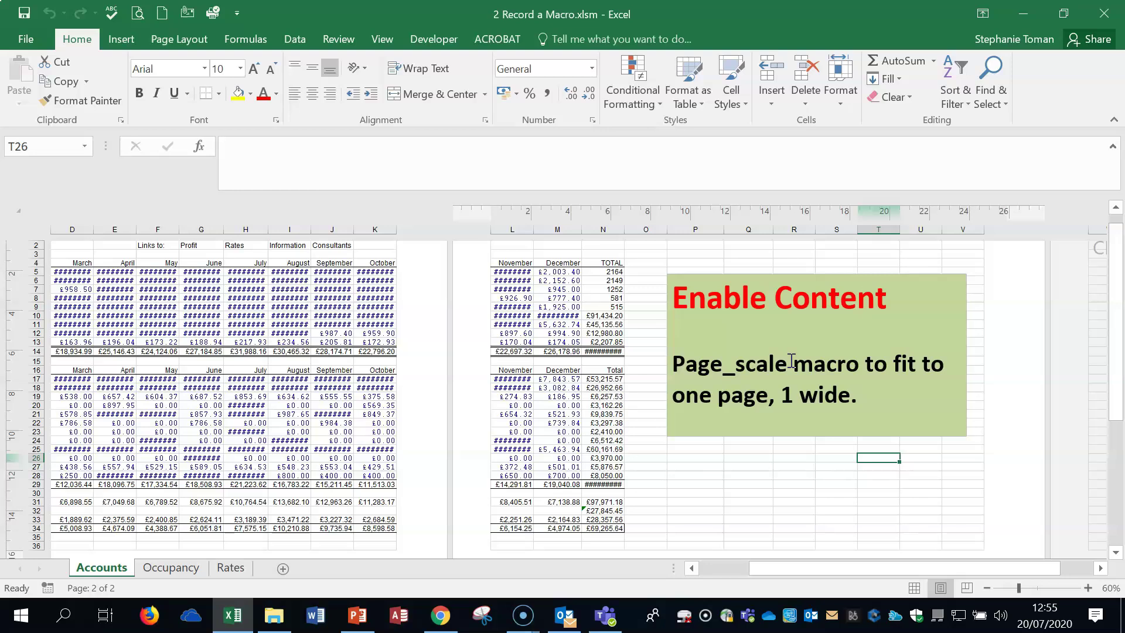
{"action": "left_click_drag", "start_coordinate": [816, 569], "coordinate": [761, 568]}
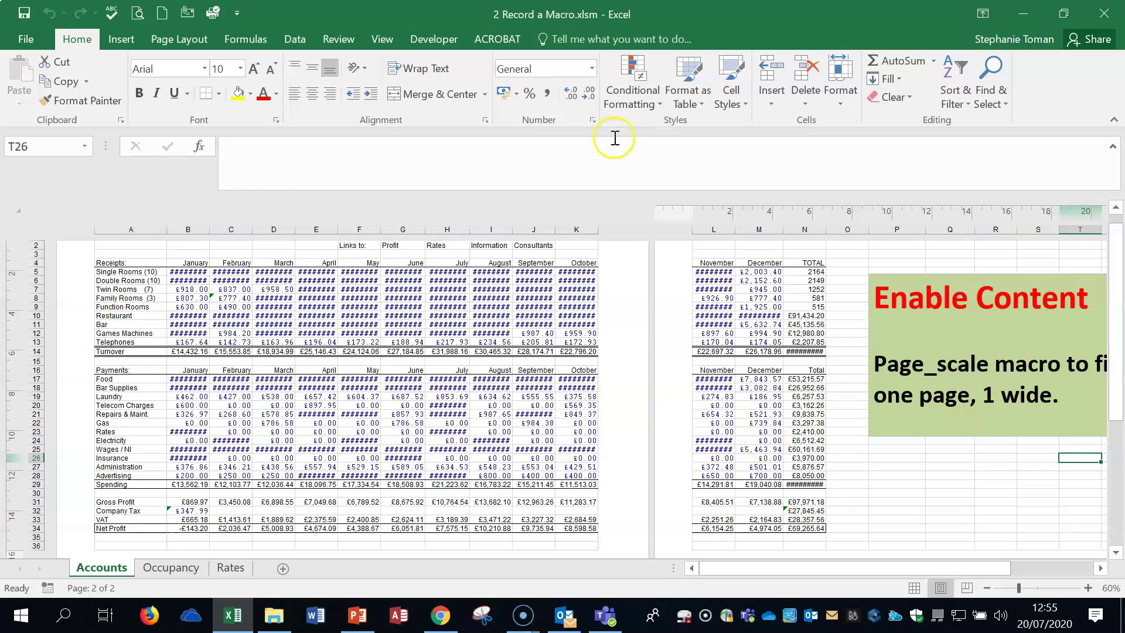
{"action": "left_click", "coordinate": [436, 39]}
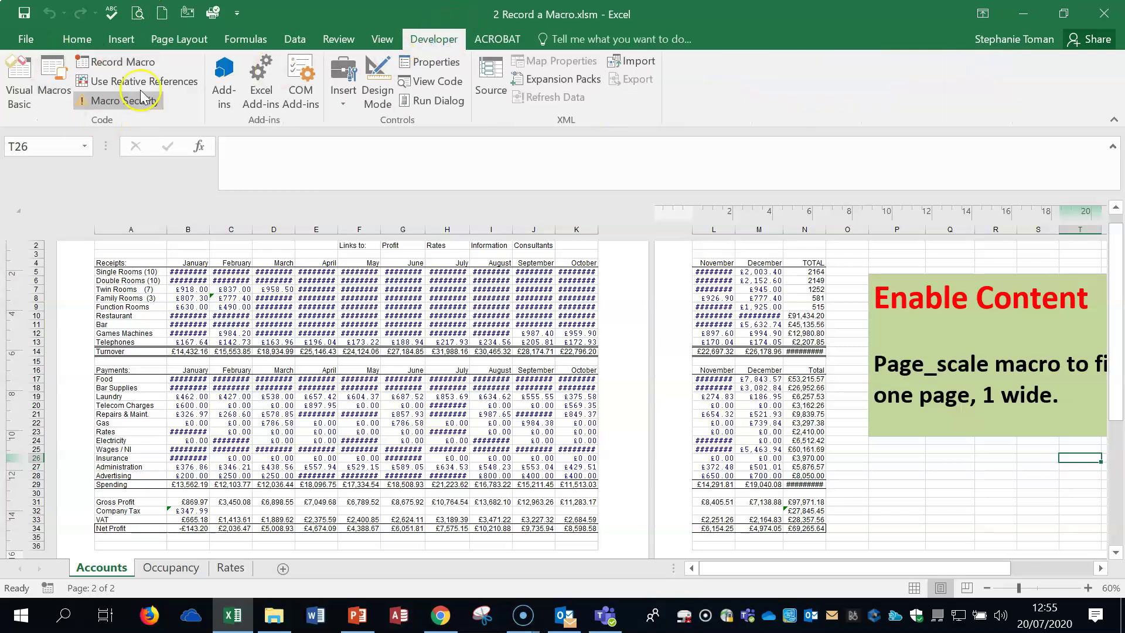
- Set Page Layout Scale to Fit height and width both to Automatic
{"action": "left_click", "coordinate": [117, 62]}
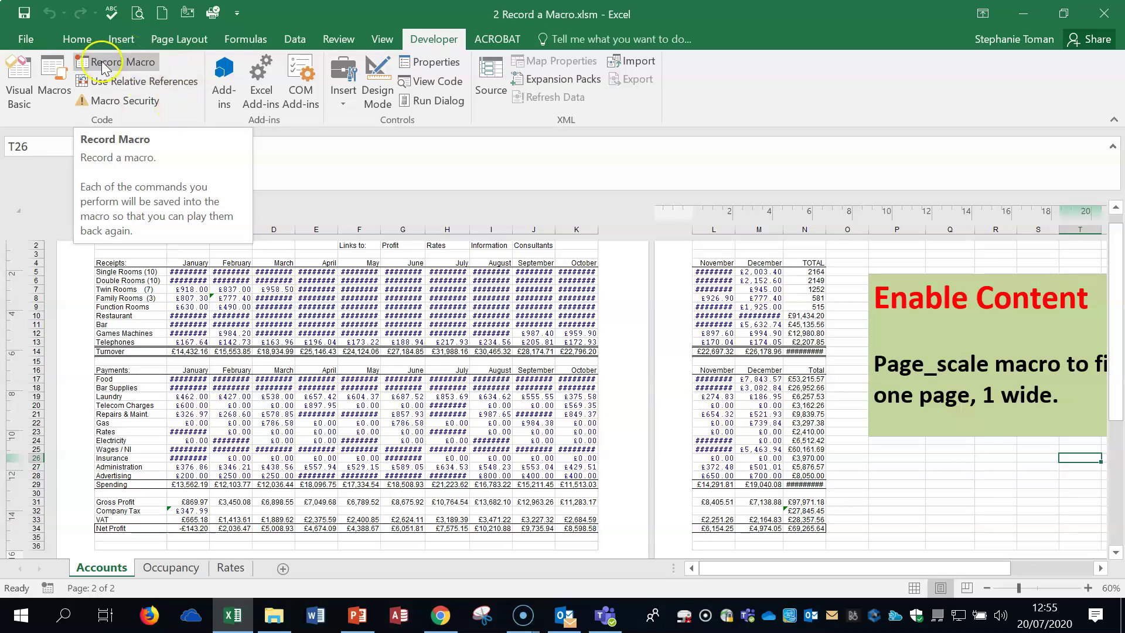
{"action": "left_click", "coordinate": [175, 40]}
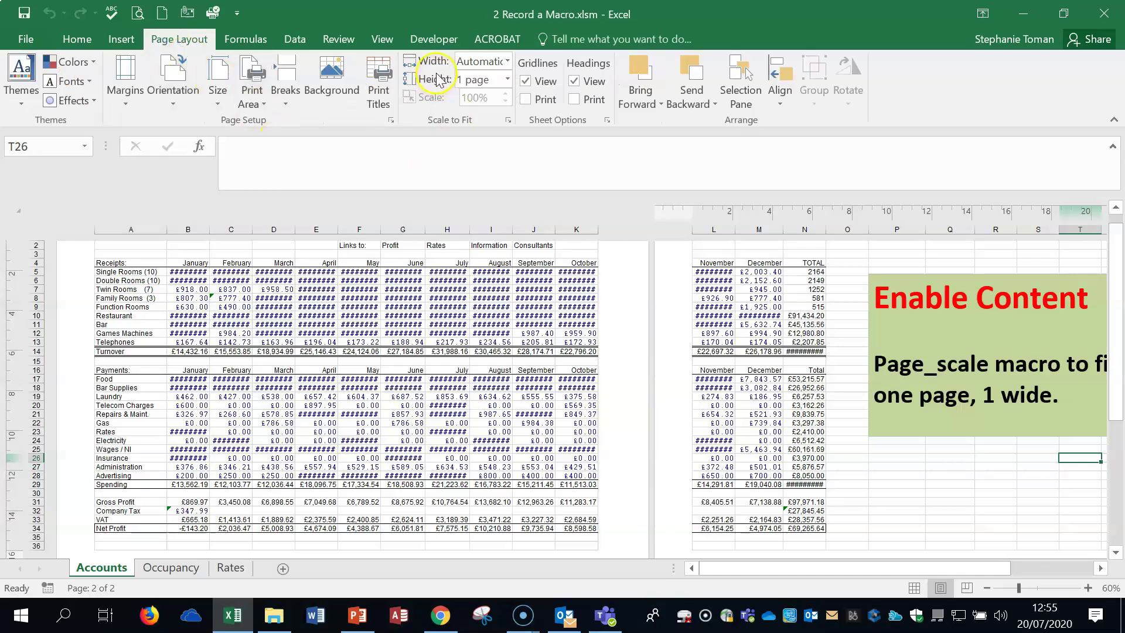
{"action": "left_click", "coordinate": [509, 80]}
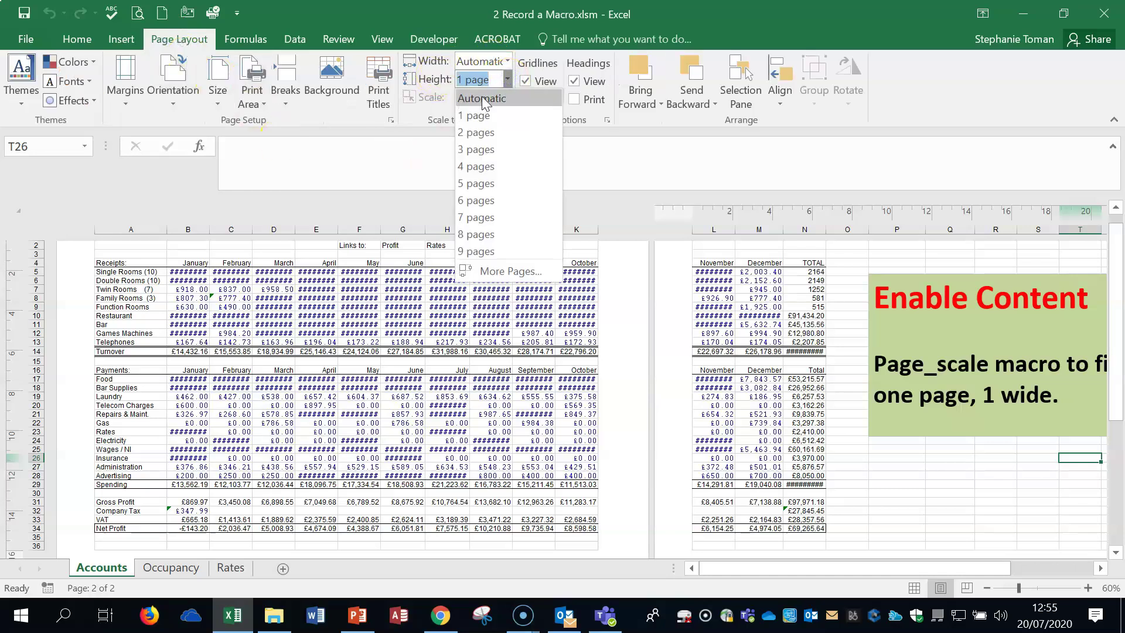
{"action": "left_click", "coordinate": [482, 99]}
{"action": "left_click", "coordinate": [507, 62]}
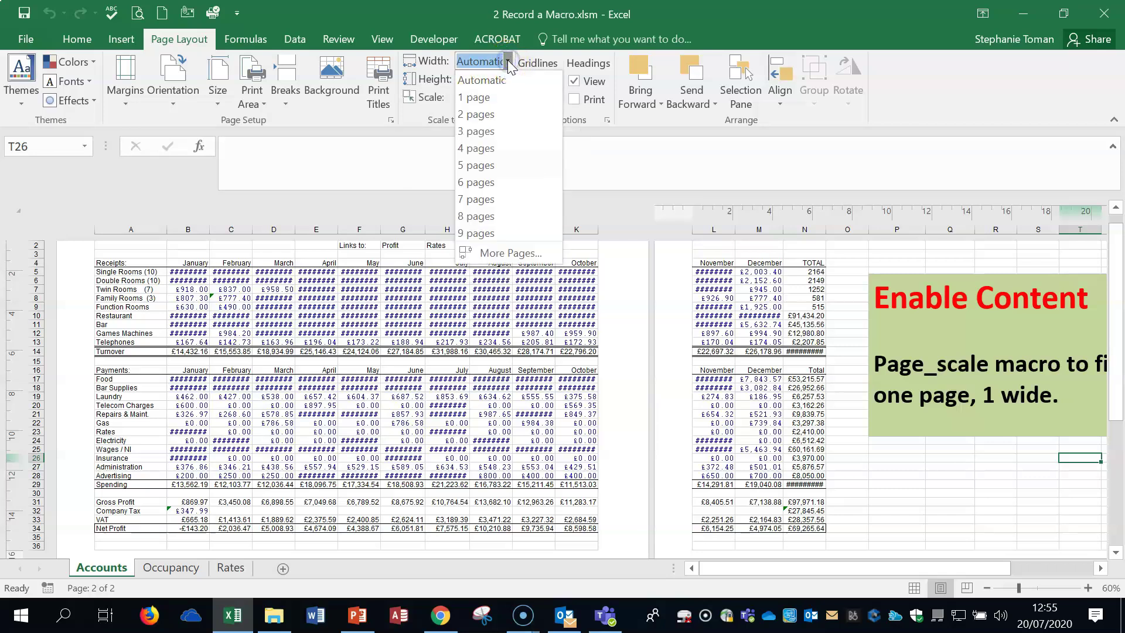
{"action": "left_click", "coordinate": [508, 61]}
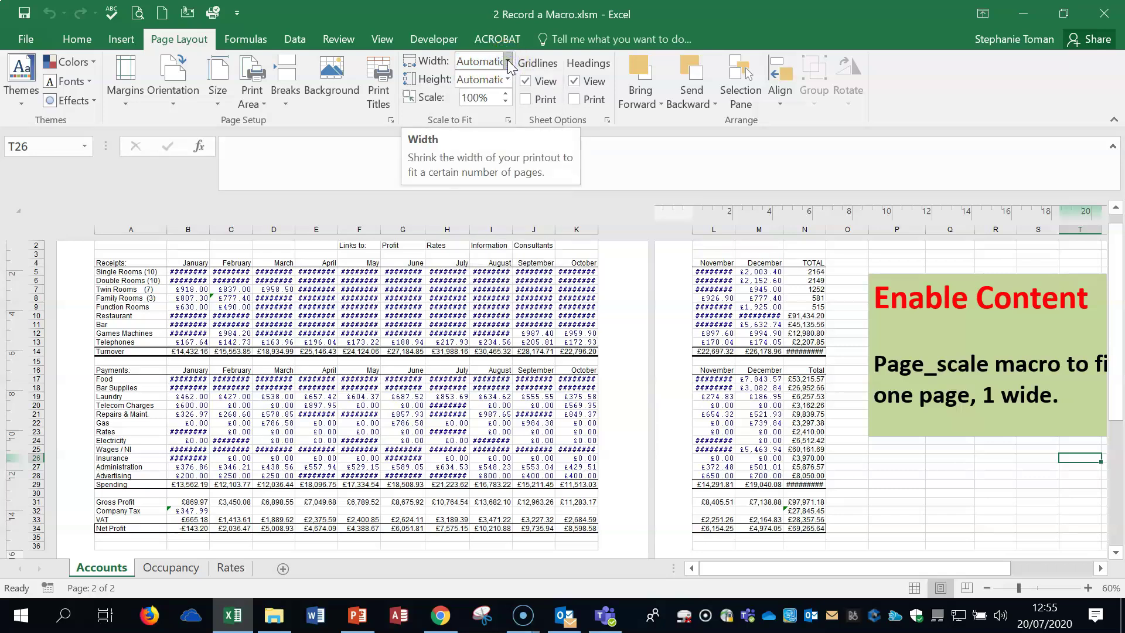
{"action": "left_click", "coordinate": [497, 102]}
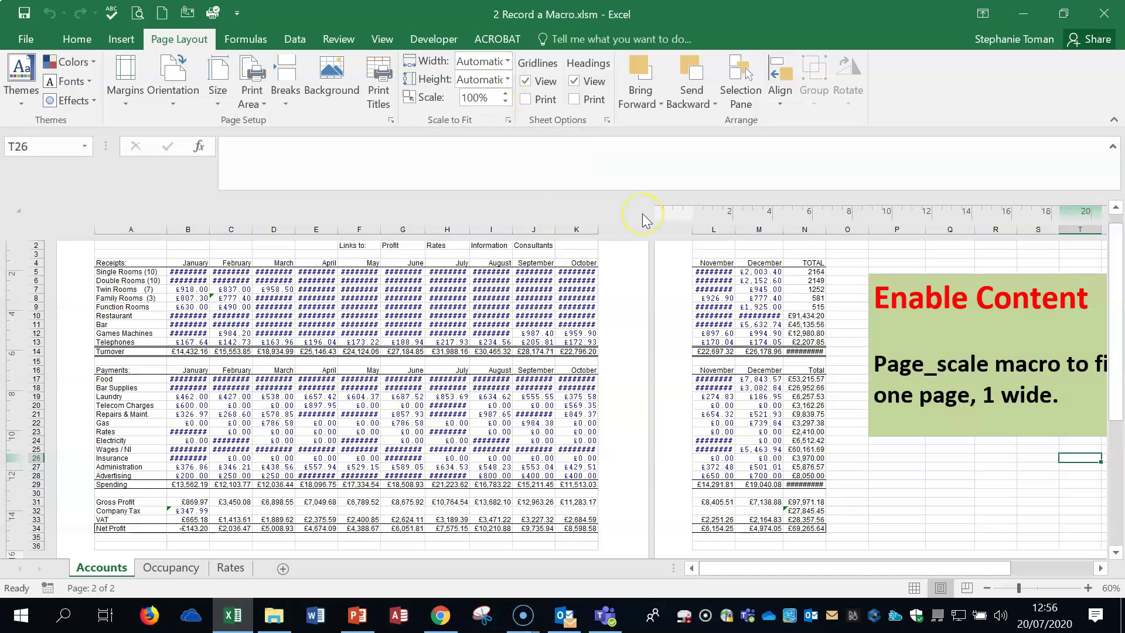
- Return to the Developer tab and select cell J14 with the Turnover total
{"action": "left_click", "coordinate": [434, 39]}
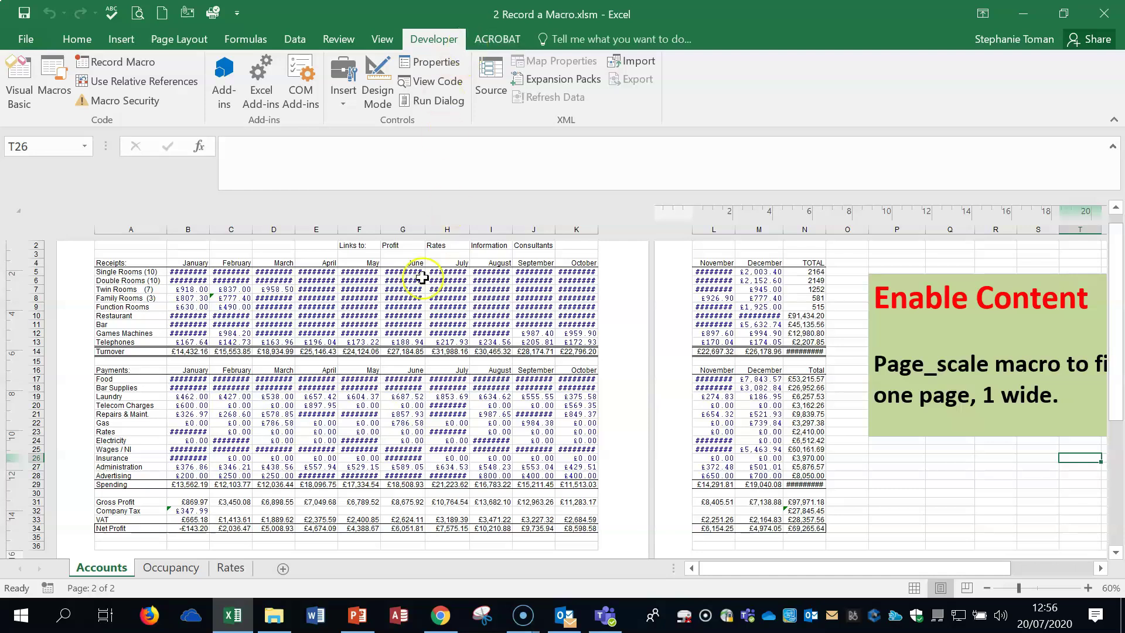
{"action": "left_click", "coordinate": [364, 332]}
{"action": "left_click", "coordinate": [521, 351]}
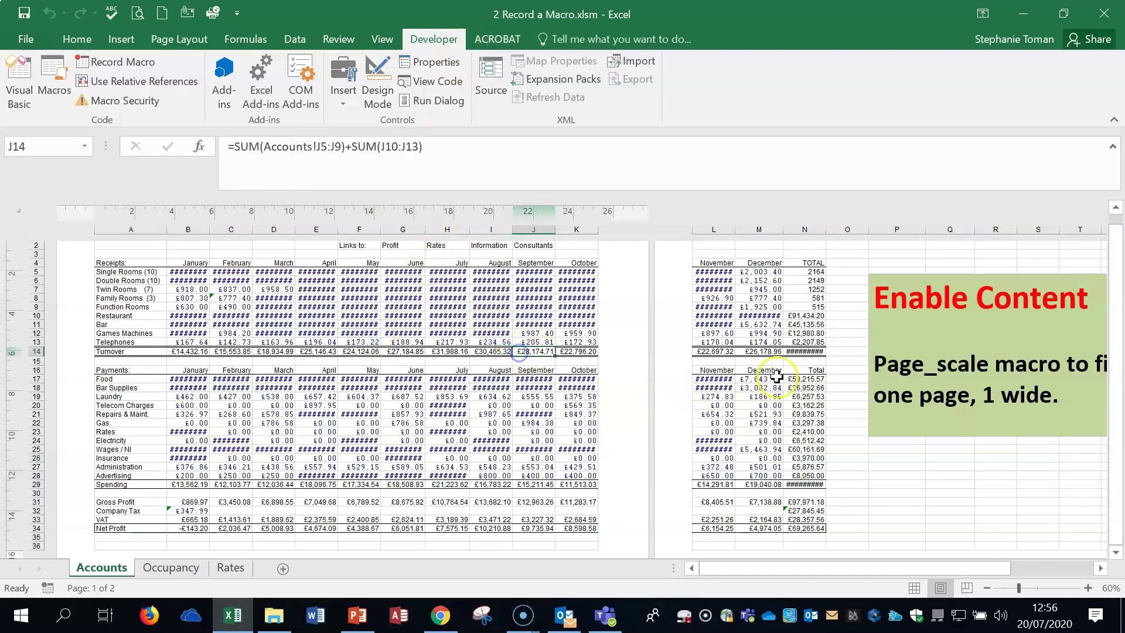
- Record a new macro named Page_scale, replacing the existing macro of that name
{"action": "left_click", "coordinate": [118, 62]}
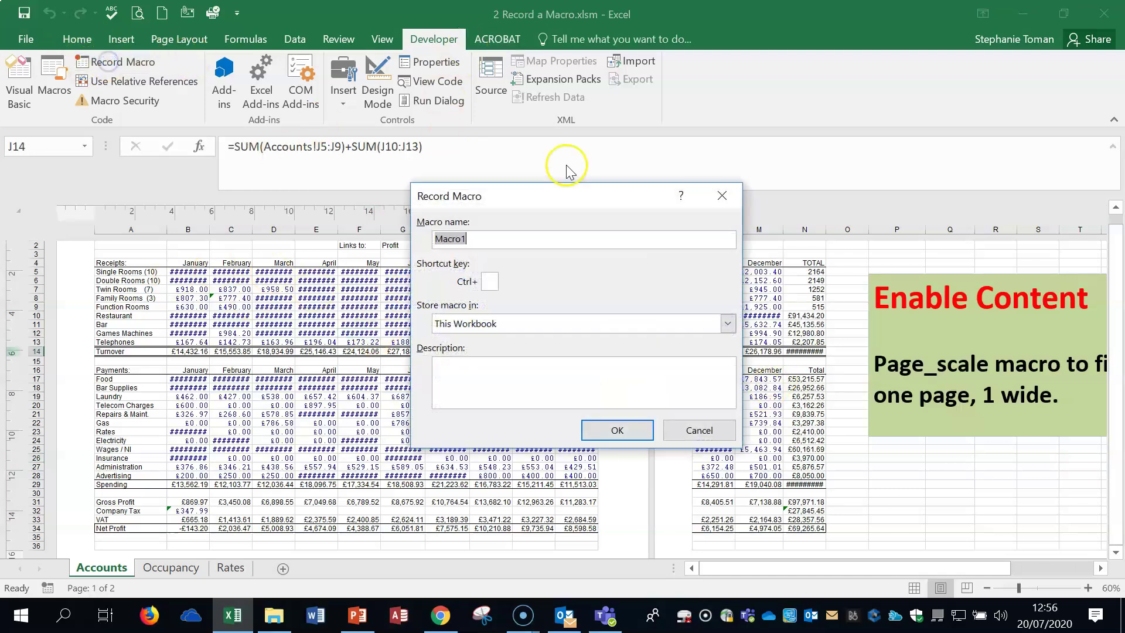
{"action": "type", "text": "Page_scale"}
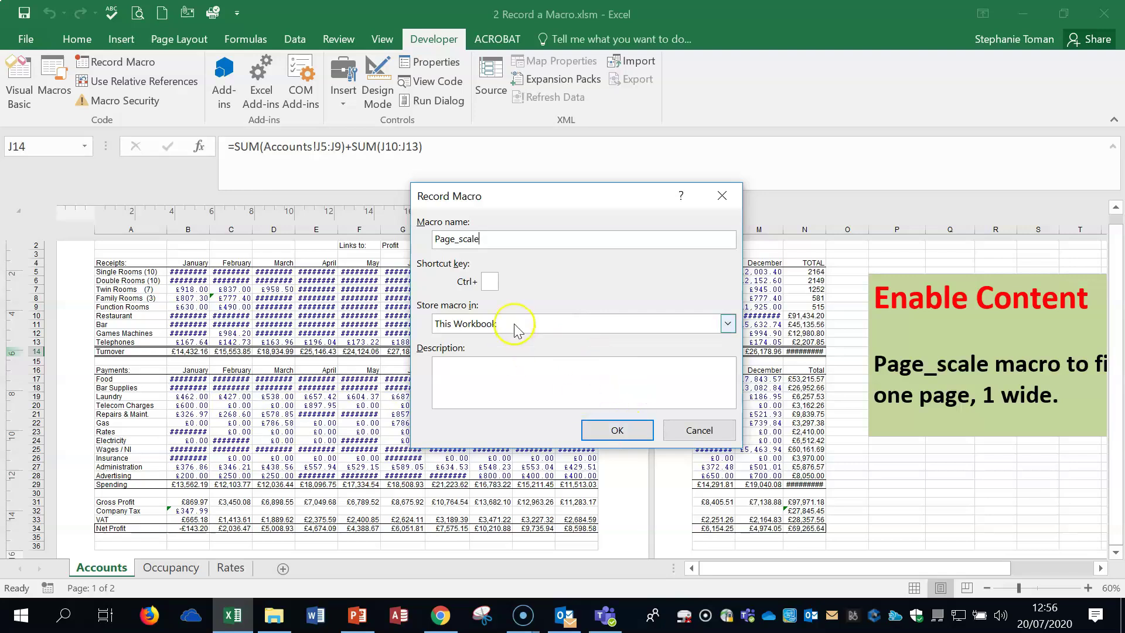
{"action": "left_click", "coordinate": [631, 431]}
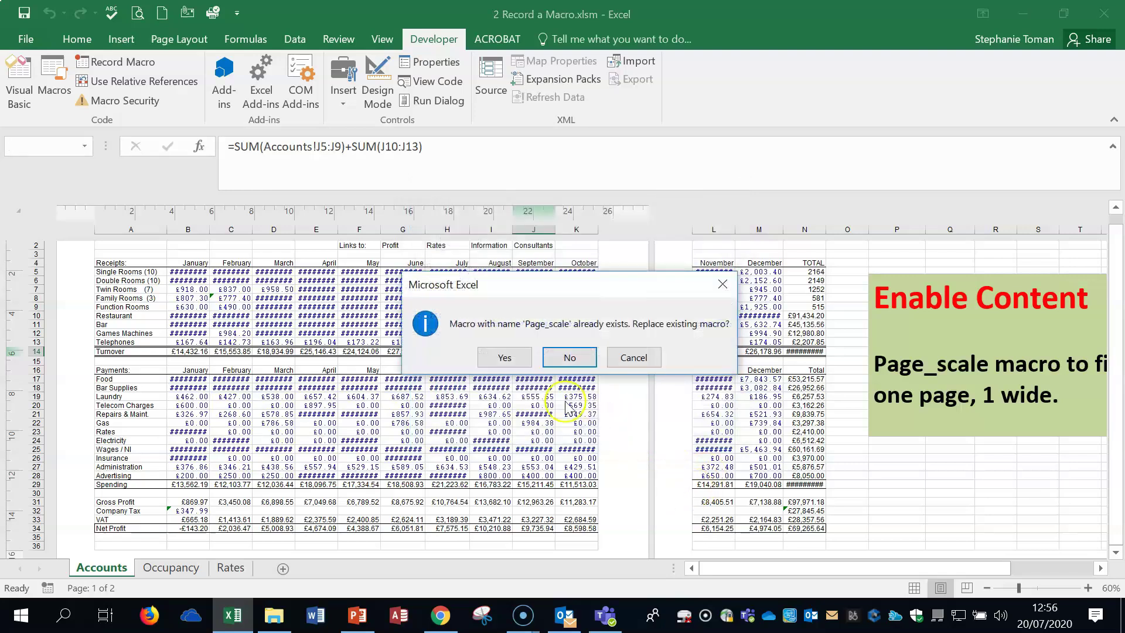
{"action": "left_click", "coordinate": [502, 355]}
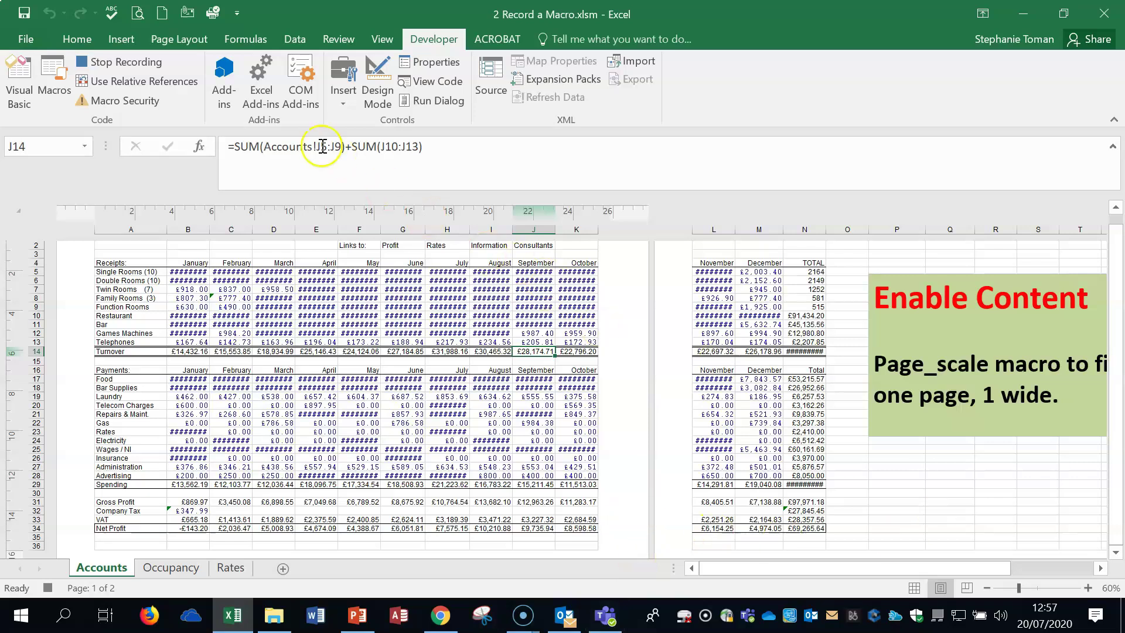
- Scale the Accounts sheet to 1 page wide, then stop the Page_scale recording
{"action": "left_click", "coordinate": [189, 42]}
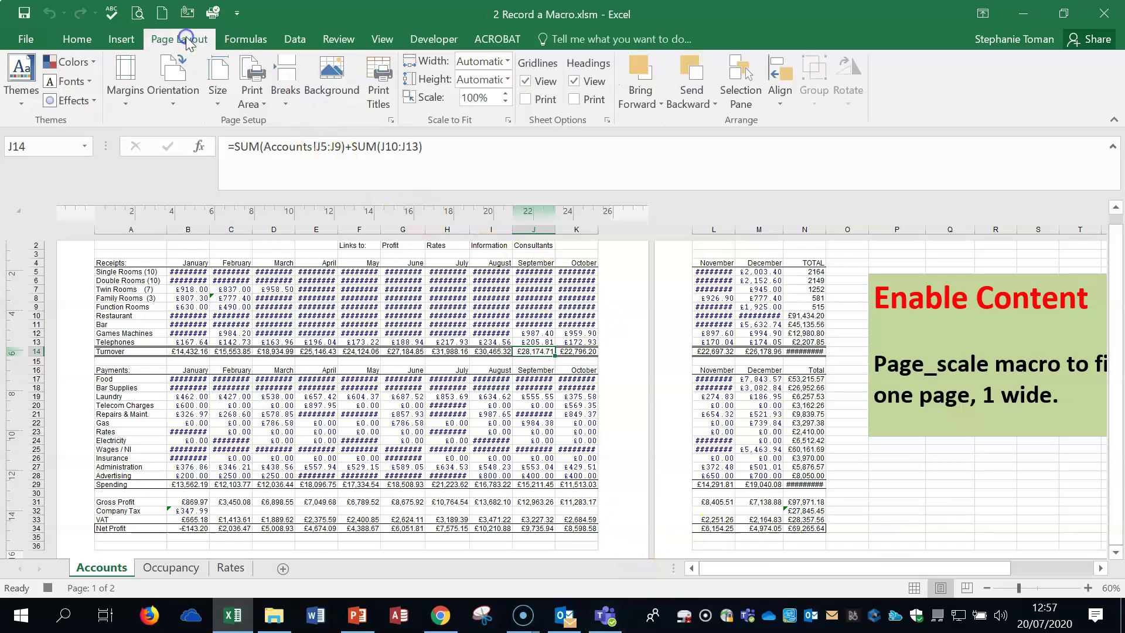
{"action": "left_click", "coordinate": [507, 62]}
{"action": "left_click", "coordinate": [474, 97]}
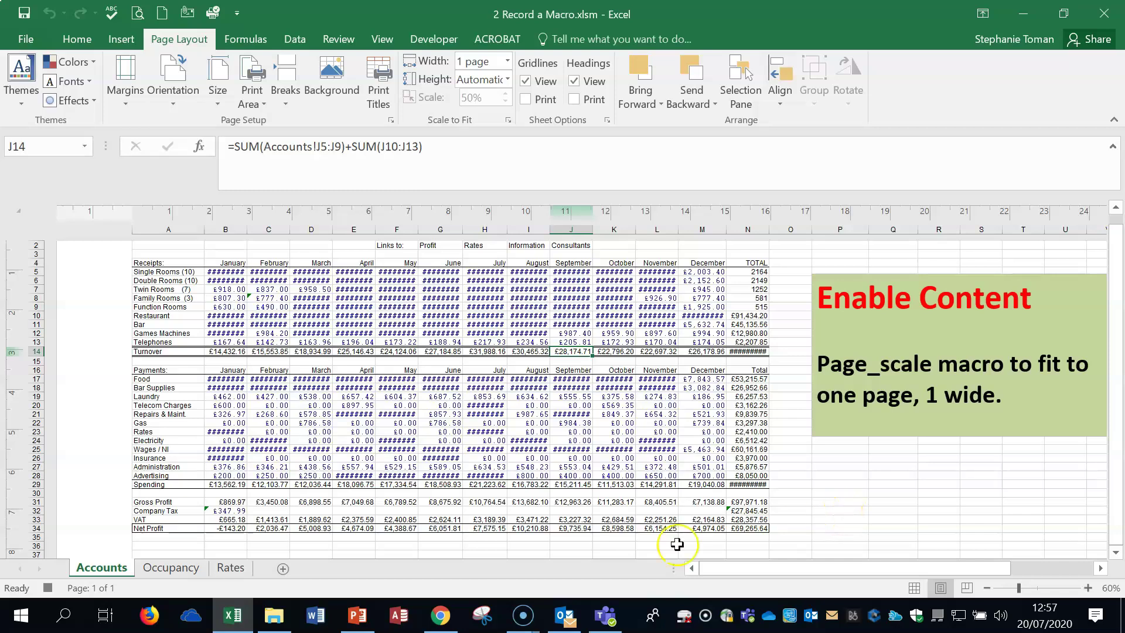
{"action": "left_click", "coordinate": [48, 588]}
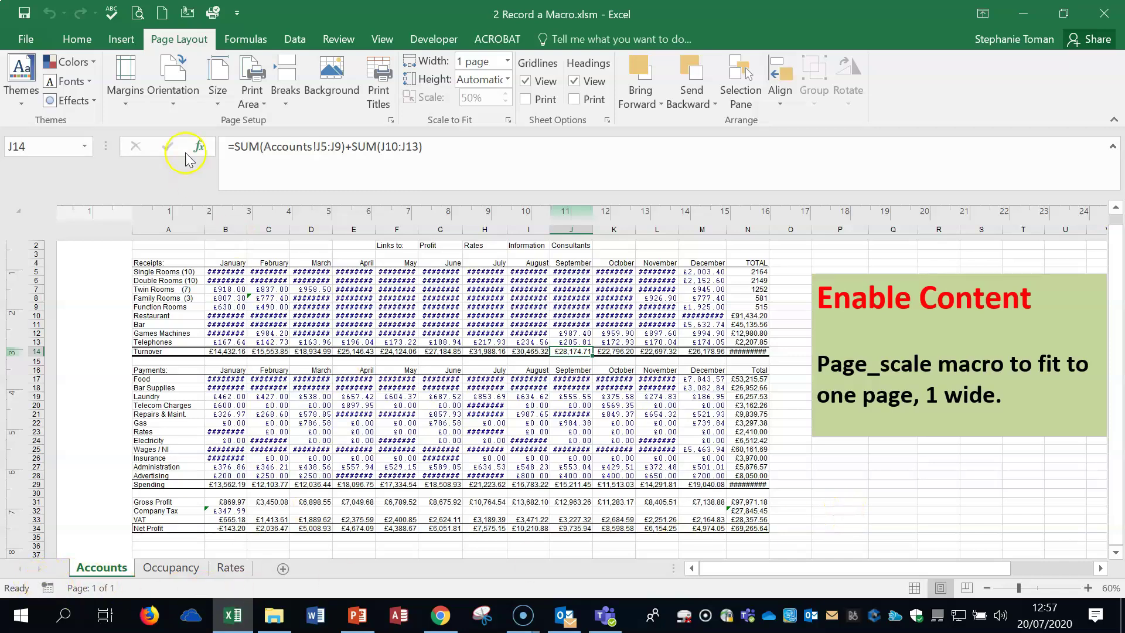
{"action": "left_click", "coordinate": [446, 40]}
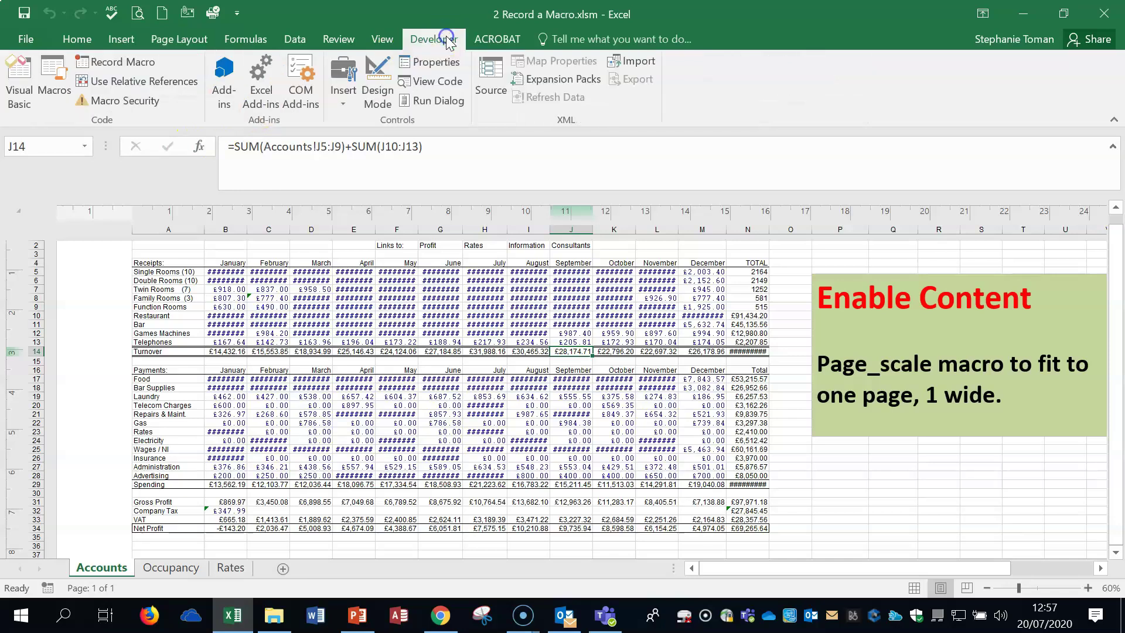
{"action": "left_click", "coordinate": [52, 75]}
{"action": "left_click", "coordinate": [458, 230]}
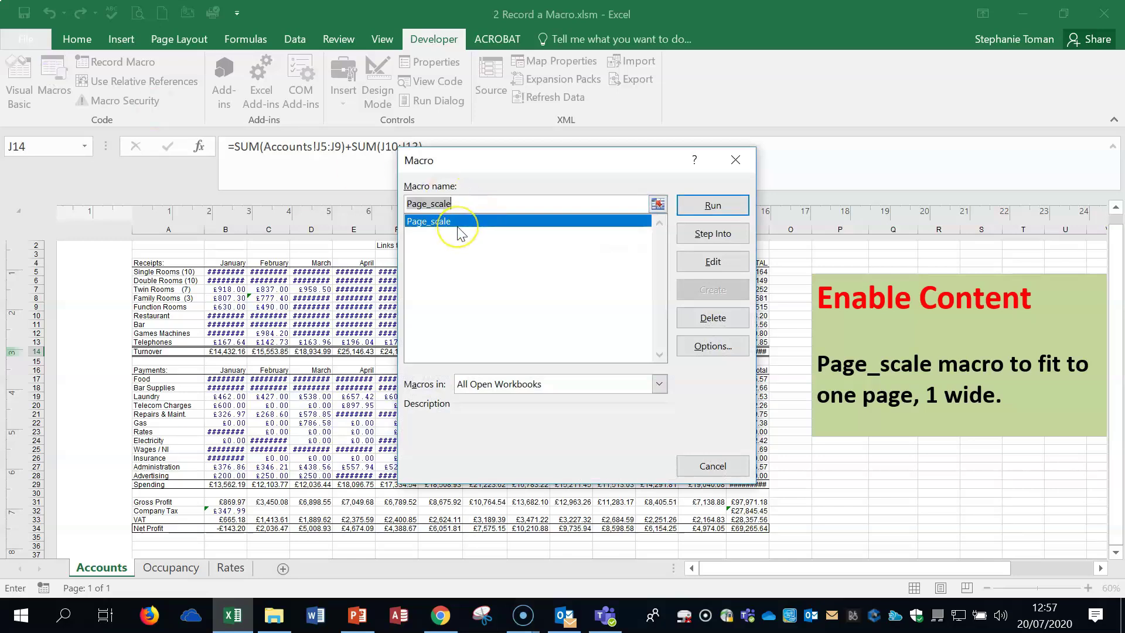
{"action": "left_click", "coordinate": [736, 159]}
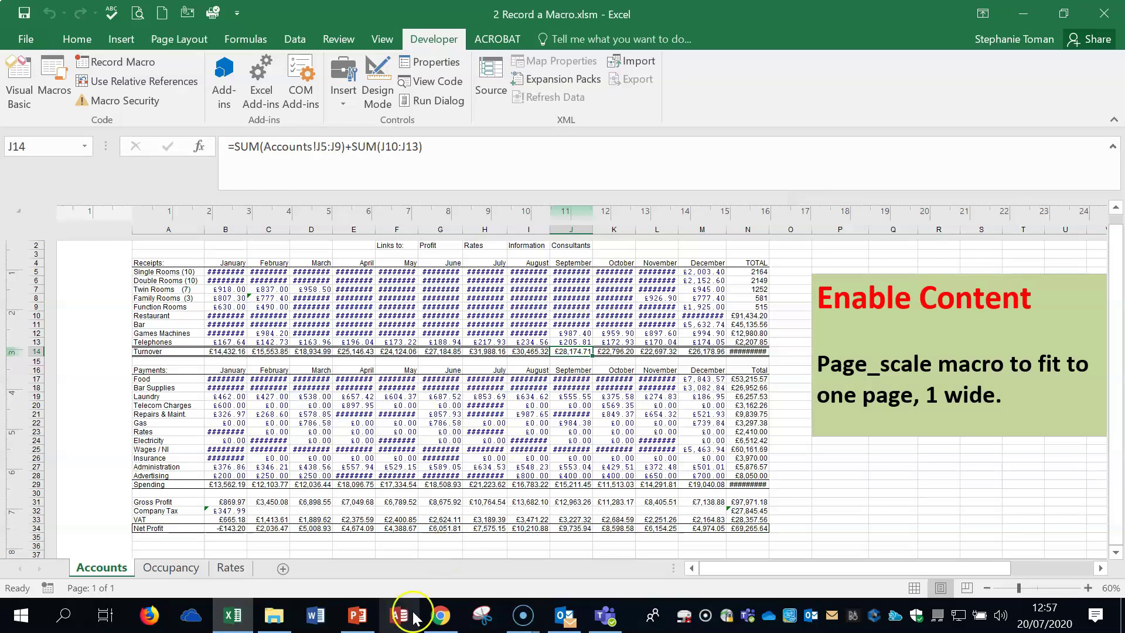
- From the 17 Macros folder in File Explorer, open 3 Apply to fit Macro.xlsm in Excel
{"action": "left_click", "coordinate": [274, 615]}
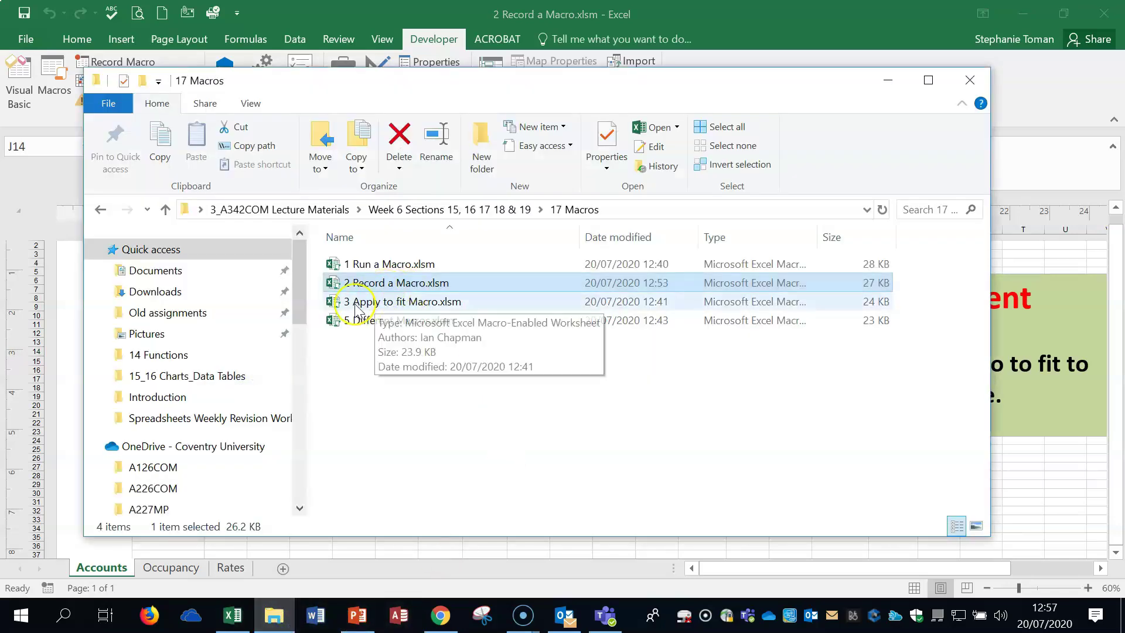
{"action": "double_click", "coordinate": [426, 301]}
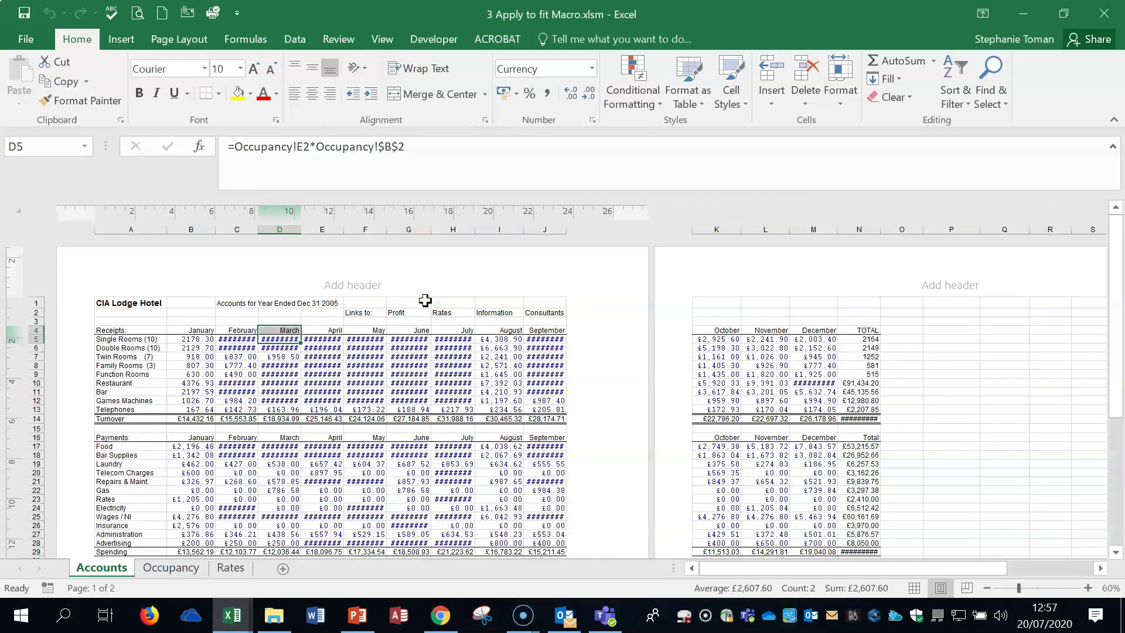
- Run '2 Record a Macro.xlsm'!Page_scale on this Accounts sheet, then select cell L9
{"action": "left_click", "coordinate": [433, 39]}
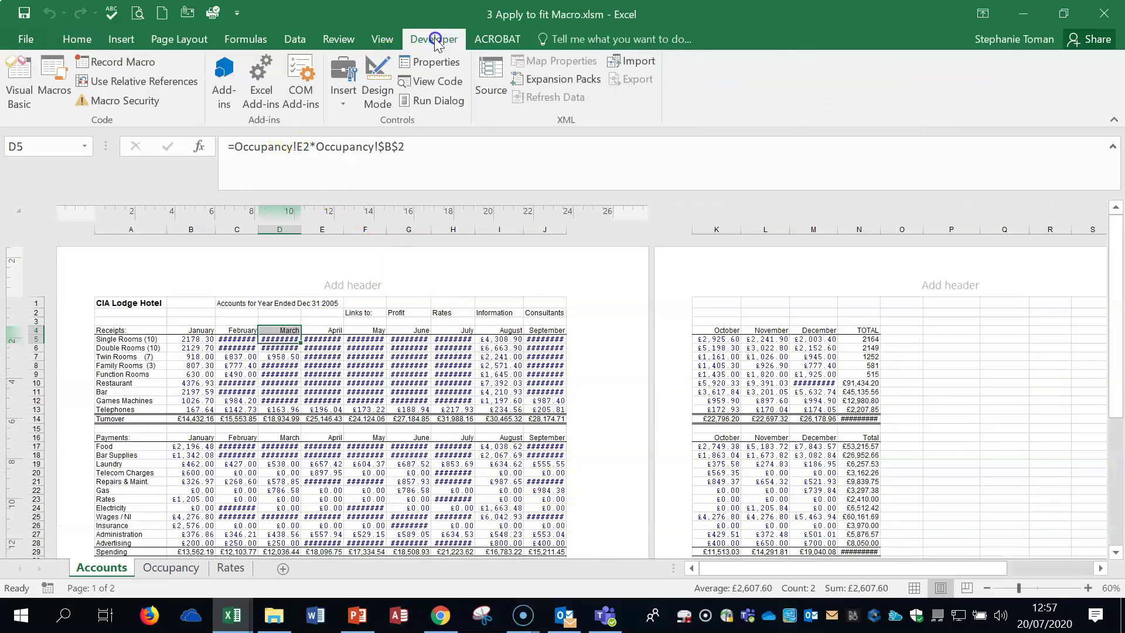
{"action": "left_click", "coordinate": [55, 79]}
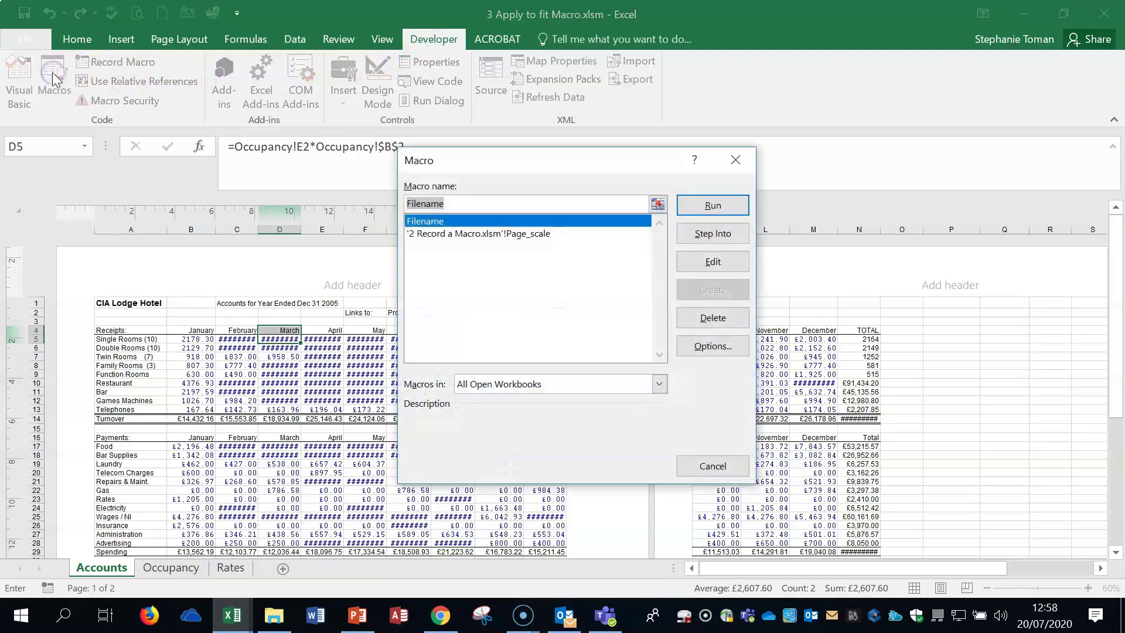
{"action": "left_click", "coordinate": [500, 235]}
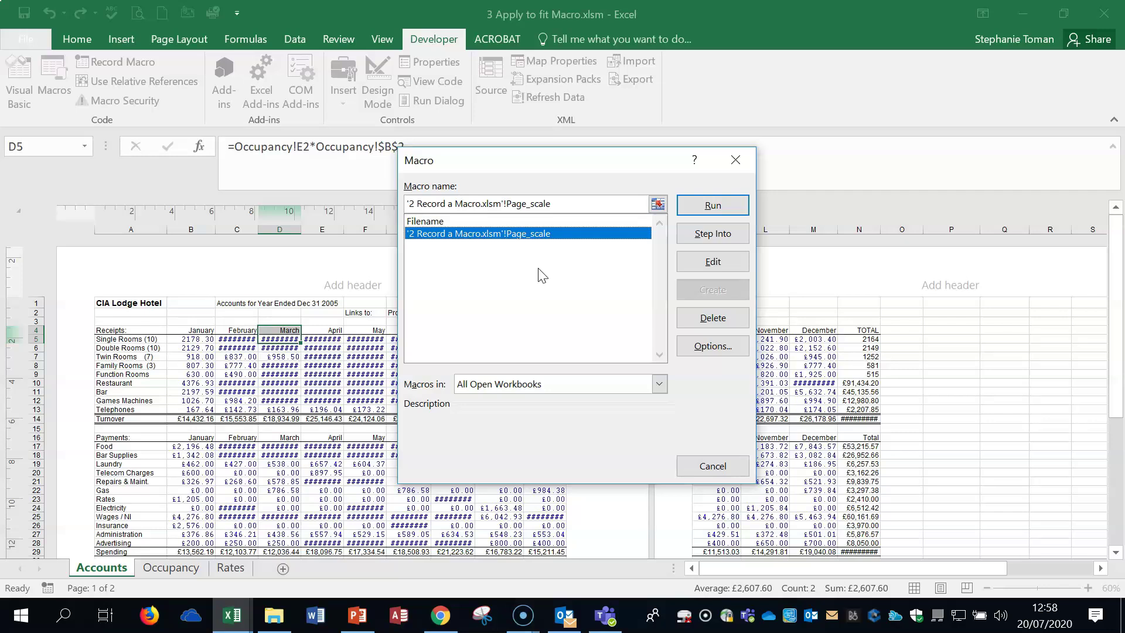
{"action": "left_click", "coordinate": [710, 205]}
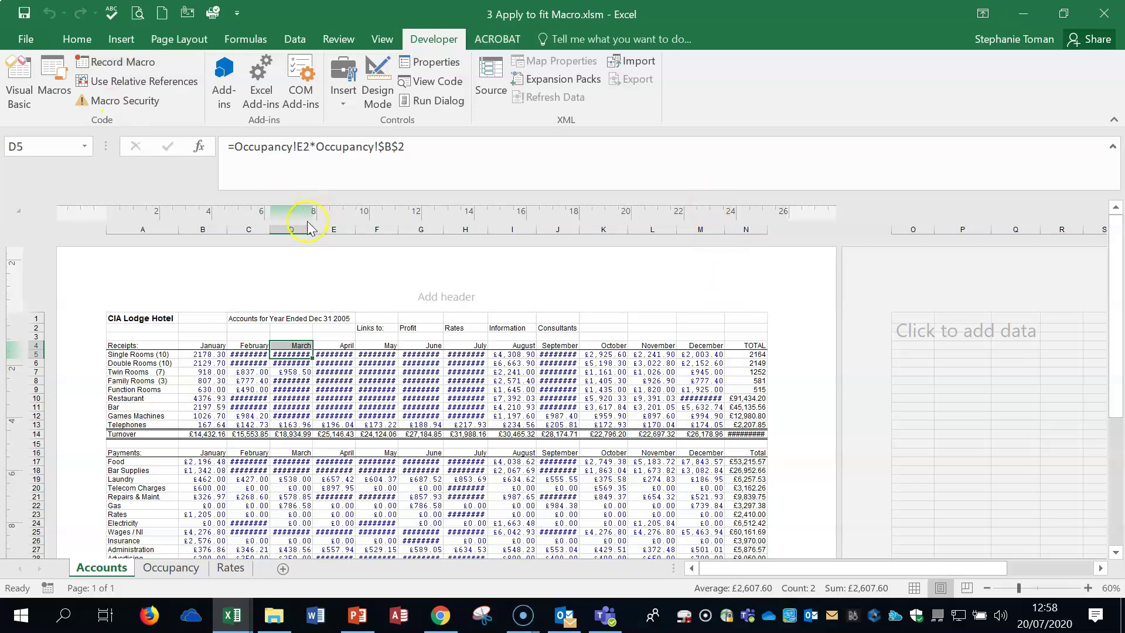
{"action": "left_click", "coordinate": [631, 389]}
- Close 3 Apply to fit Macro.xlsm without saving and enable content in 4 Different Macros.xlsm
{"action": "left_click", "coordinate": [1104, 13]}
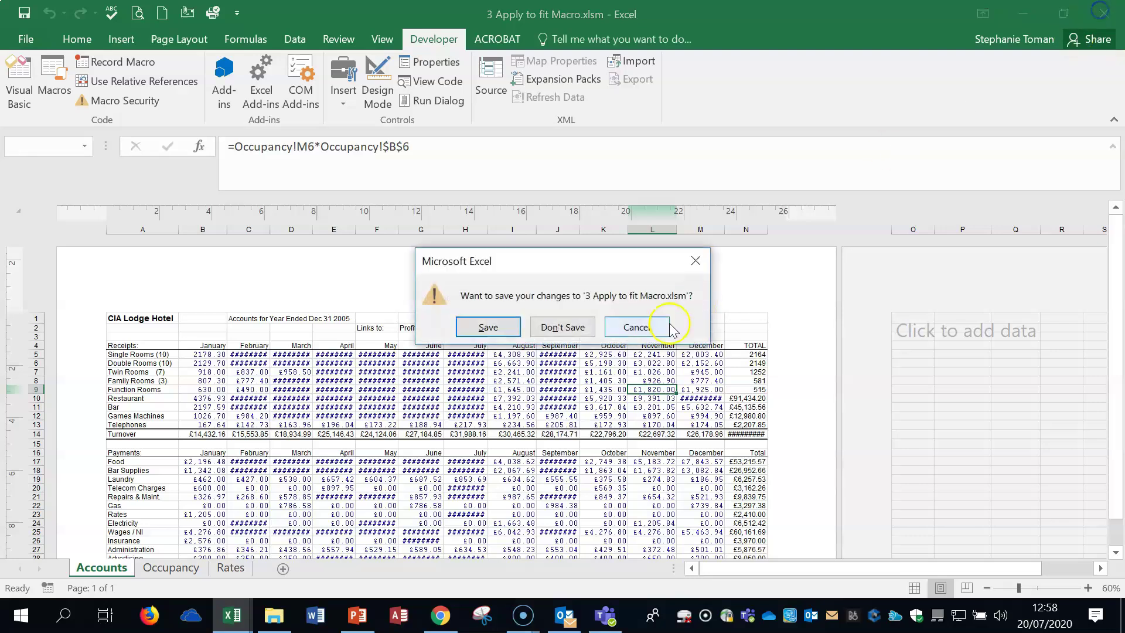
{"action": "left_click", "coordinate": [560, 328]}
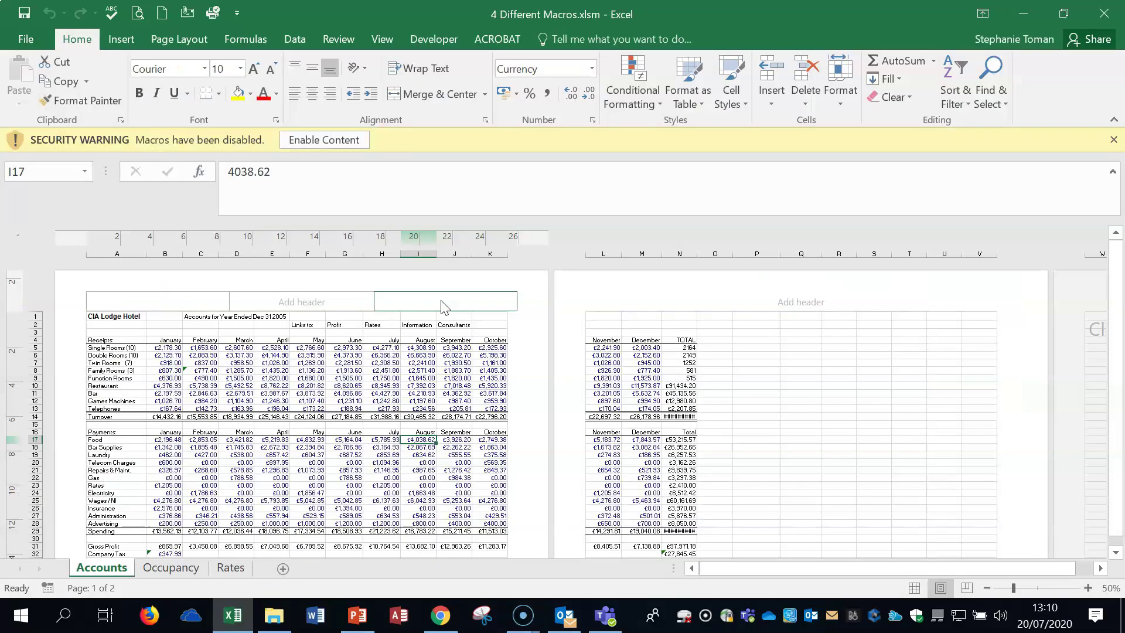
{"action": "left_click", "coordinate": [340, 140]}
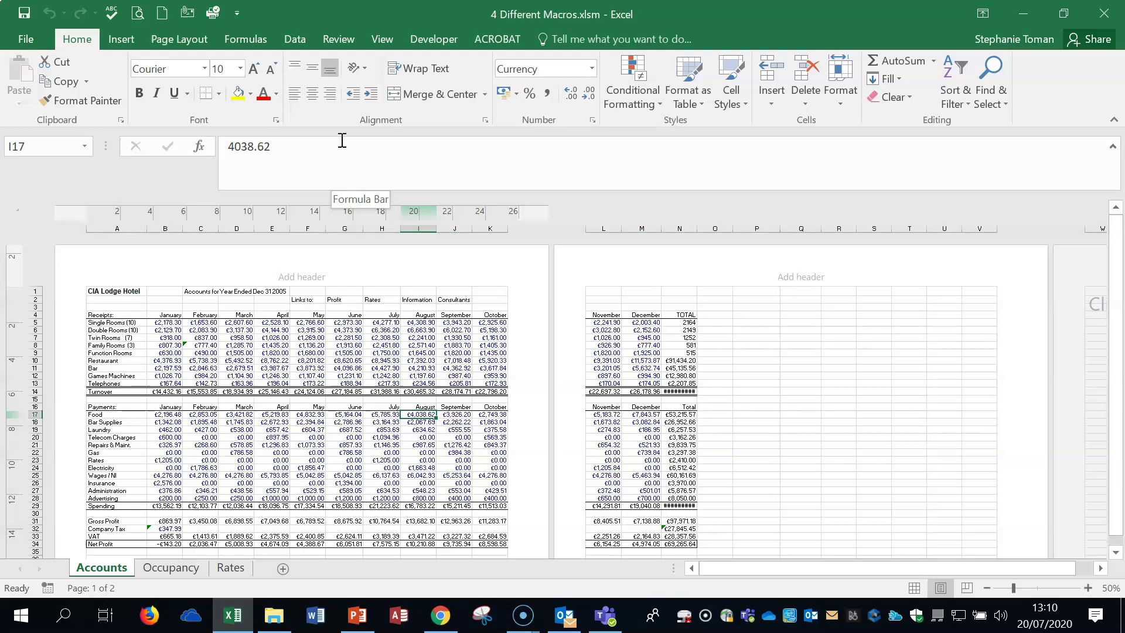
{"action": "left_click", "coordinate": [778, 359]}
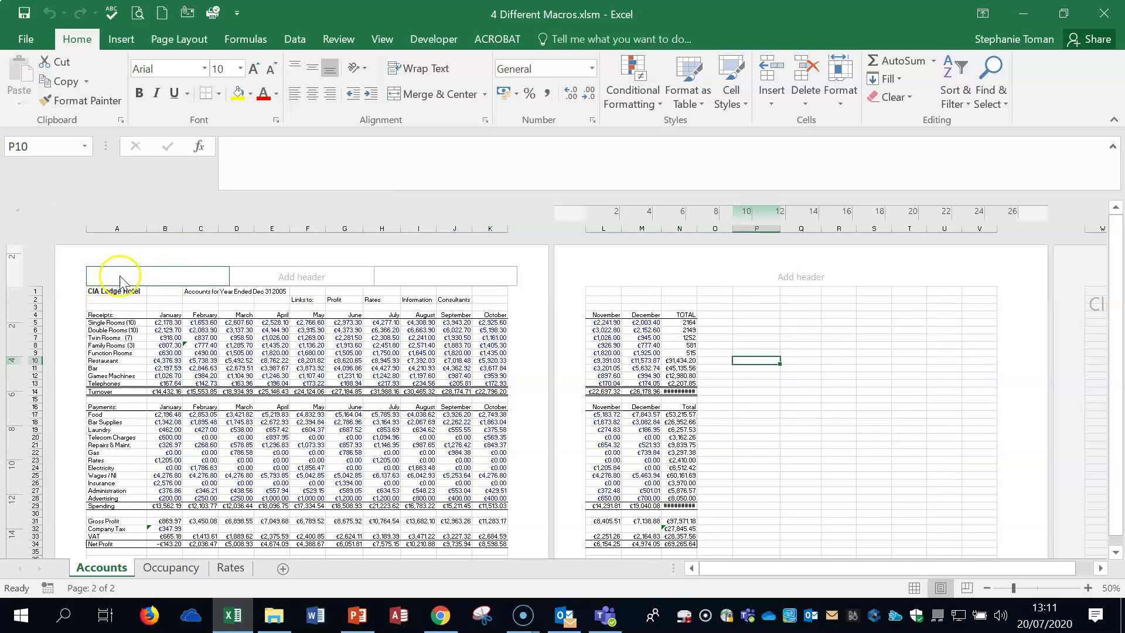
{"action": "left_click", "coordinate": [433, 40]}
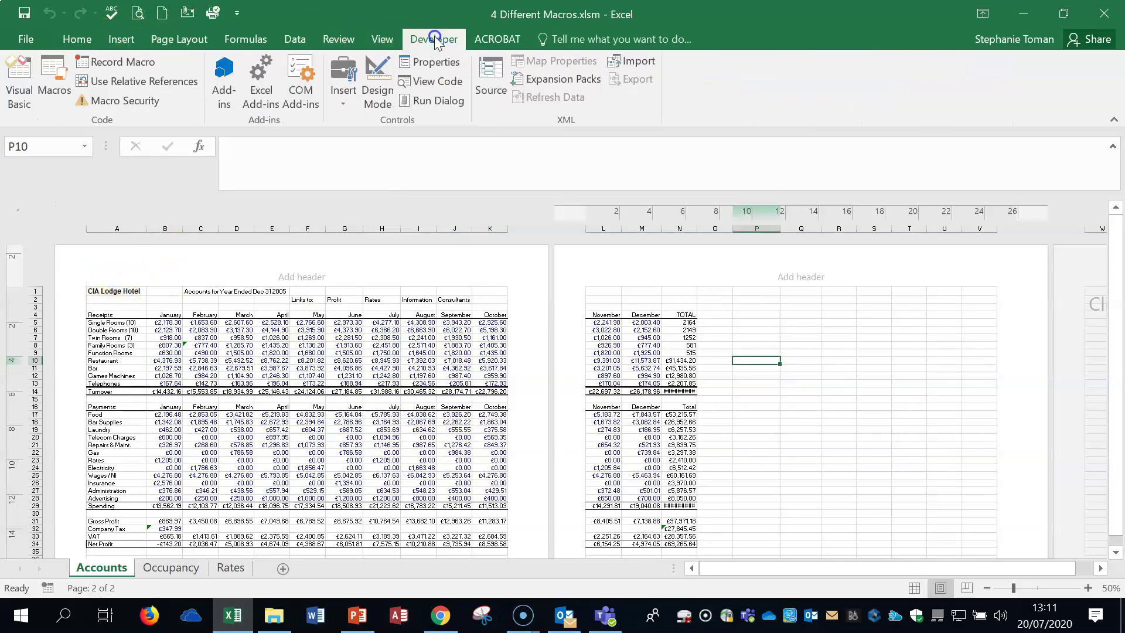
- Start recording a macro named Name and begin editing the left page header
{"action": "left_click", "coordinate": [134, 63]}
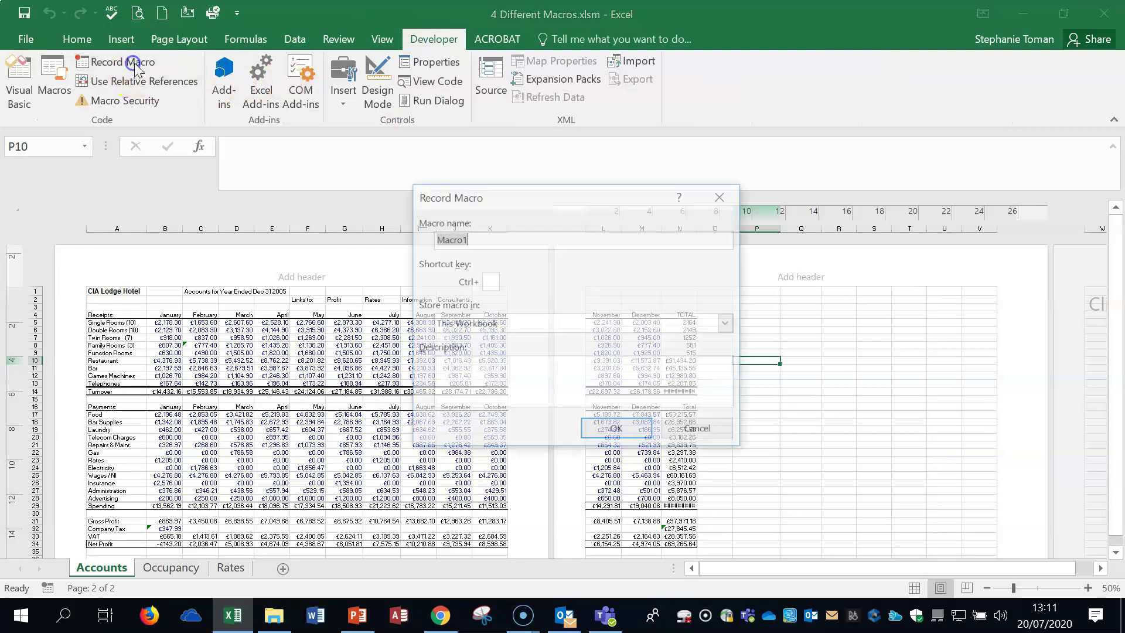
{"action": "type", "text": "Name"}
{"action": "left_click", "coordinate": [615, 428]}
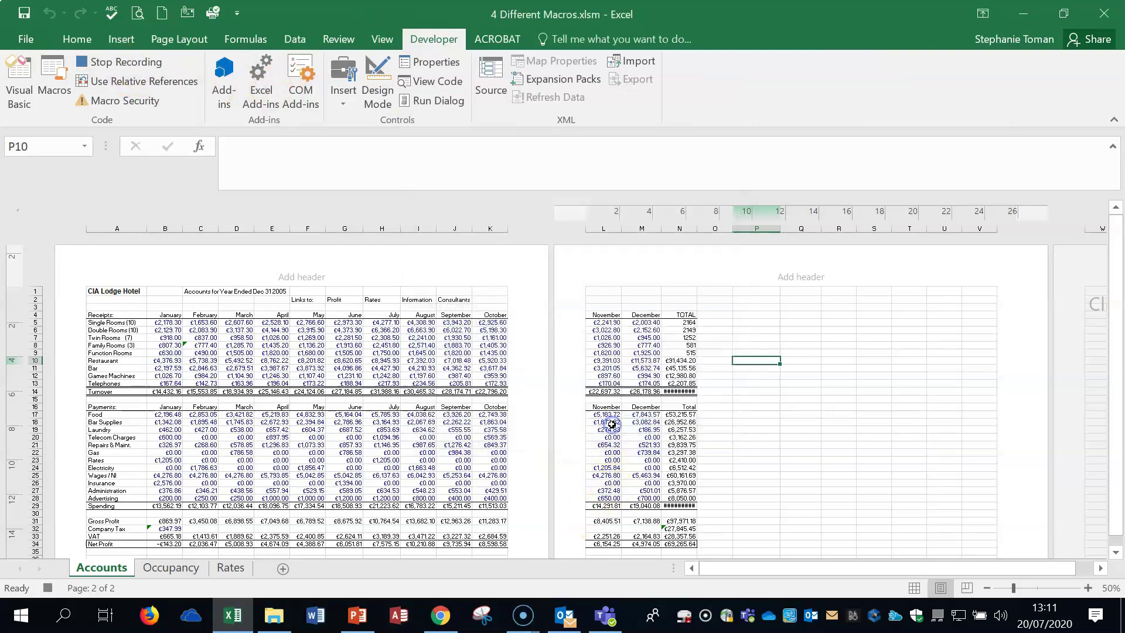
{"action": "left_click", "coordinate": [115, 273]}
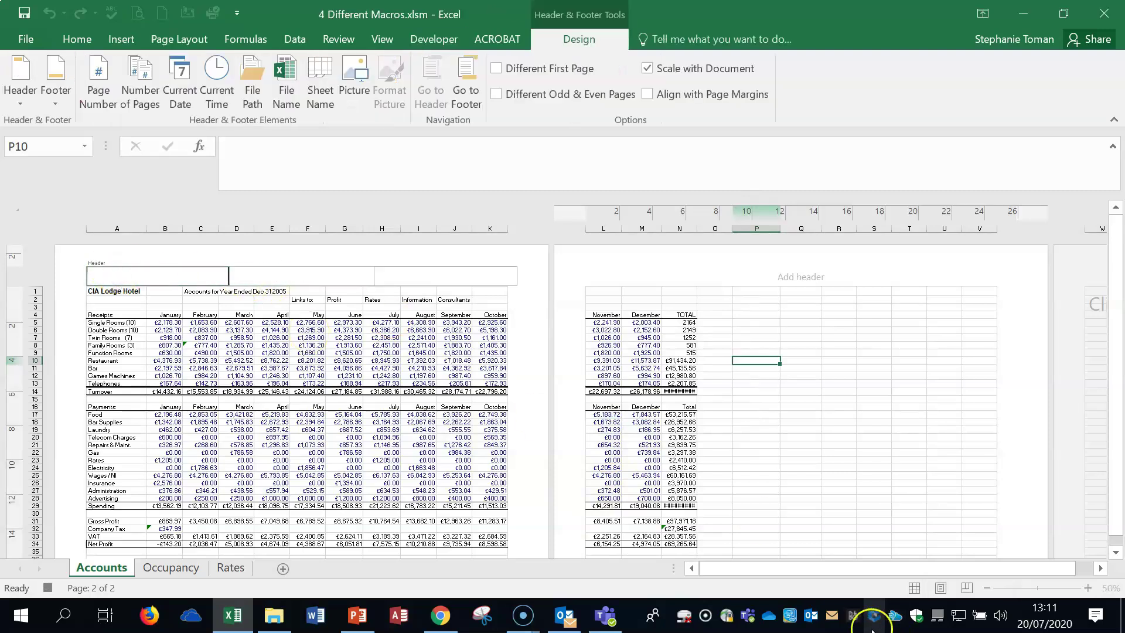
- Switch to Page Layout view and type the author's name into the left header
{"action": "left_click", "coordinate": [915, 588]}
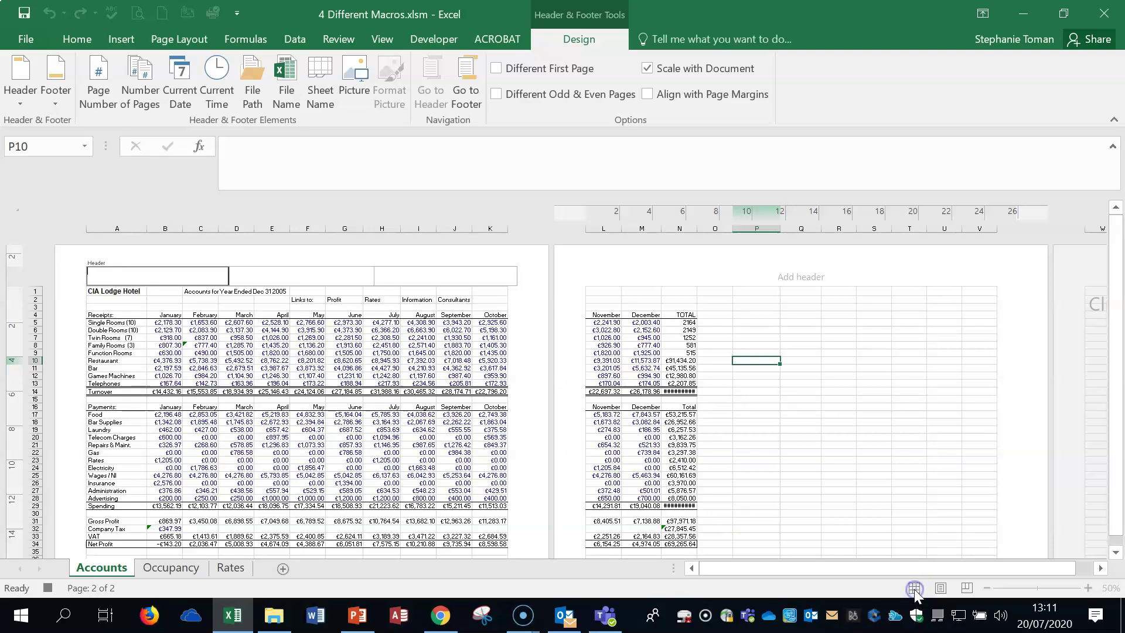
{"action": "left_click", "coordinate": [915, 588]}
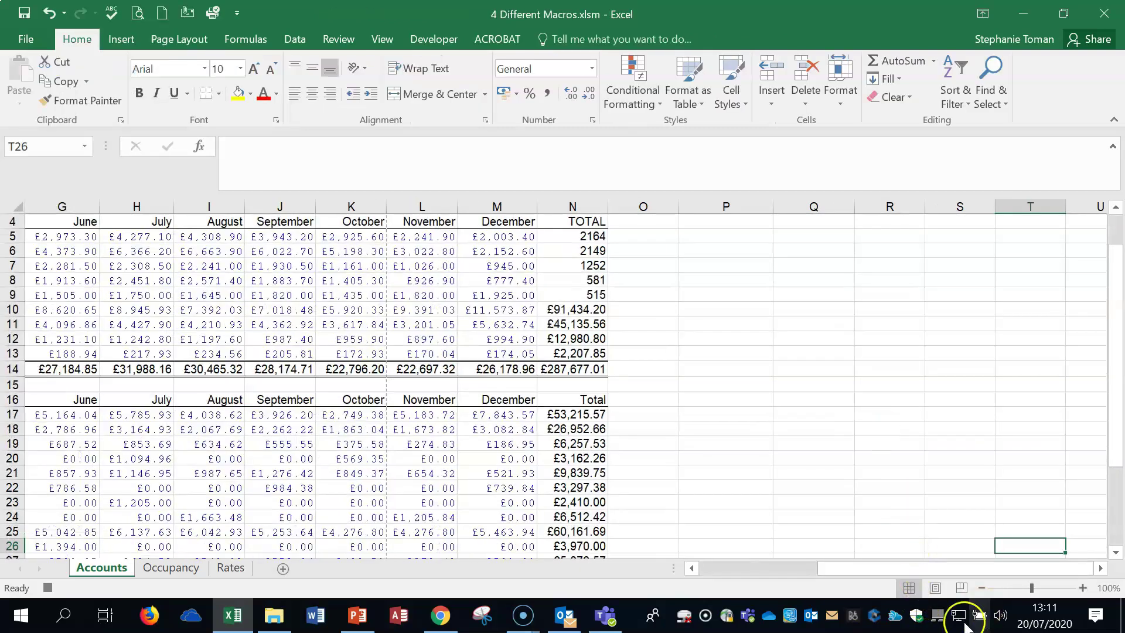
{"action": "left_click", "coordinate": [936, 588]}
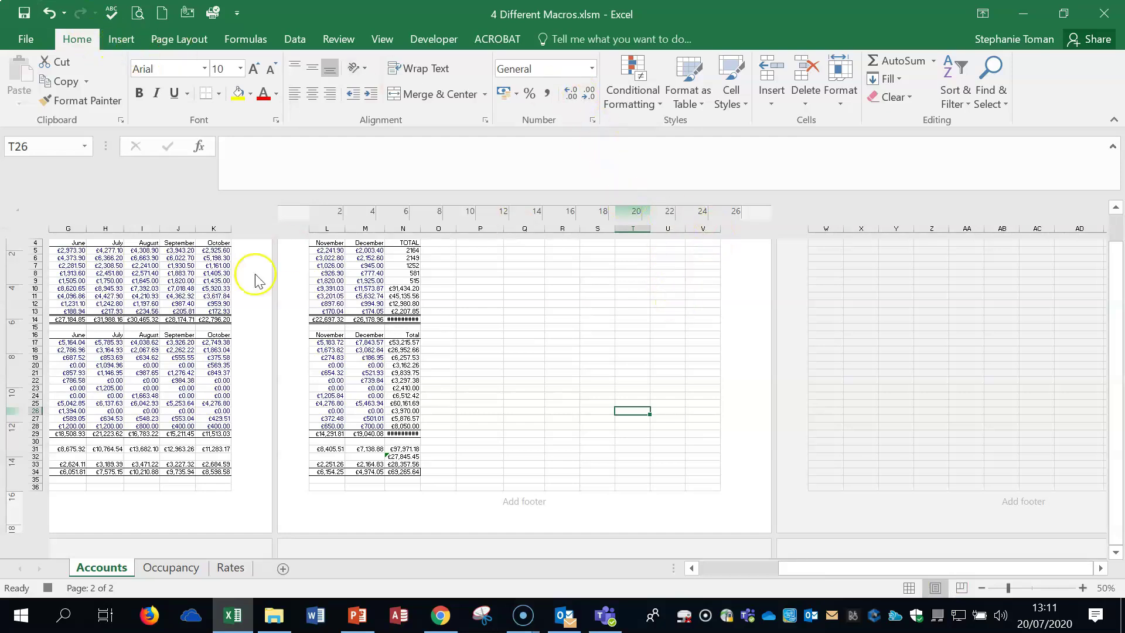
{"action": "scroll", "coordinate": [322, 280], "scroll_direction": "up", "scroll_amount": 3}
{"action": "left_click_drag", "start_coordinate": [785, 567], "coordinate": [703, 567]}
{"action": "left_click", "coordinate": [121, 262]}
{"action": "type", "text": "Stephanie"}
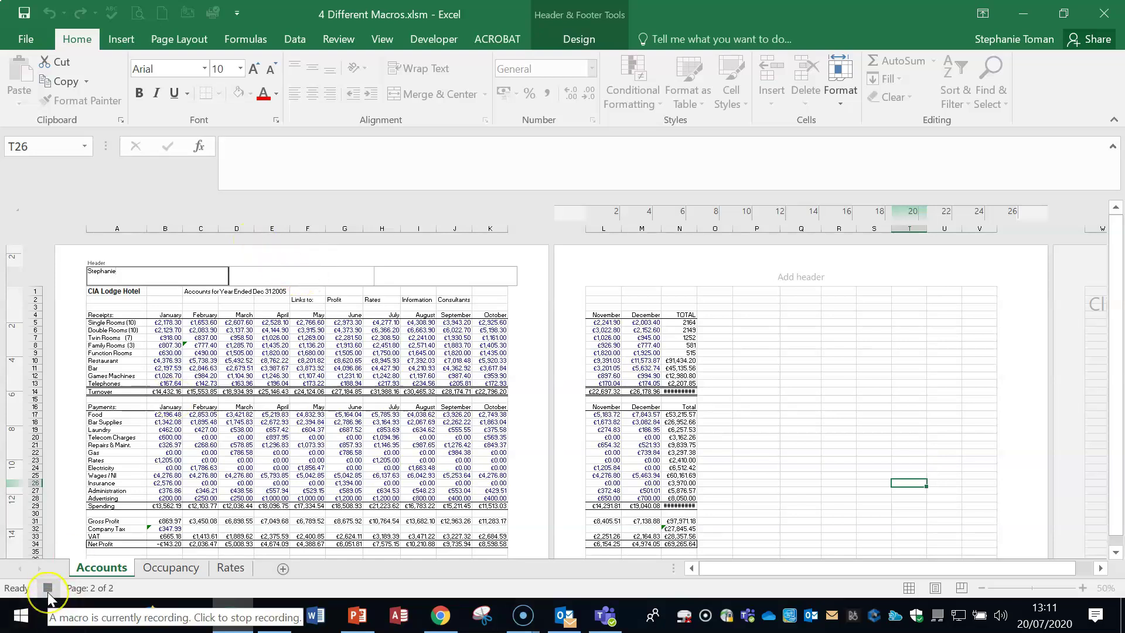
- Stop recording the Name macro and finish header editing, selecting cell D17
{"action": "left_click", "coordinate": [49, 591]}
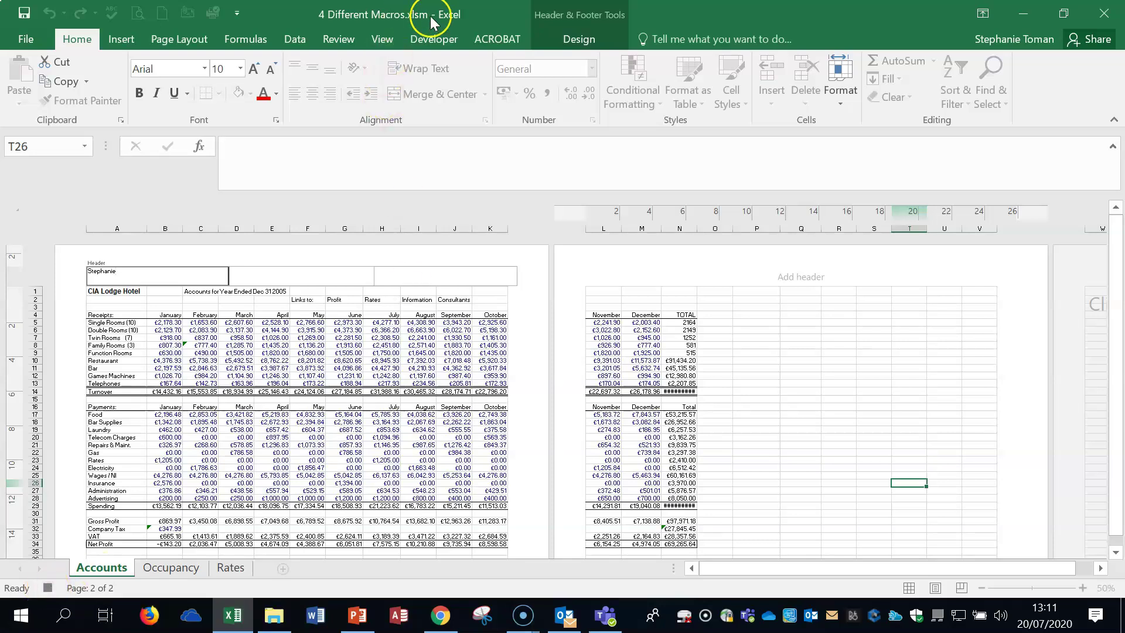
{"action": "left_click", "coordinate": [434, 39]}
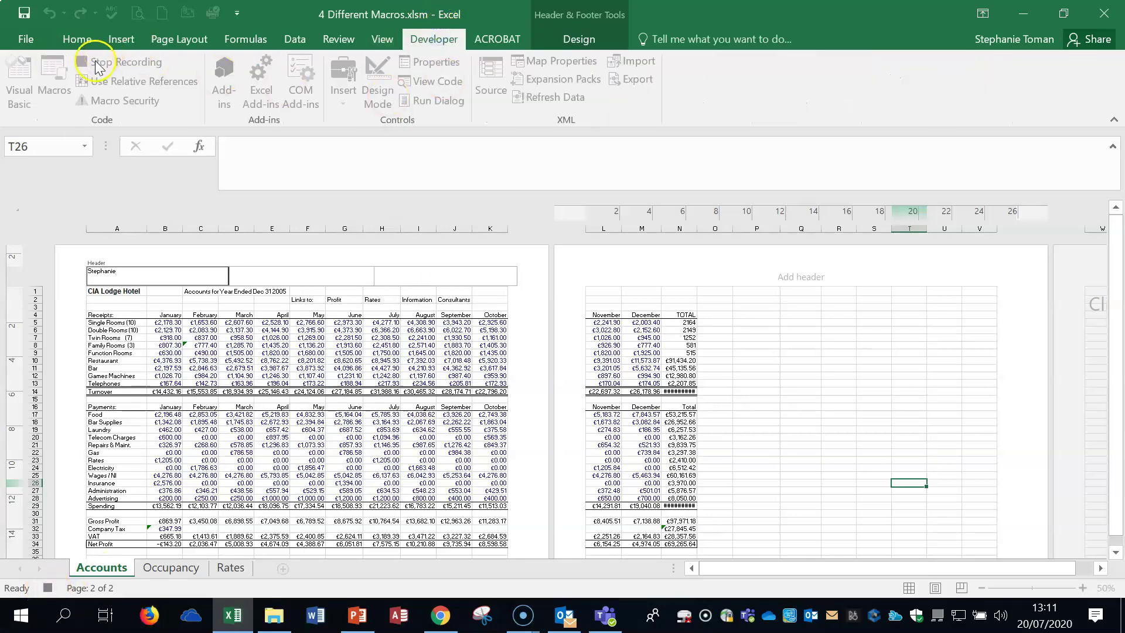
{"action": "left_click", "coordinate": [46, 588]}
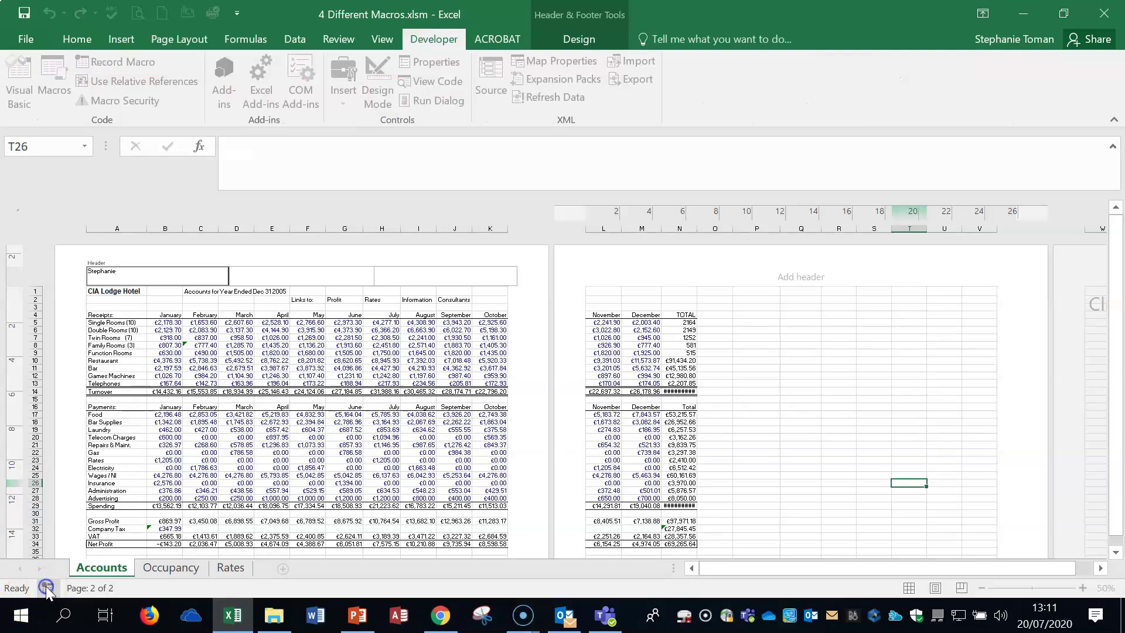
{"action": "left_click", "coordinate": [237, 415]}
{"action": "left_click", "coordinate": [537, 298]}
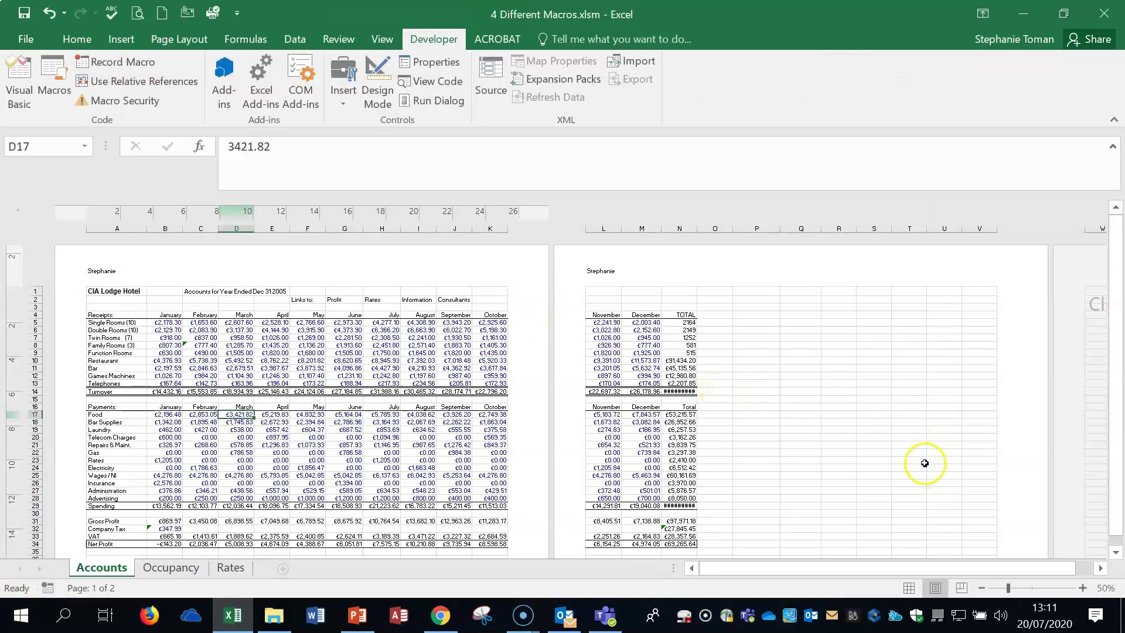
- Close the macro list and start recording a macro named border
{"action": "left_click", "coordinate": [52, 73]}
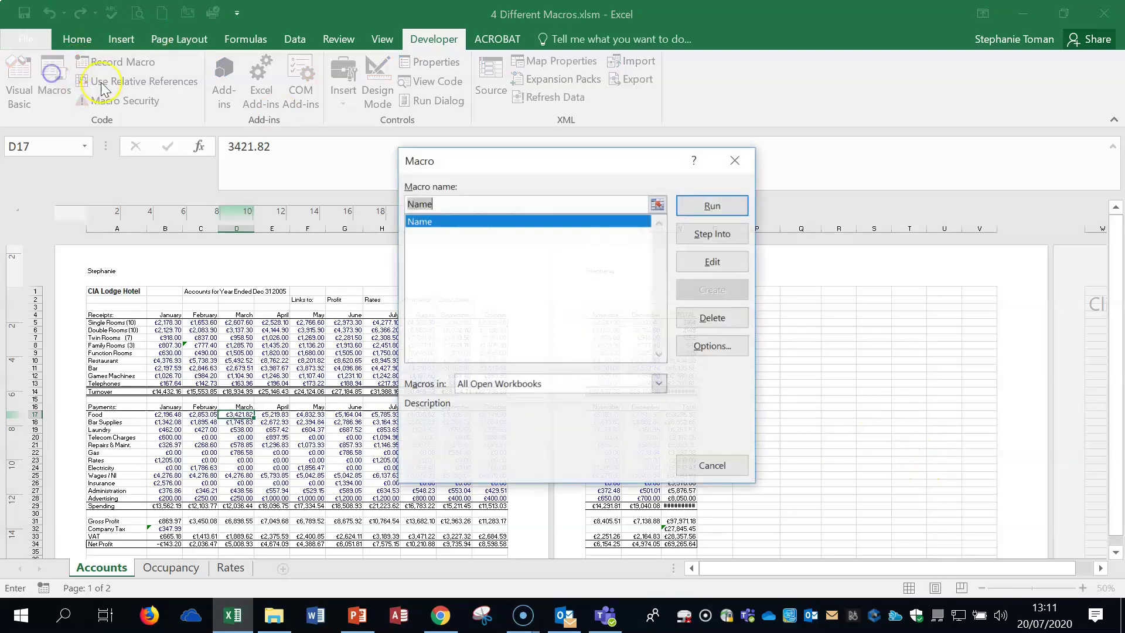
{"action": "left_click", "coordinate": [736, 160]}
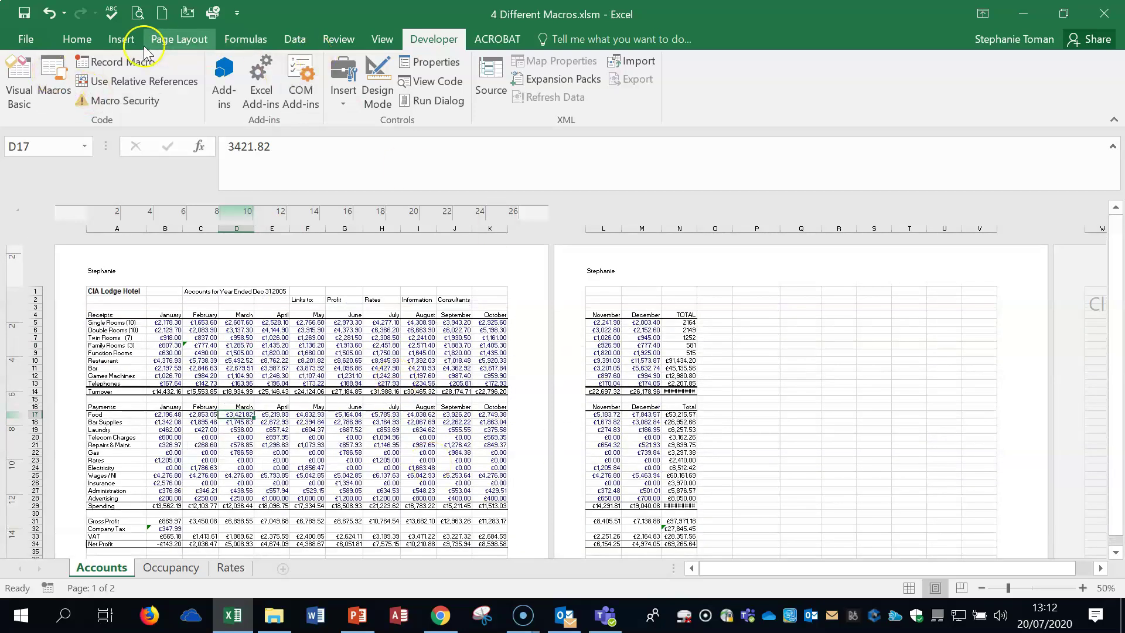
{"action": "left_click", "coordinate": [120, 62]}
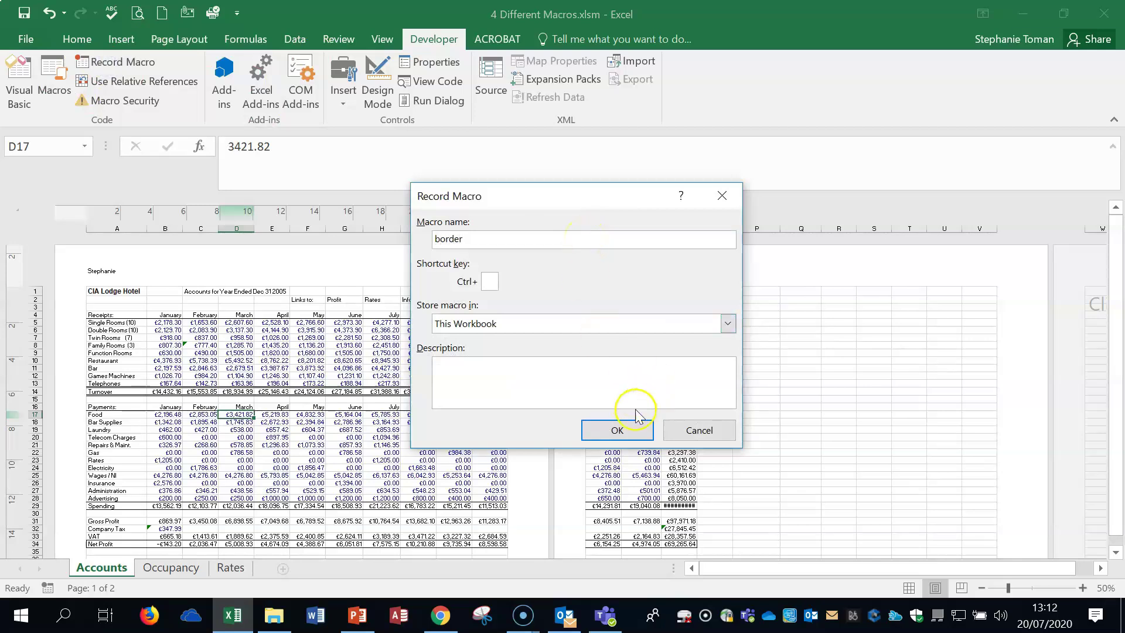
{"action": "left_click", "coordinate": [621, 428]}
- Apply All Borders to A4:N34, then stop the border recording
{"action": "left_click_drag", "start_coordinate": [98, 316], "coordinate": [674, 486]}
{"action": "left_click", "coordinate": [75, 38]}
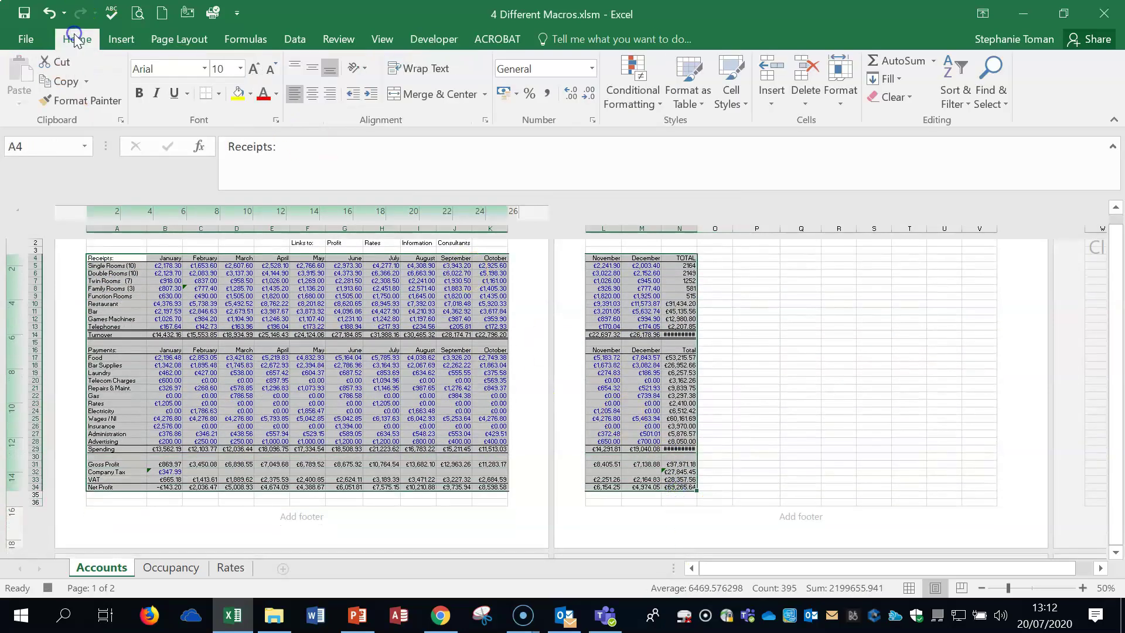
{"action": "left_click", "coordinate": [218, 94]}
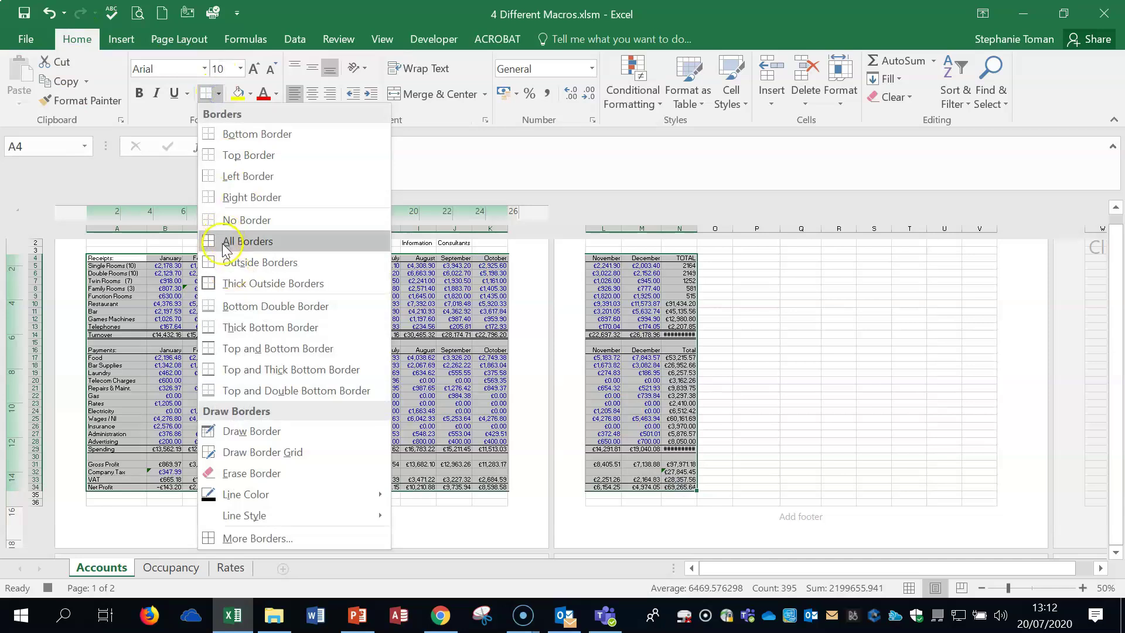
{"action": "left_click", "coordinate": [226, 243]}
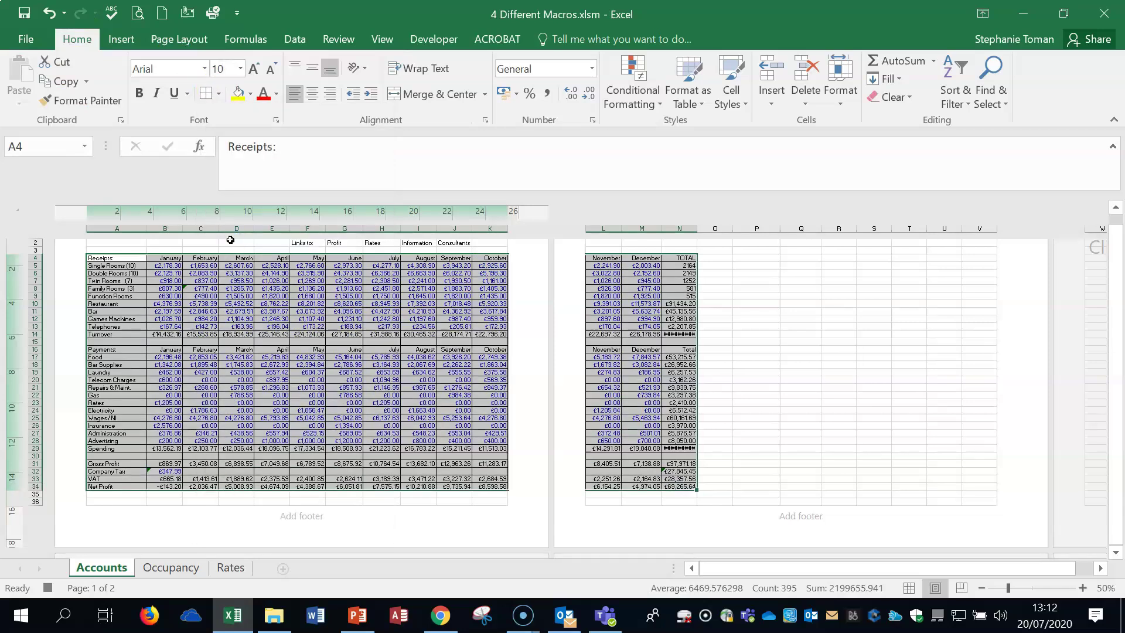
{"action": "left_click", "coordinate": [52, 587]}
{"action": "left_click", "coordinate": [877, 366]}
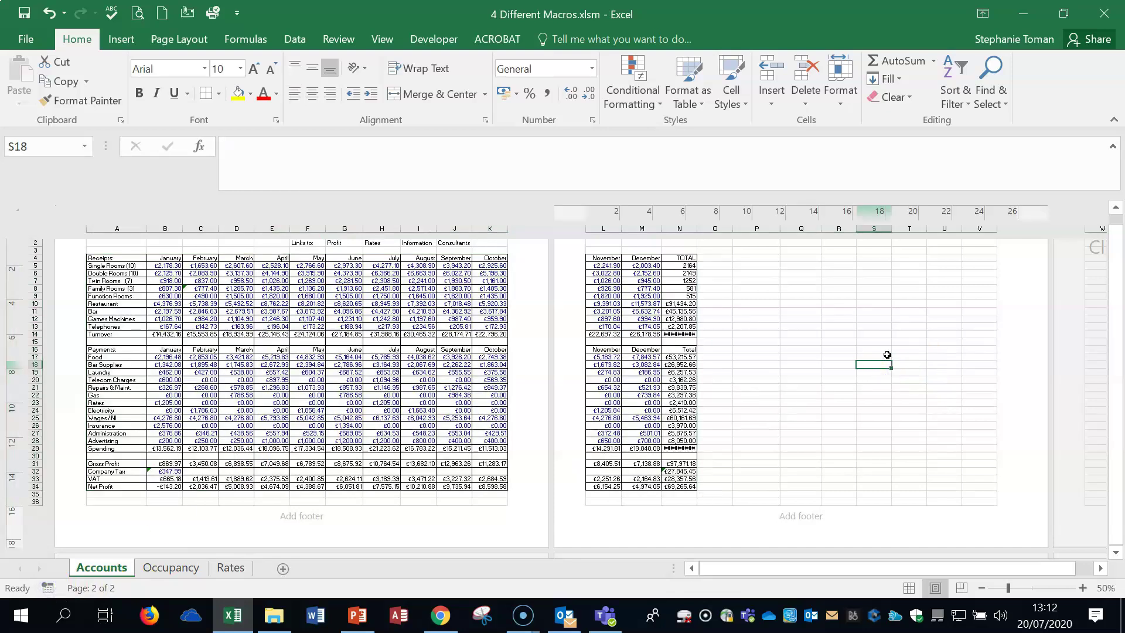
{"action": "scroll", "coordinate": [887, 355], "scroll_direction": "up", "scroll_amount": 3}
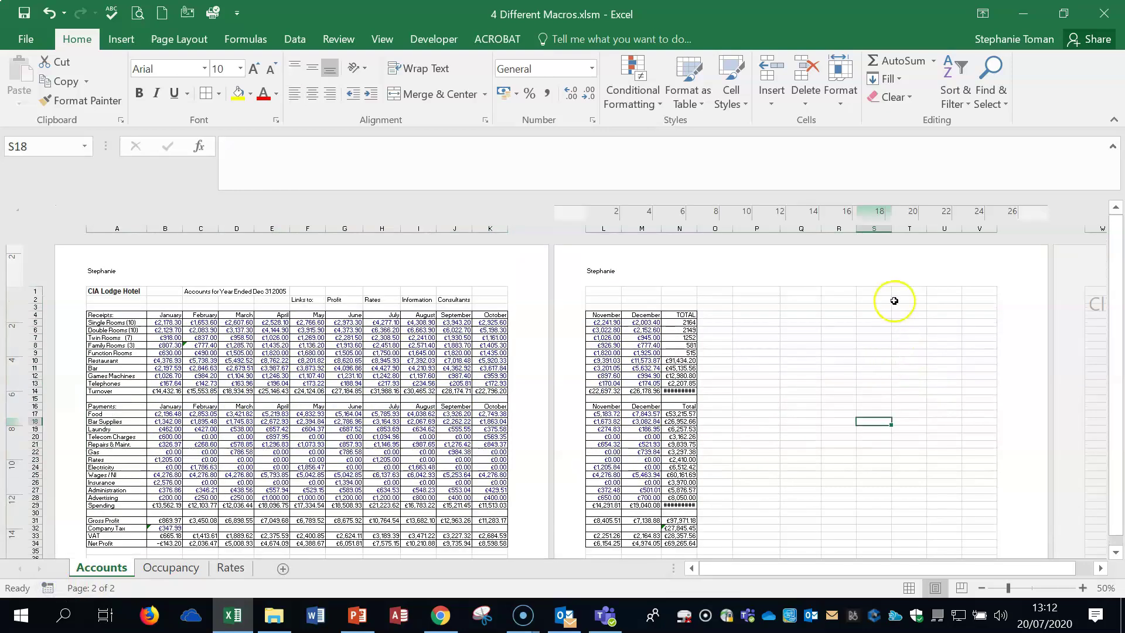
{"action": "left_click", "coordinate": [425, 36]}
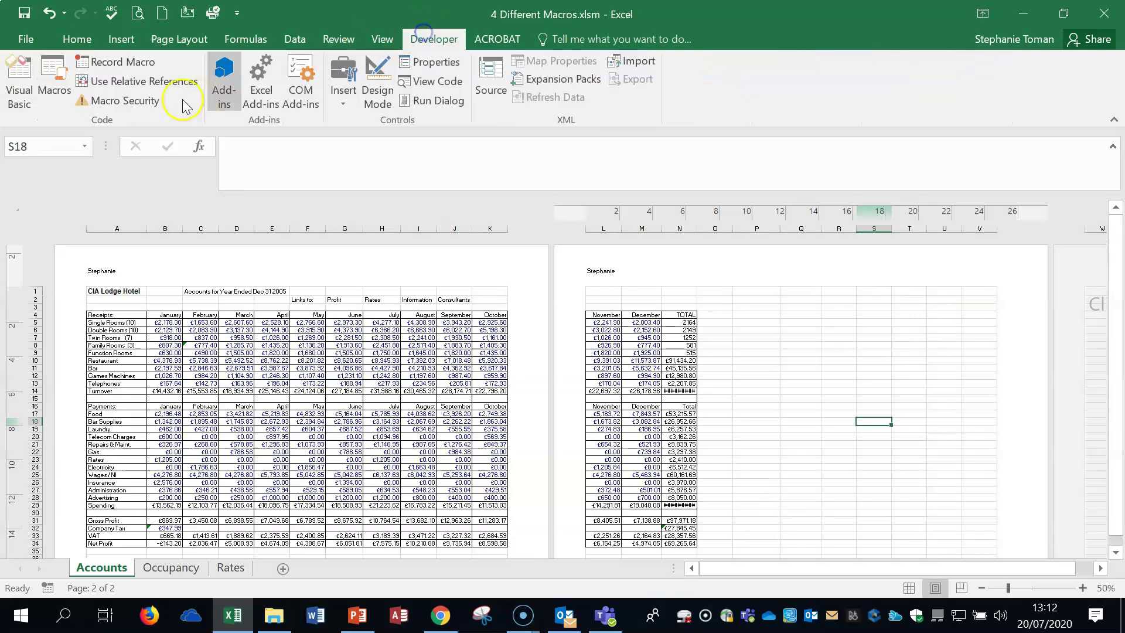
- Close the macro list, select cell R7 and start recording a macro named To_fit
{"action": "left_click", "coordinate": [53, 82]}
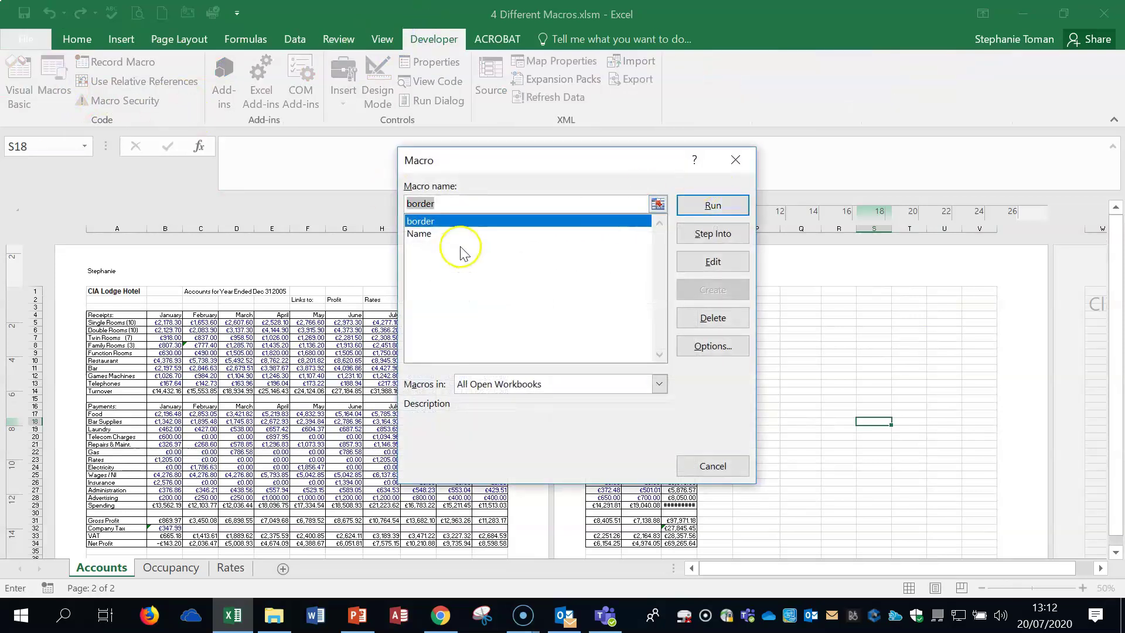
{"action": "left_click", "coordinate": [735, 159]}
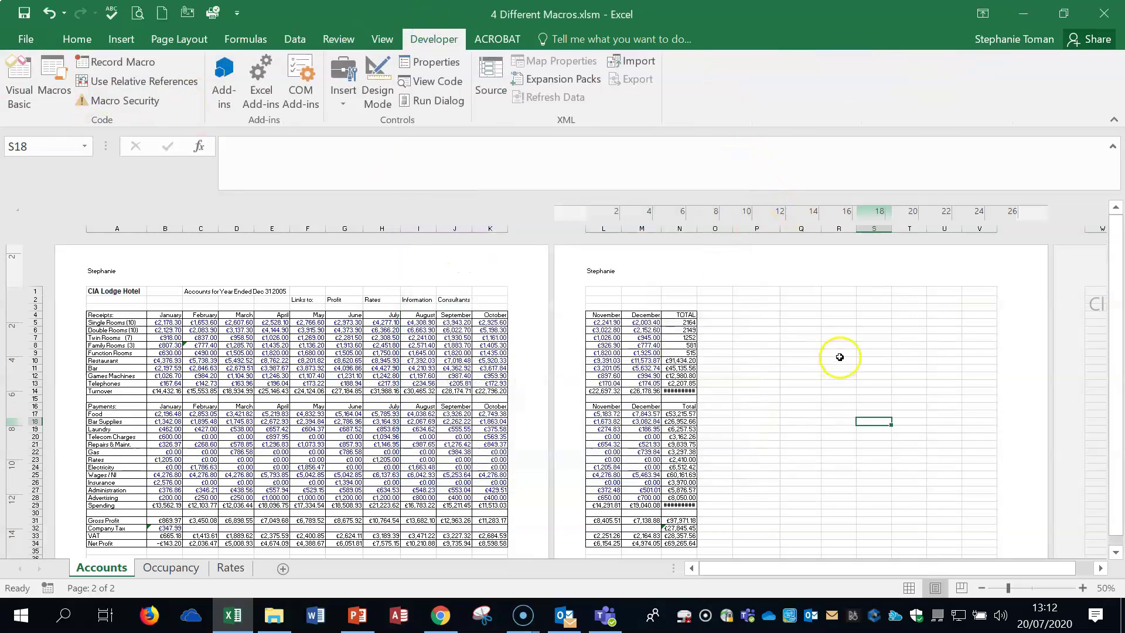
{"action": "left_click", "coordinate": [839, 338]}
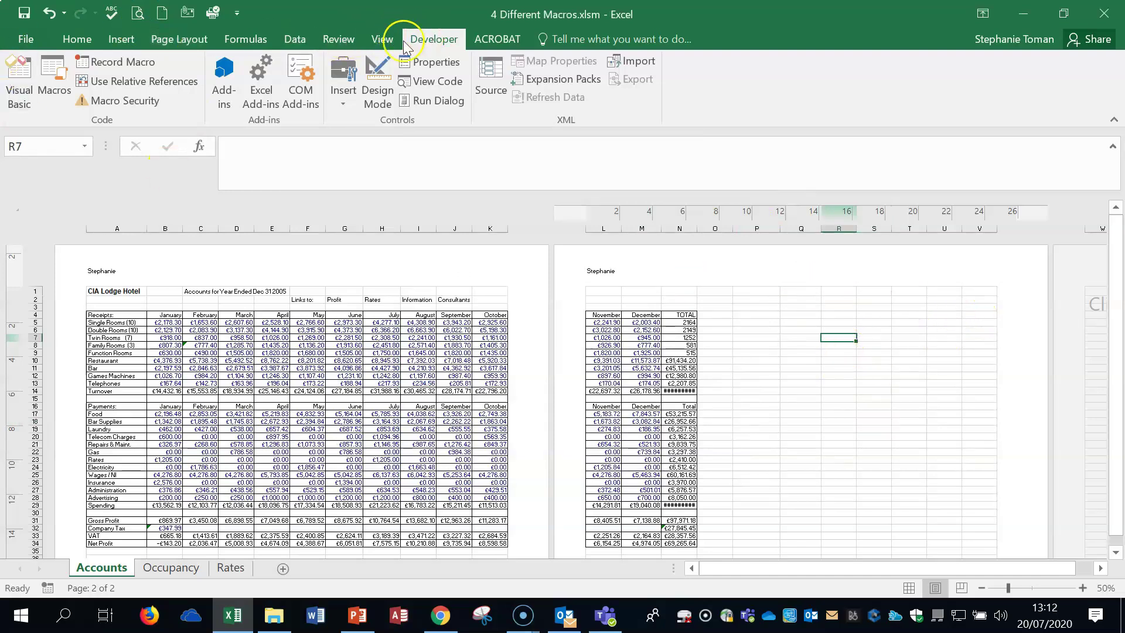
{"action": "left_click", "coordinate": [94, 65]}
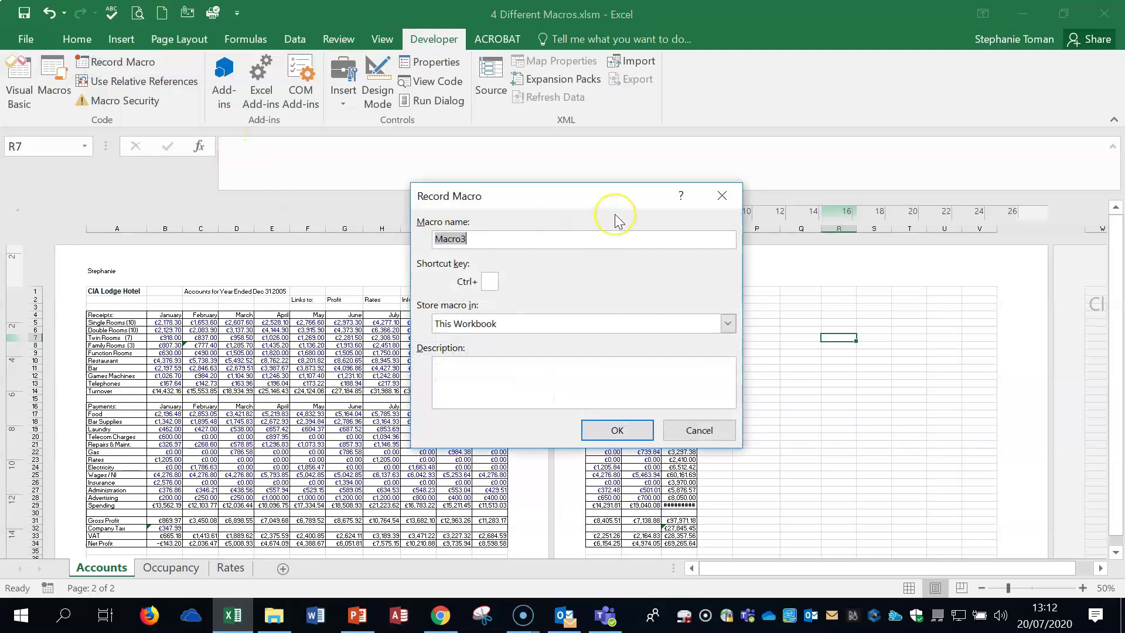
{"action": "type", "text": "To_fit"}
{"action": "left_click", "coordinate": [620, 430]}
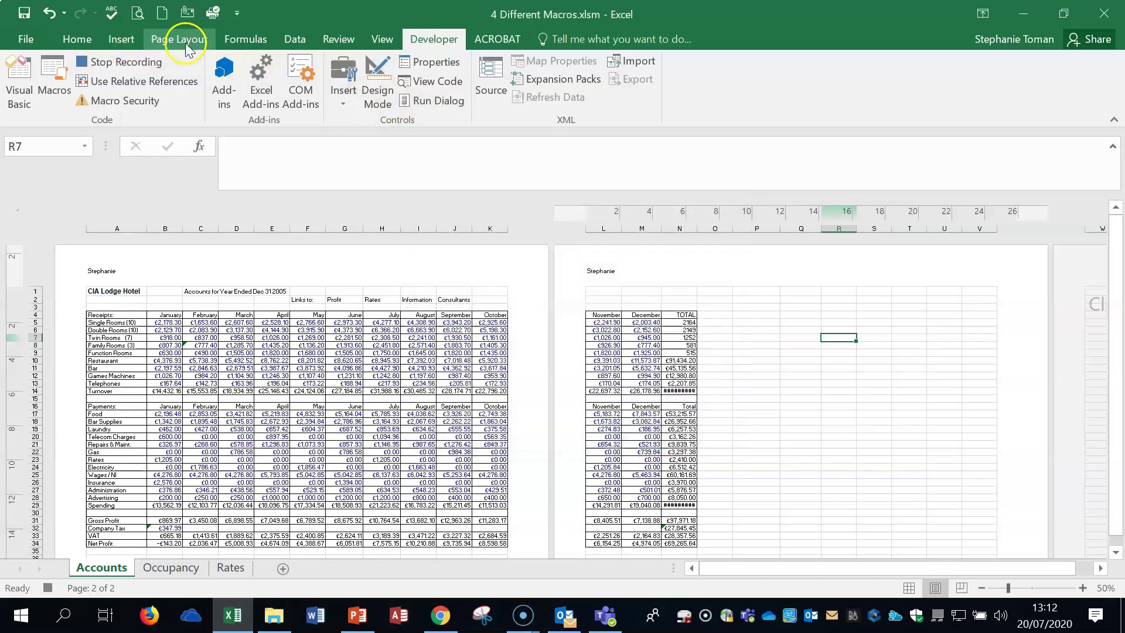
- Fit the sheet's width to 1 page (79% scale), then stop the To_fit recording
{"action": "left_click", "coordinate": [184, 41]}
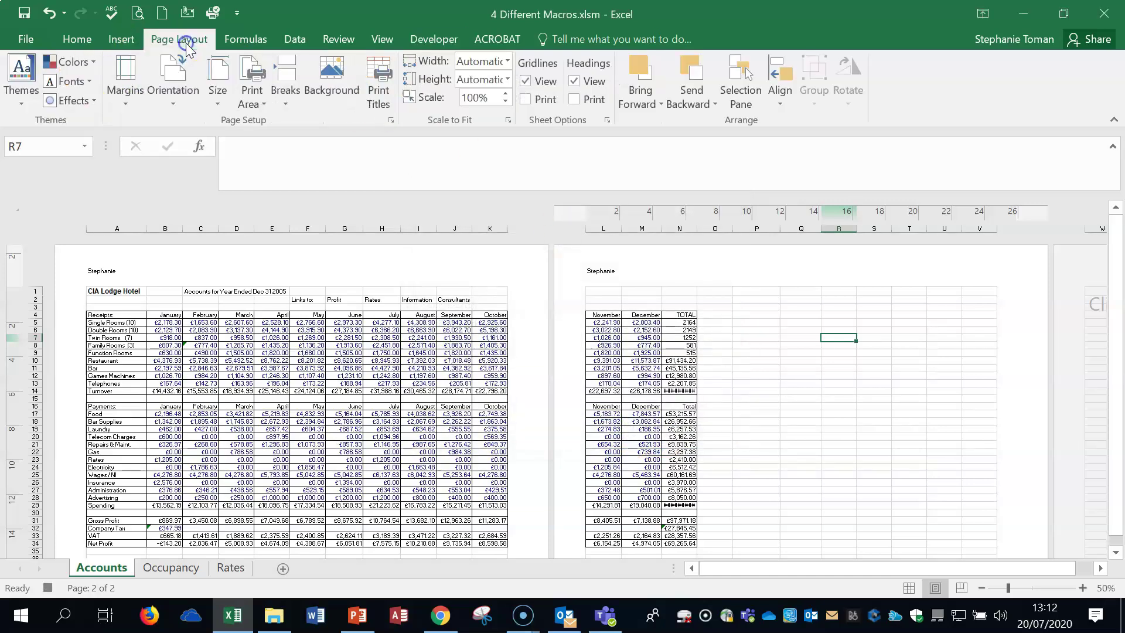
{"action": "left_click", "coordinate": [508, 61]}
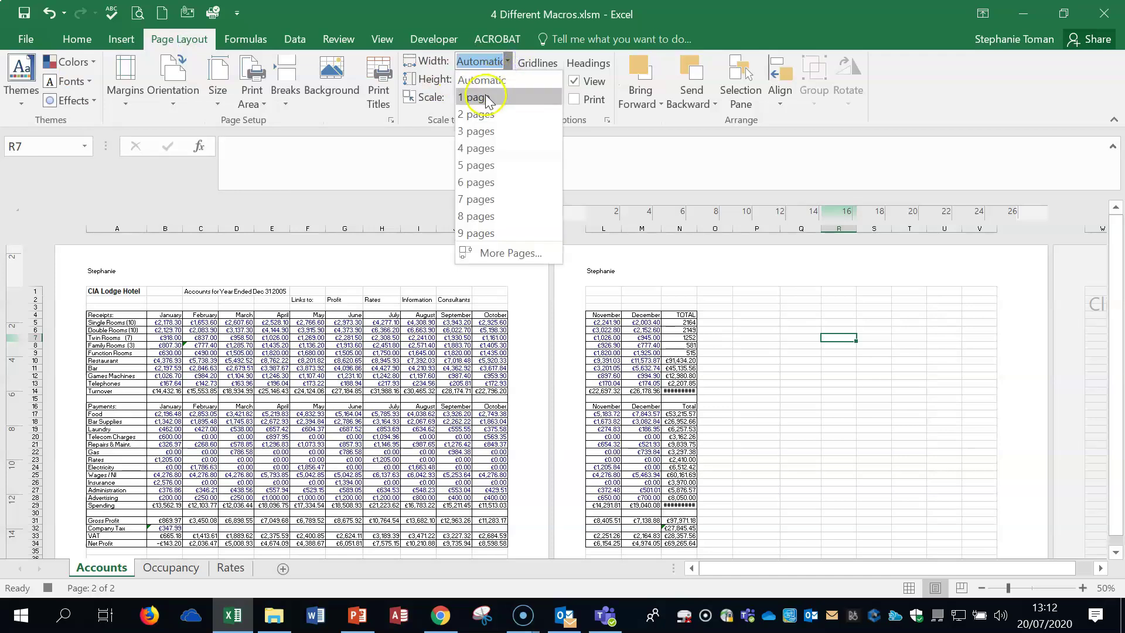
{"action": "left_click", "coordinate": [484, 95]}
{"action": "left_click", "coordinate": [873, 350]}
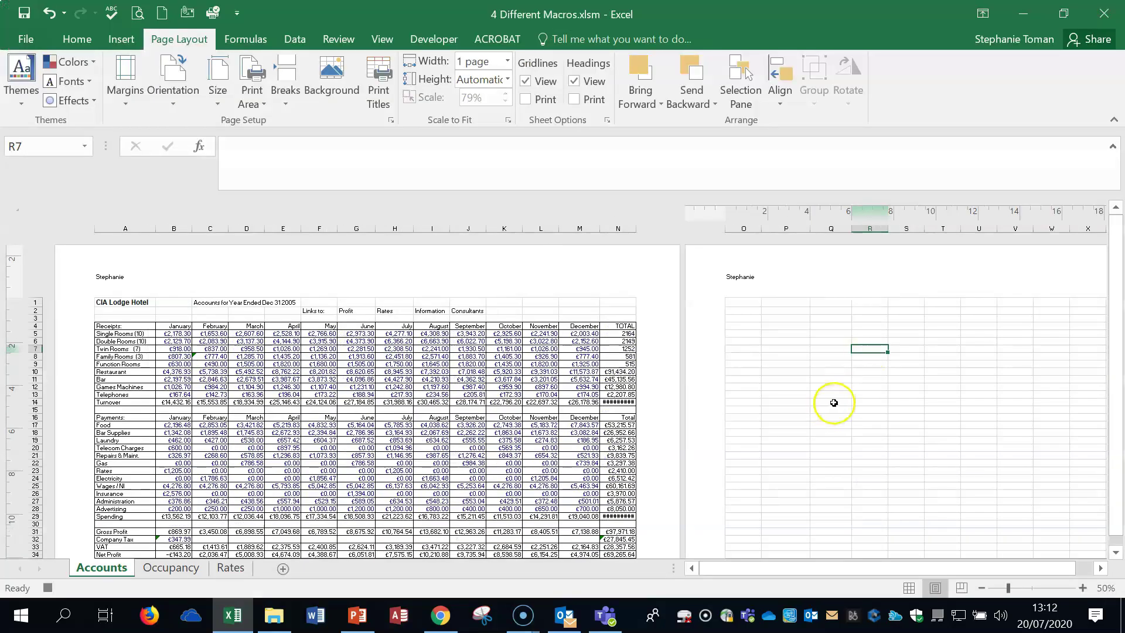
{"action": "scroll", "coordinate": [834, 402], "scroll_direction": "down", "scroll_amount": 3}
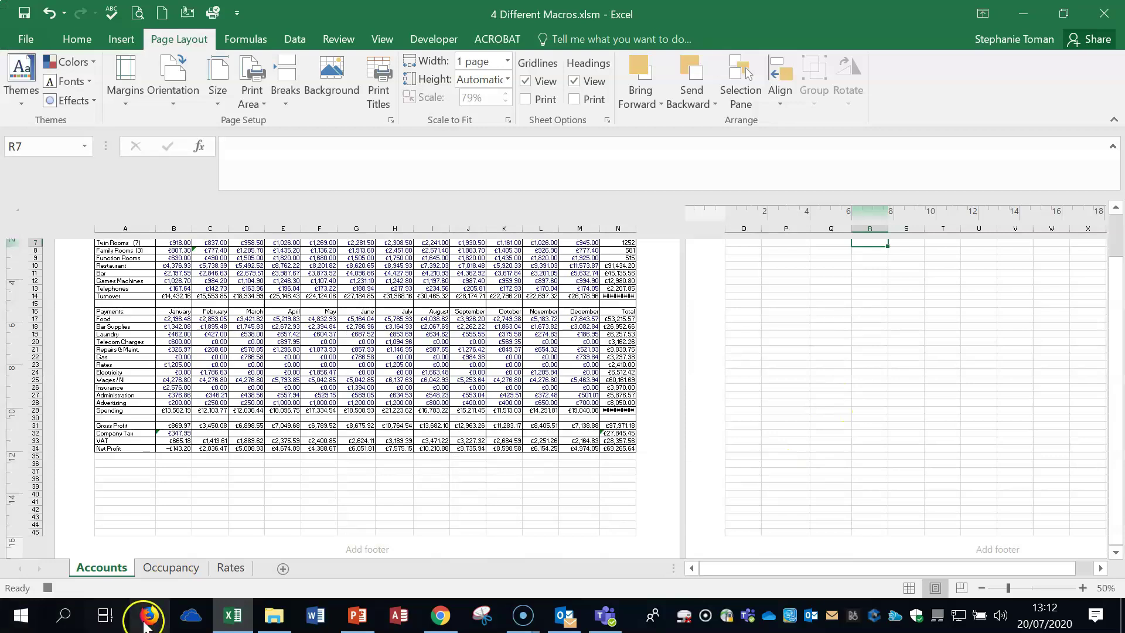
{"action": "left_click", "coordinate": [47, 588]}
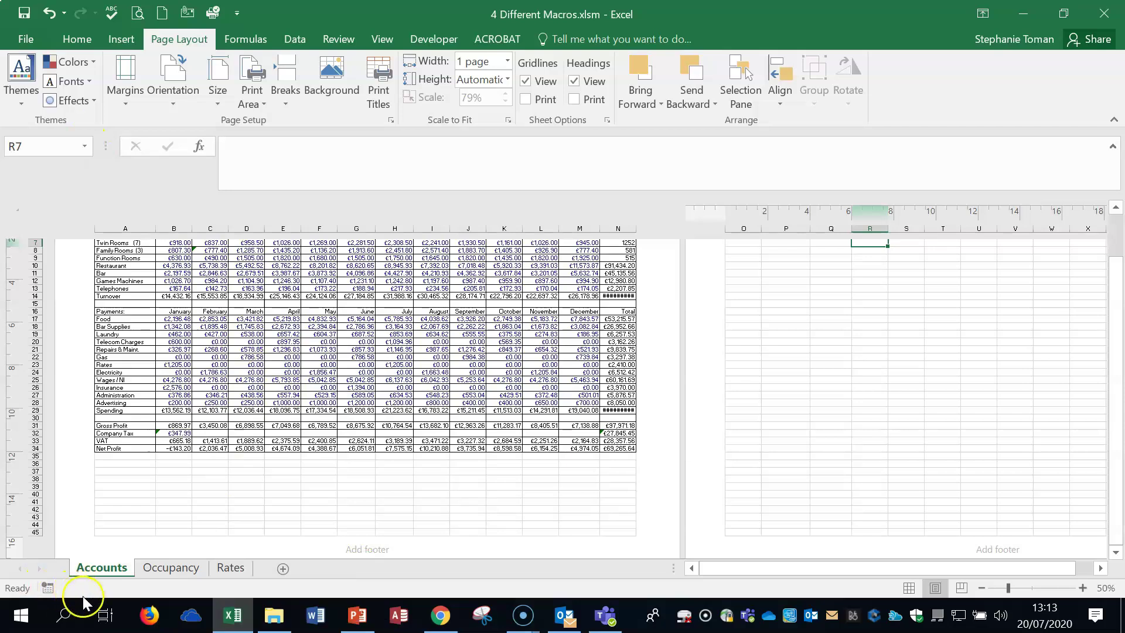
- Check in Save As that the file type is Excel Macro-Enabled Workbook, then cancel
{"action": "left_click", "coordinate": [26, 39]}
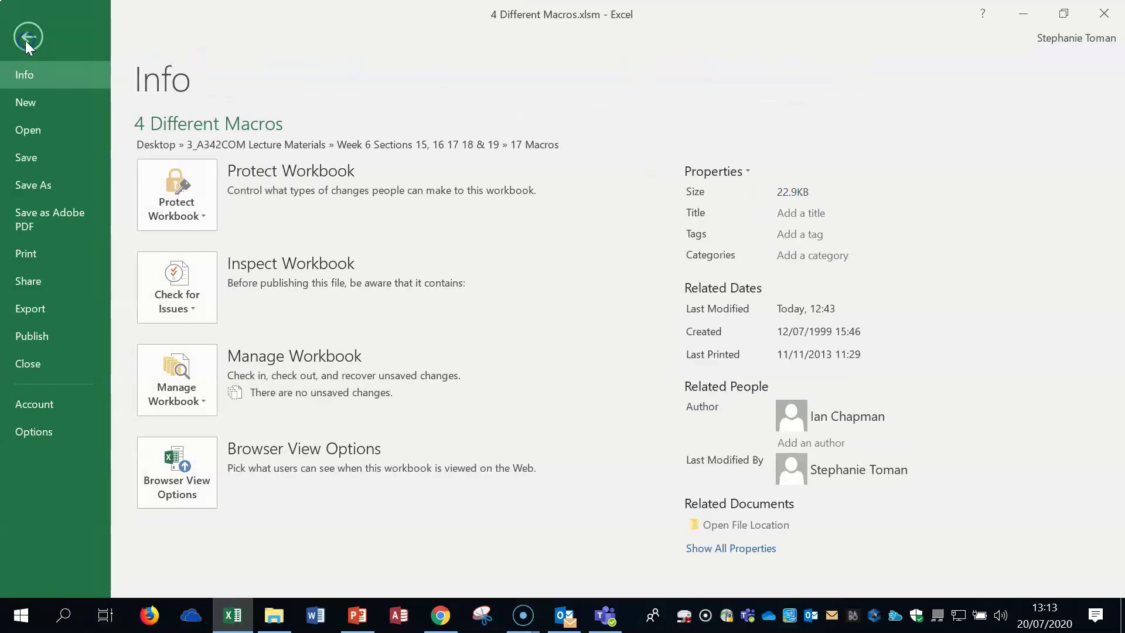
{"action": "left_click", "coordinate": [47, 187]}
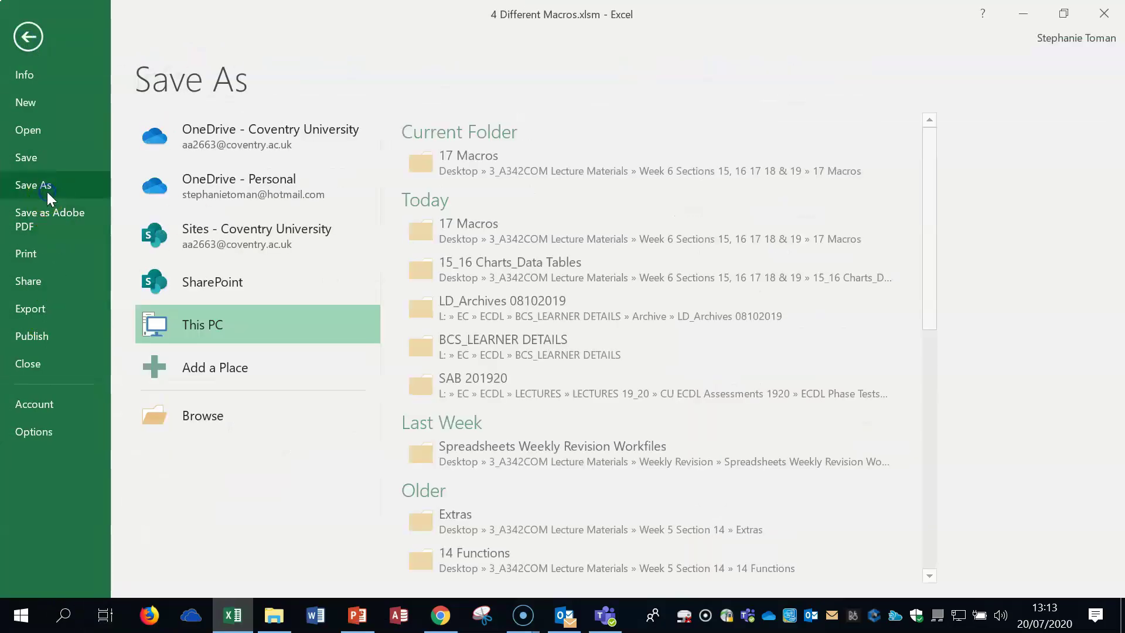
{"action": "left_click", "coordinate": [744, 161]}
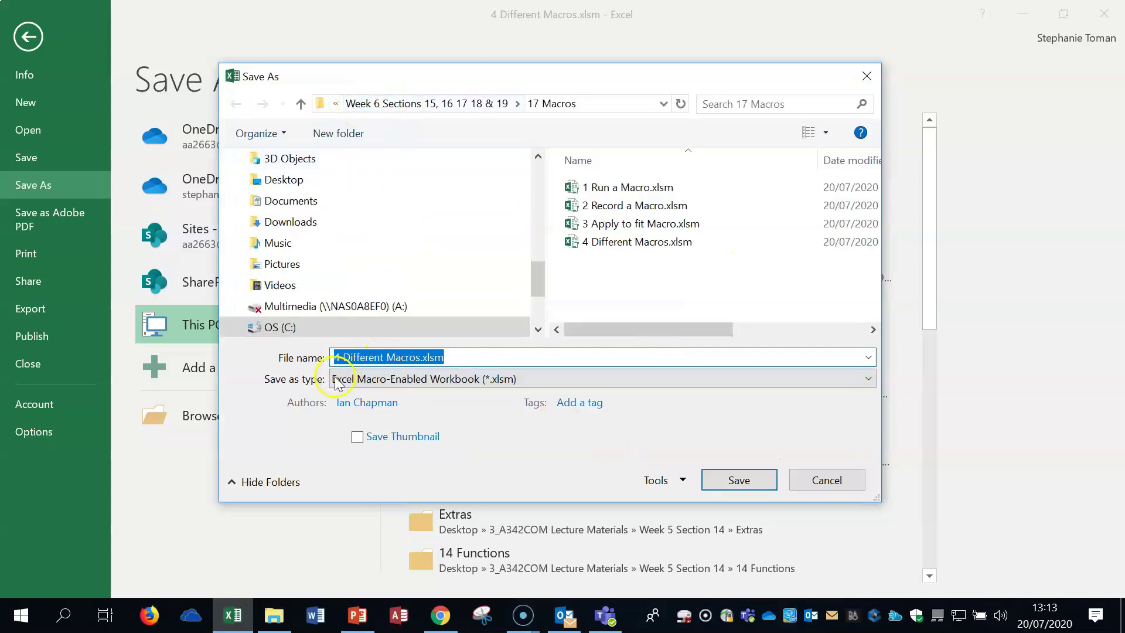
{"action": "left_click", "coordinate": [550, 382]}
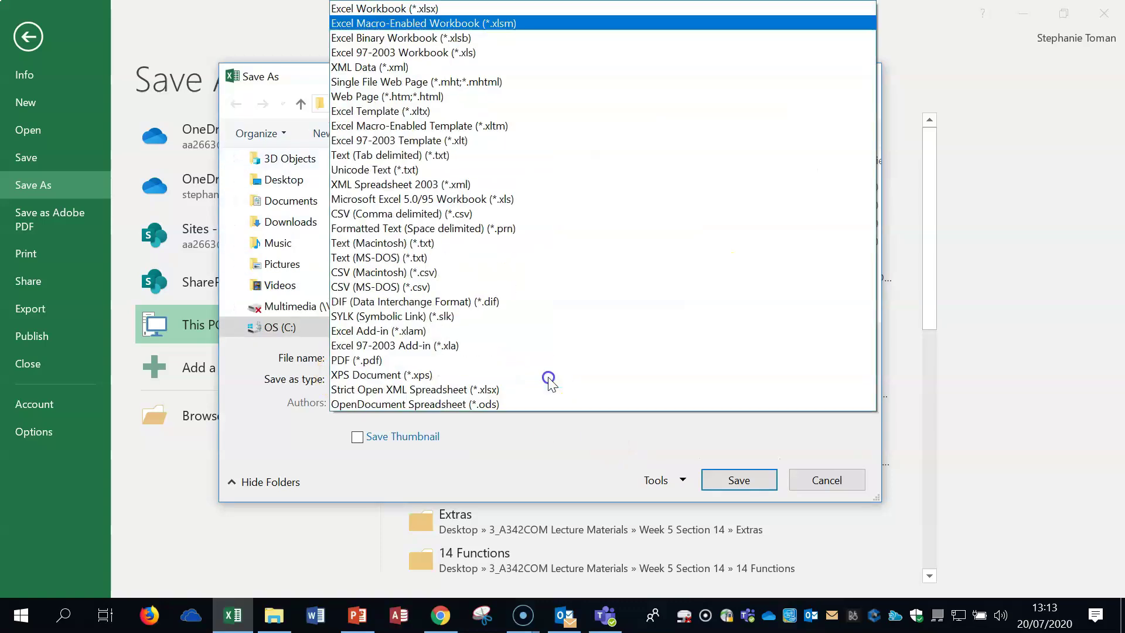
{"action": "left_click", "coordinate": [429, 25]}
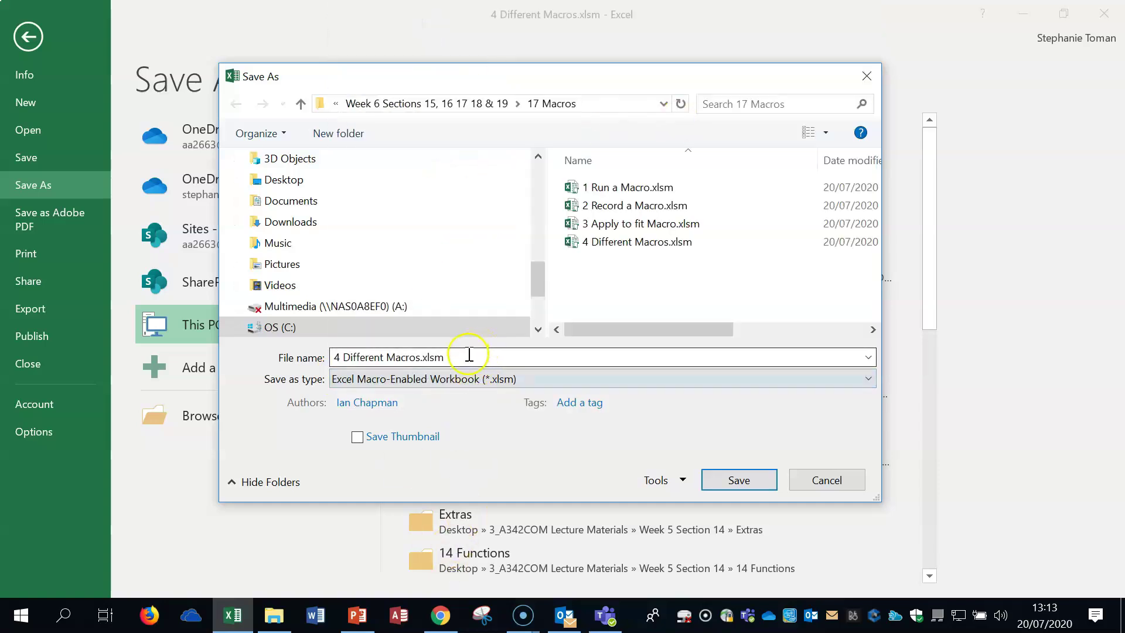
{"action": "left_click", "coordinate": [821, 484]}
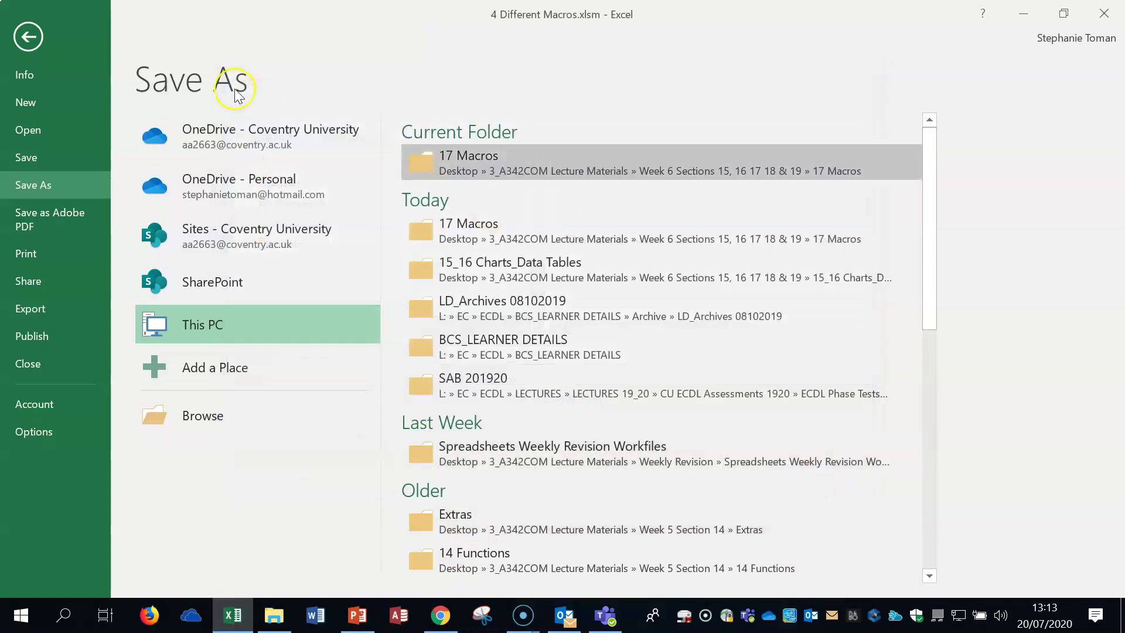
{"action": "left_click", "coordinate": [28, 36]}
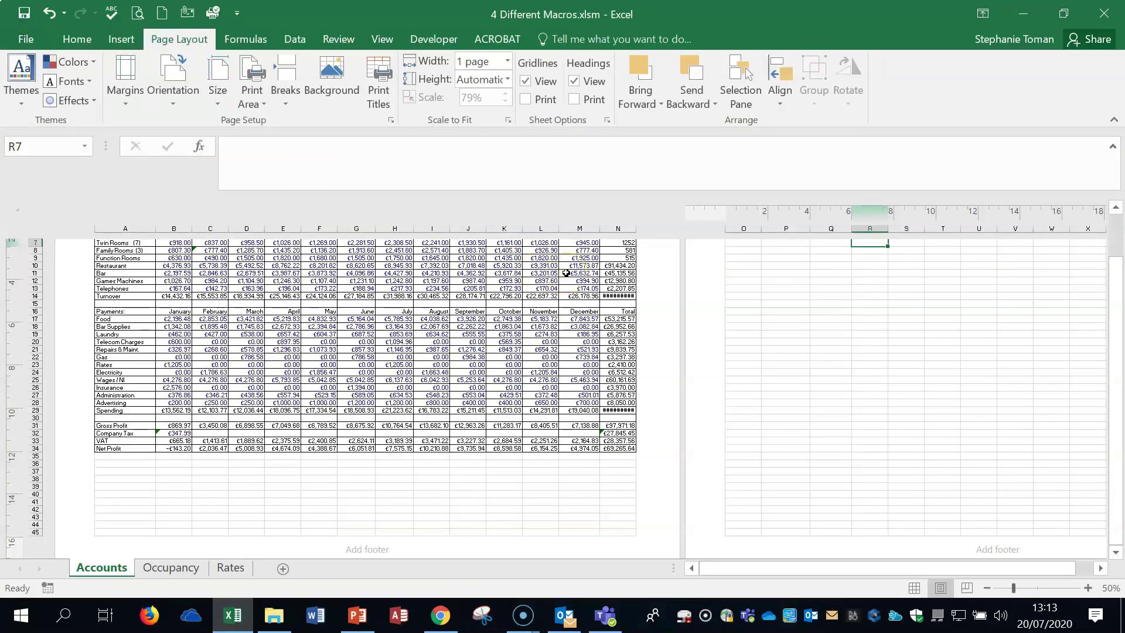
- Review the macro list showing border, Name and To_fit, then close it without running any
{"action": "left_click", "coordinate": [490, 465]}
{"action": "scroll", "coordinate": [489, 474], "scroll_direction": "up", "scroll_amount": 5}
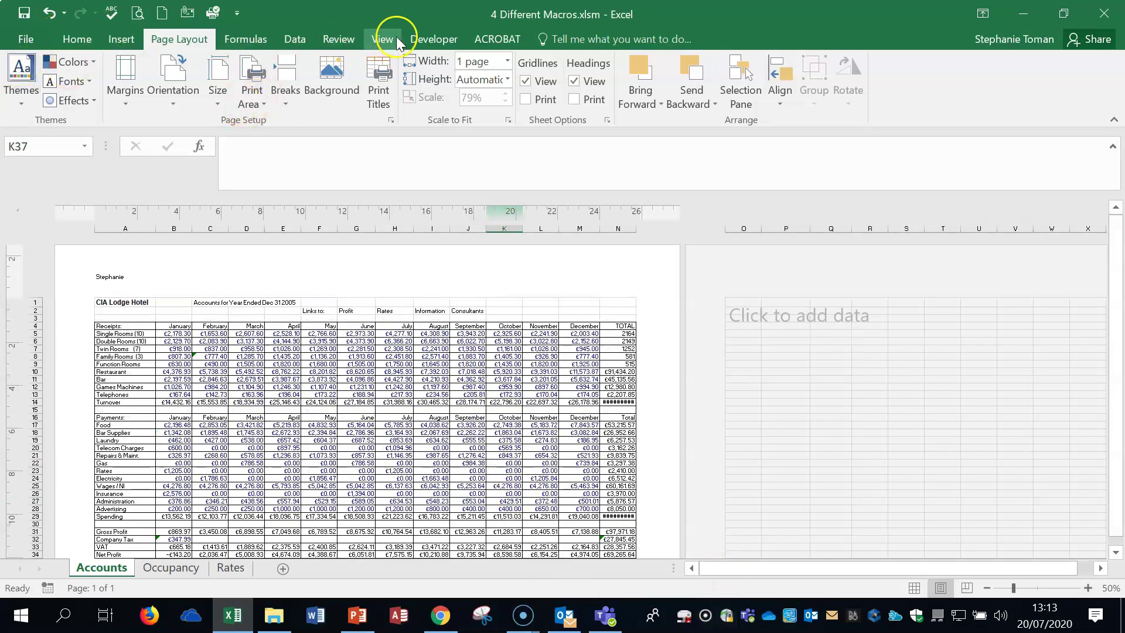
{"action": "left_click", "coordinate": [437, 40]}
{"action": "left_click", "coordinate": [54, 81]}
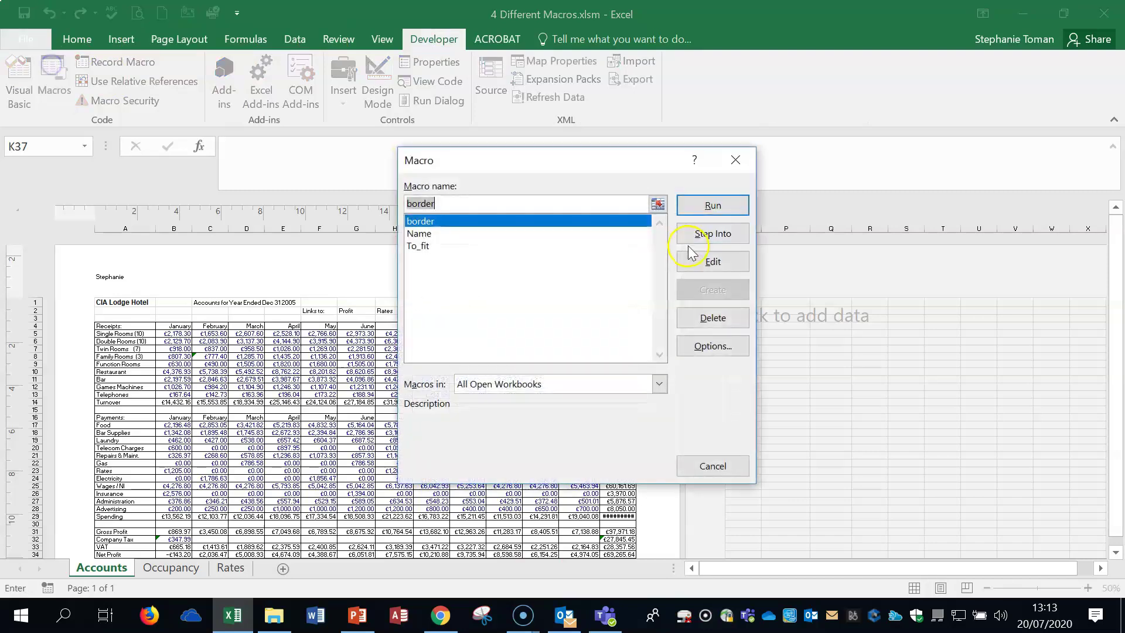
{"action": "left_click", "coordinate": [437, 235]}
{"action": "left_click", "coordinate": [432, 245]}
{"action": "left_click", "coordinate": [501, 236]}
{"action": "left_click", "coordinate": [735, 160]}
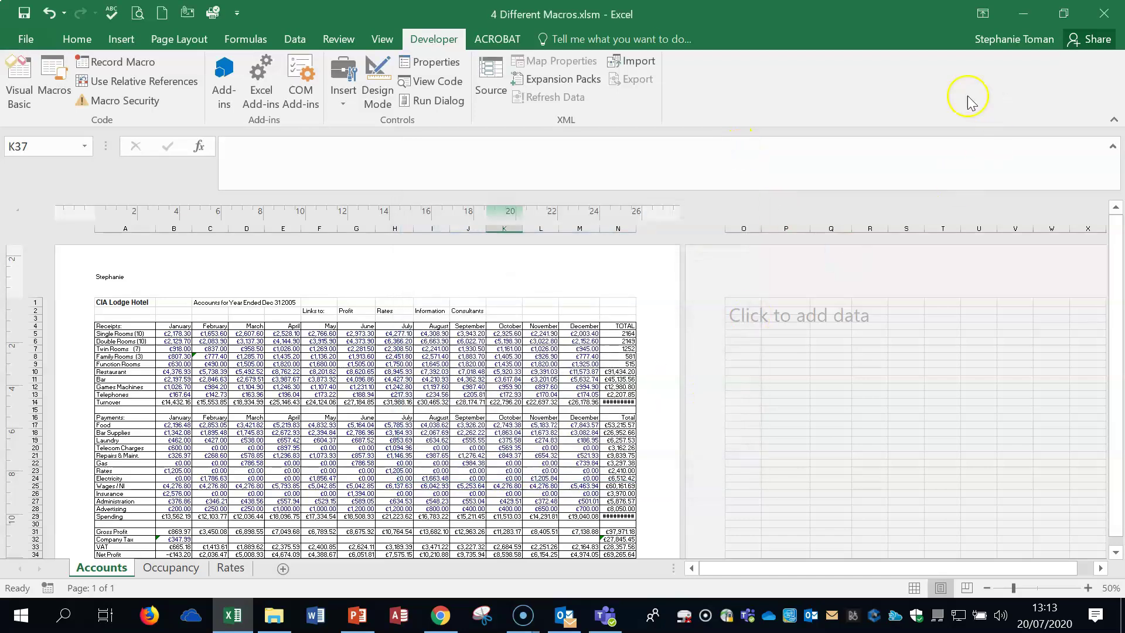
- Minimize Excel and open 3 Apply to fit Macro.xlsm from the 17 Macros folder
{"action": "left_click", "coordinate": [1021, 14]}
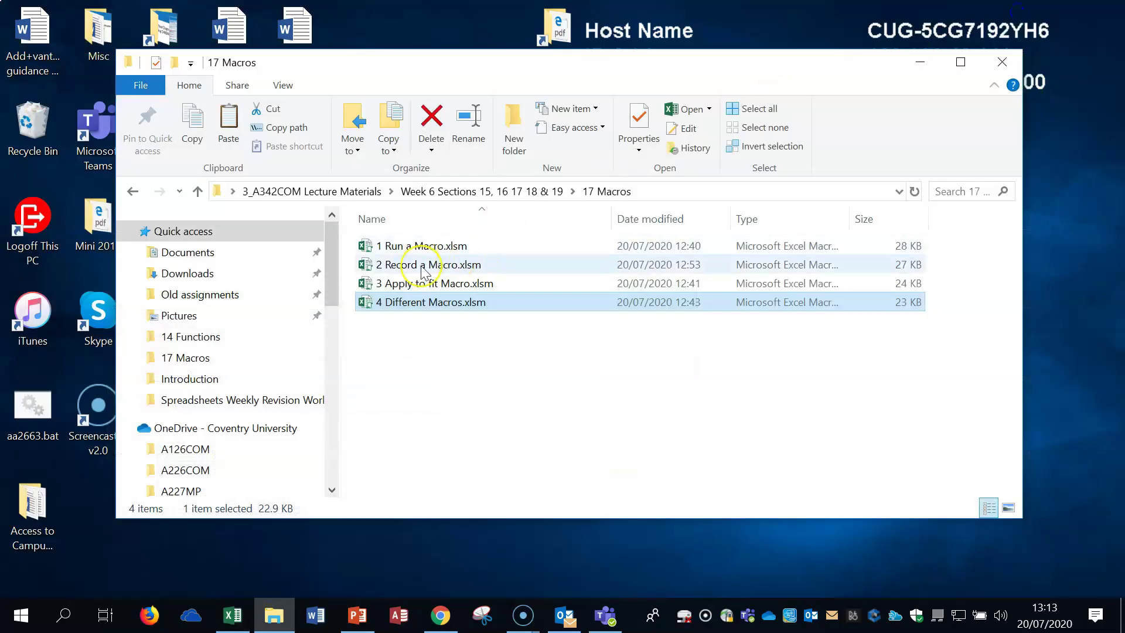
{"action": "double_click", "coordinate": [408, 285]}
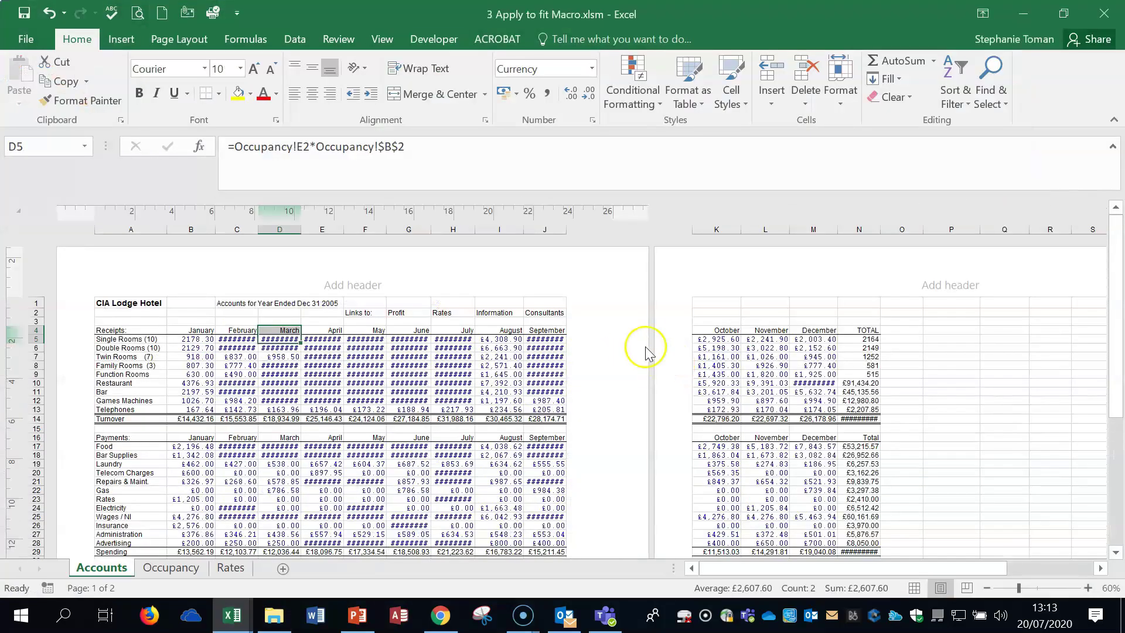
- Run the border macro on the Accounts sheet
{"action": "left_click", "coordinate": [436, 40]}
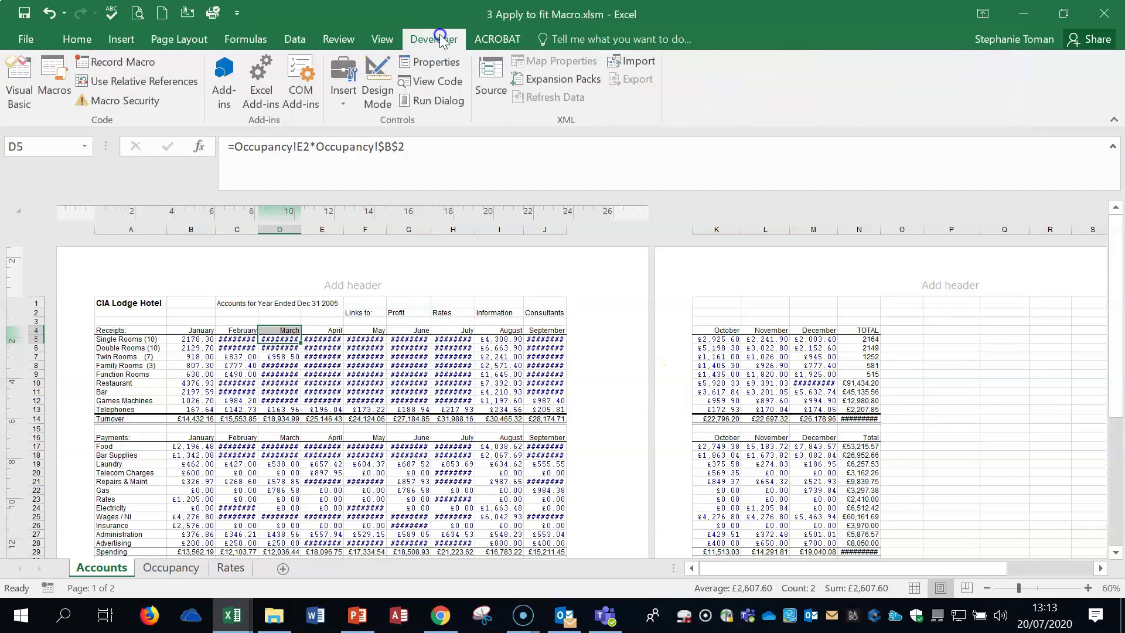
{"action": "left_click", "coordinate": [50, 79]}
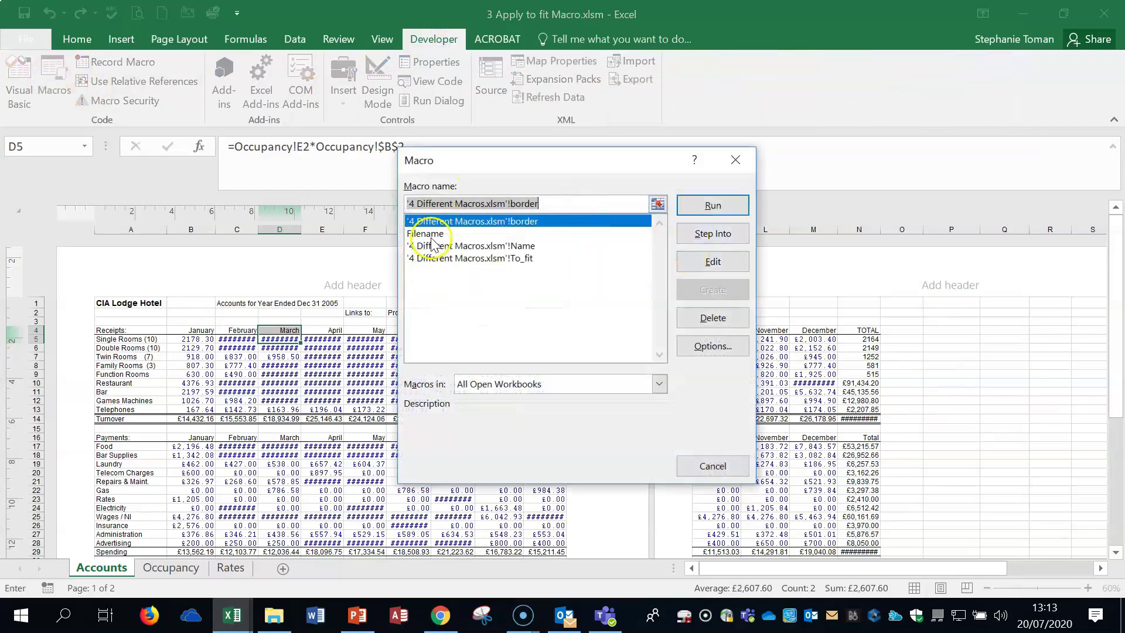
{"action": "left_click", "coordinate": [610, 201]}
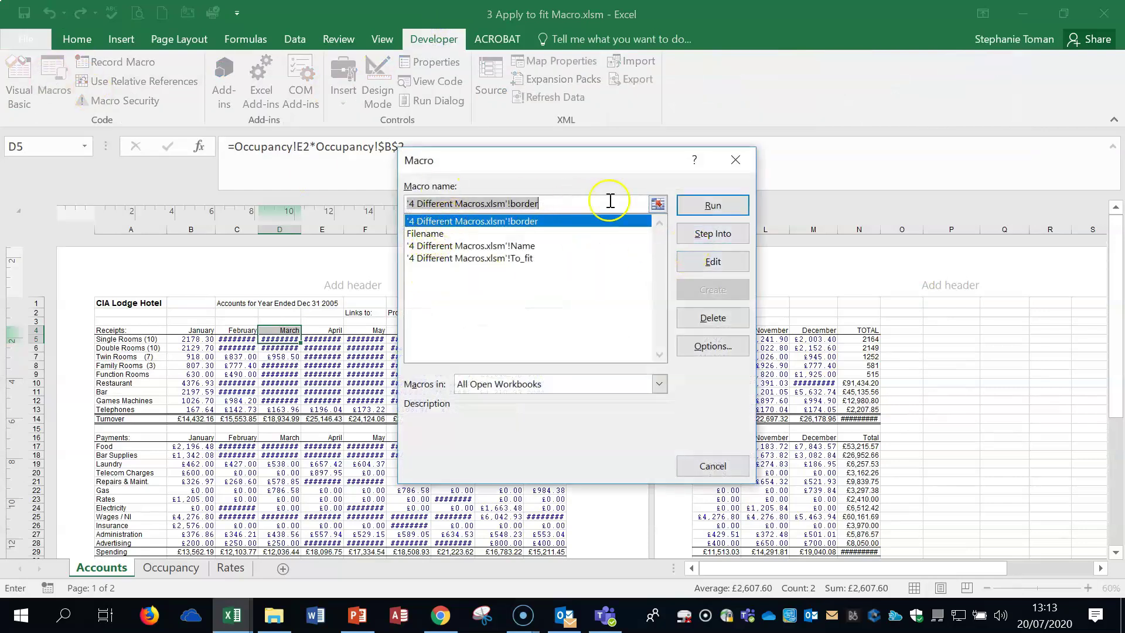
{"action": "left_click", "coordinate": [718, 207]}
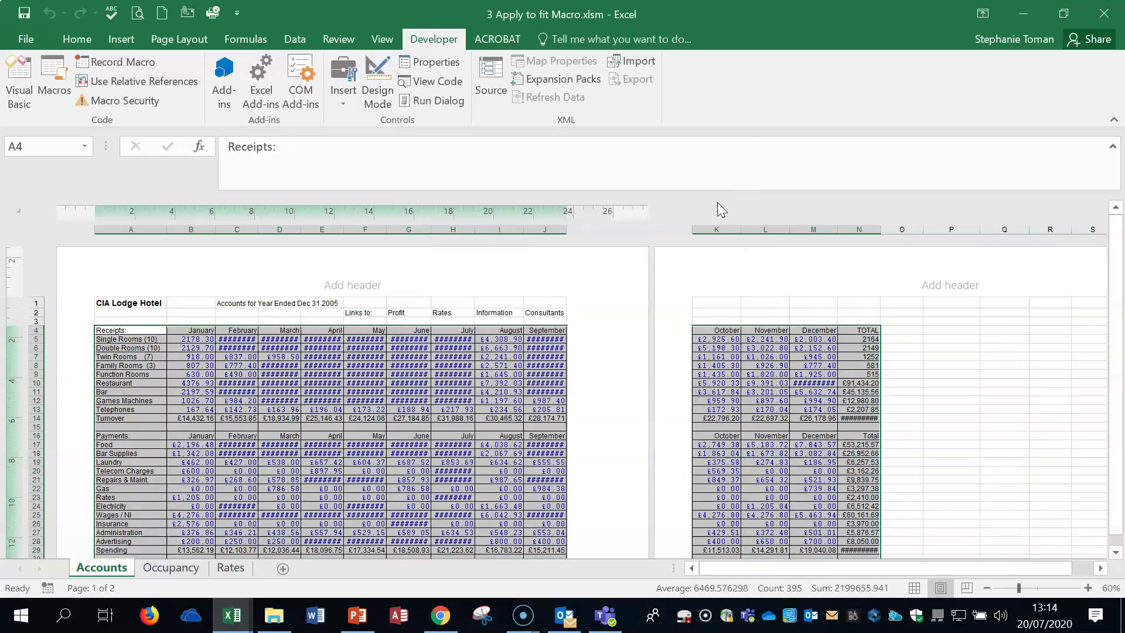
- Run the Name macro to add the header
{"action": "left_click", "coordinate": [58, 88]}
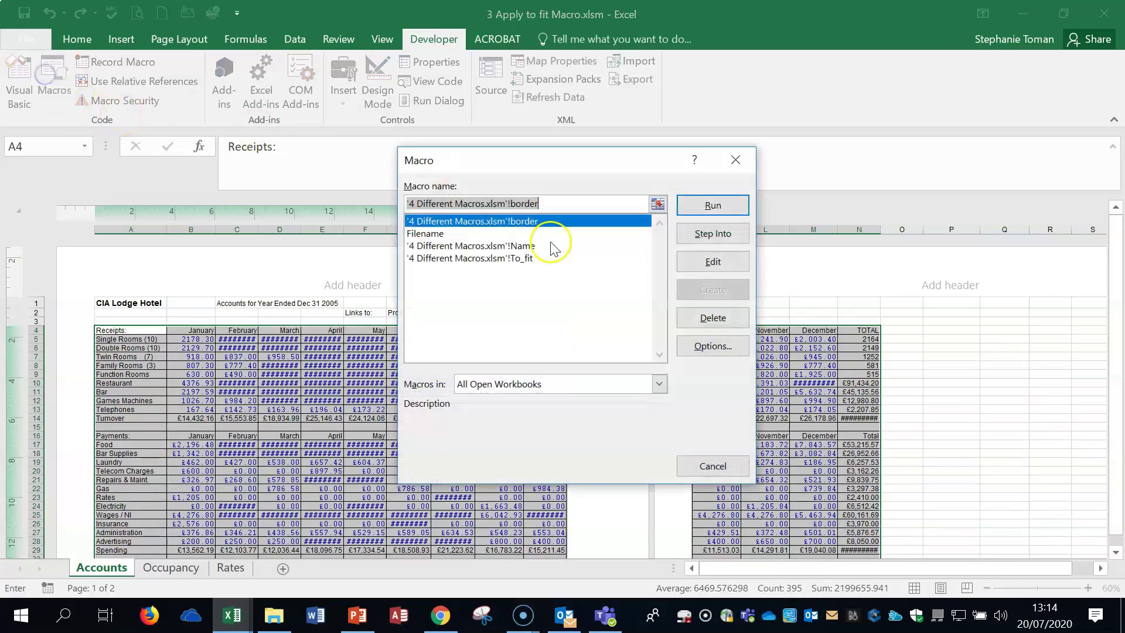
{"action": "left_click", "coordinate": [436, 246]}
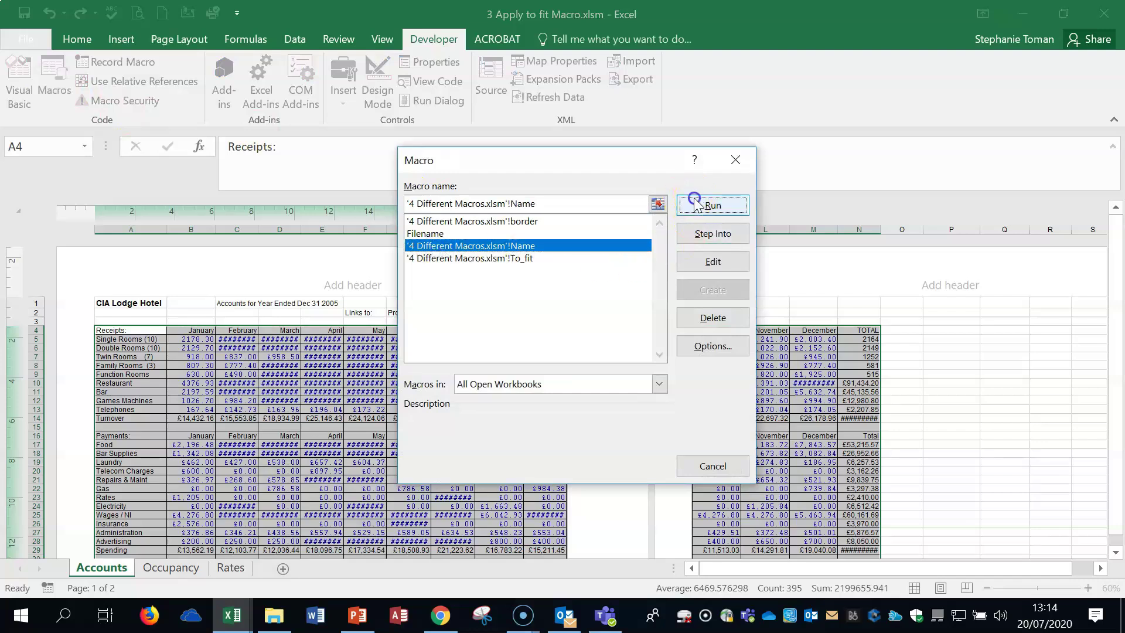
{"action": "left_click", "coordinate": [712, 205]}
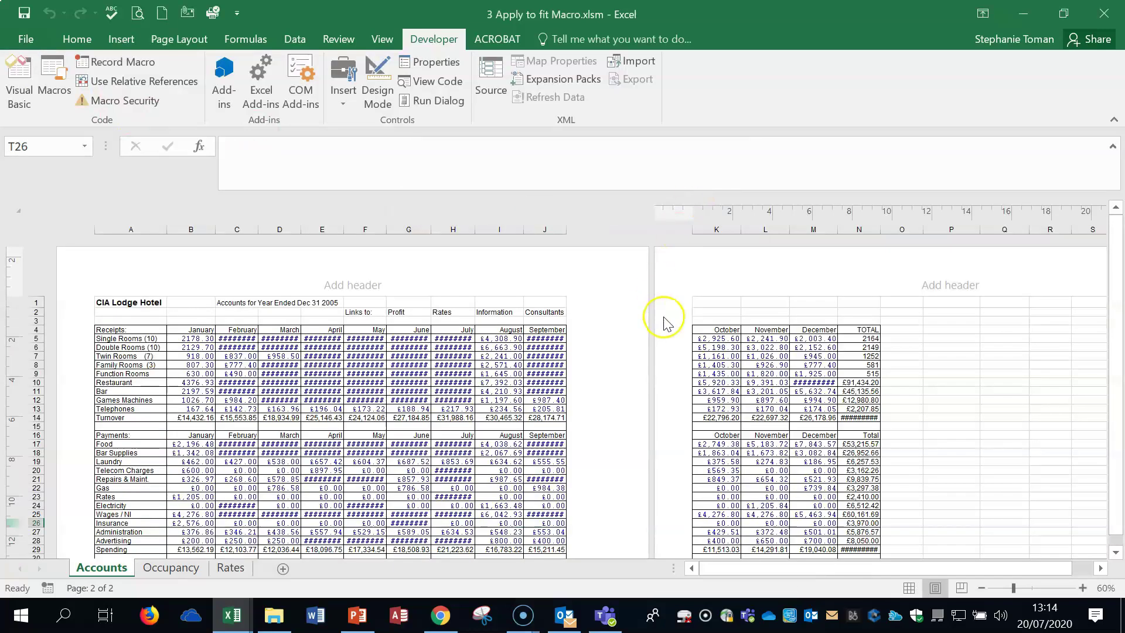
{"action": "scroll", "coordinate": [667, 307], "scroll_direction": "down", "scroll_amount": 2}
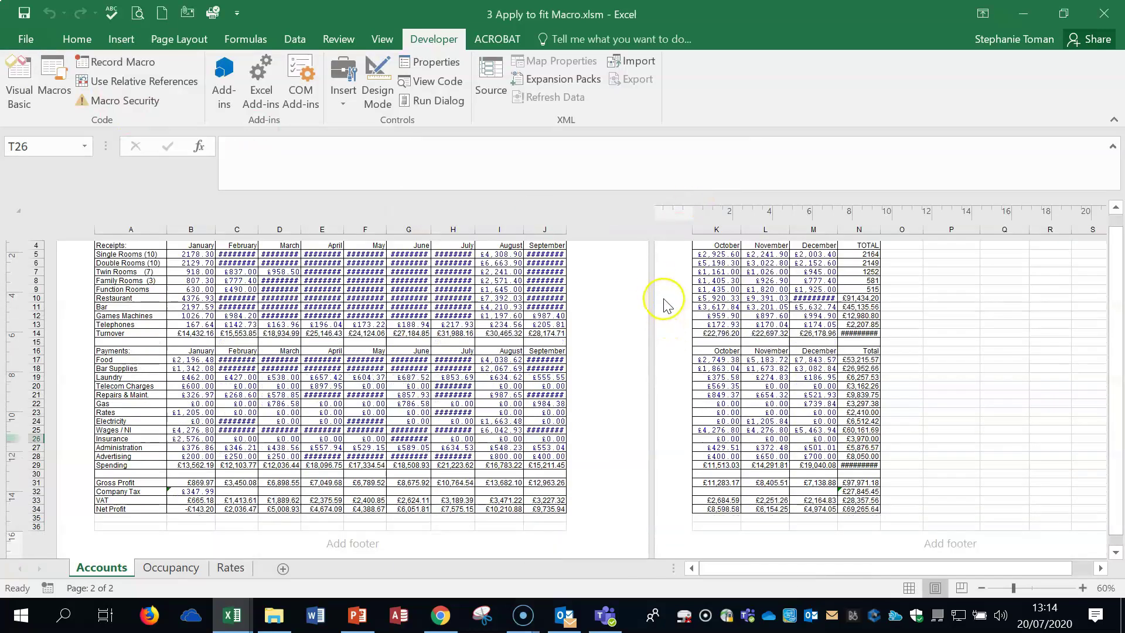
{"action": "scroll", "coordinate": [667, 306], "scroll_direction": "up", "scroll_amount": 2}
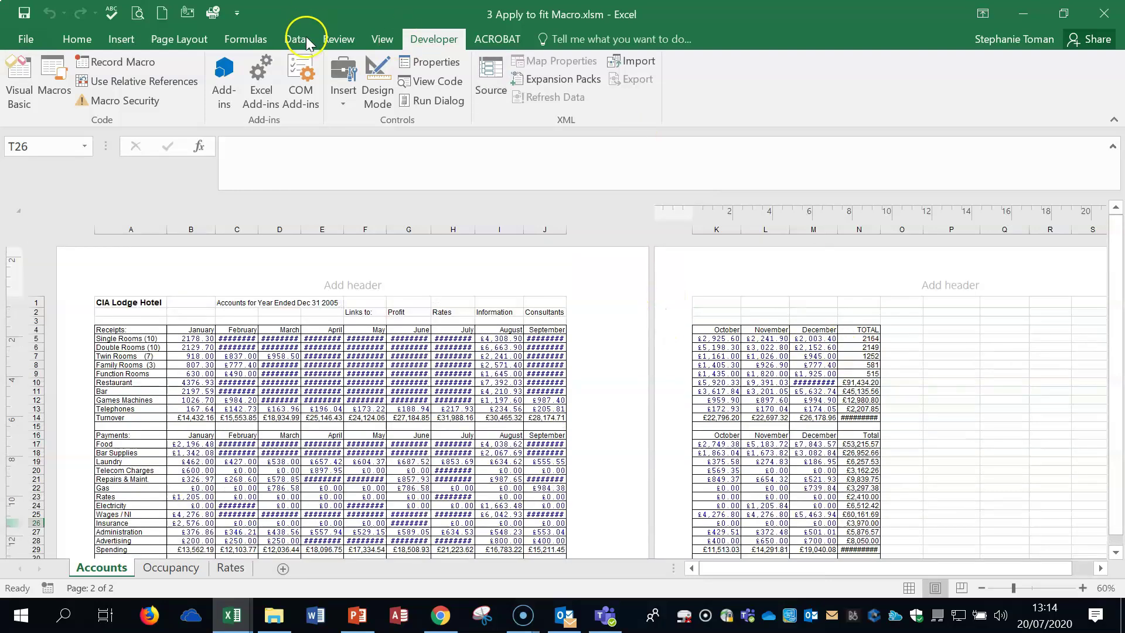
- Run the To_fit macro so the sheet fits one page wide
{"action": "left_click", "coordinate": [49, 73]}
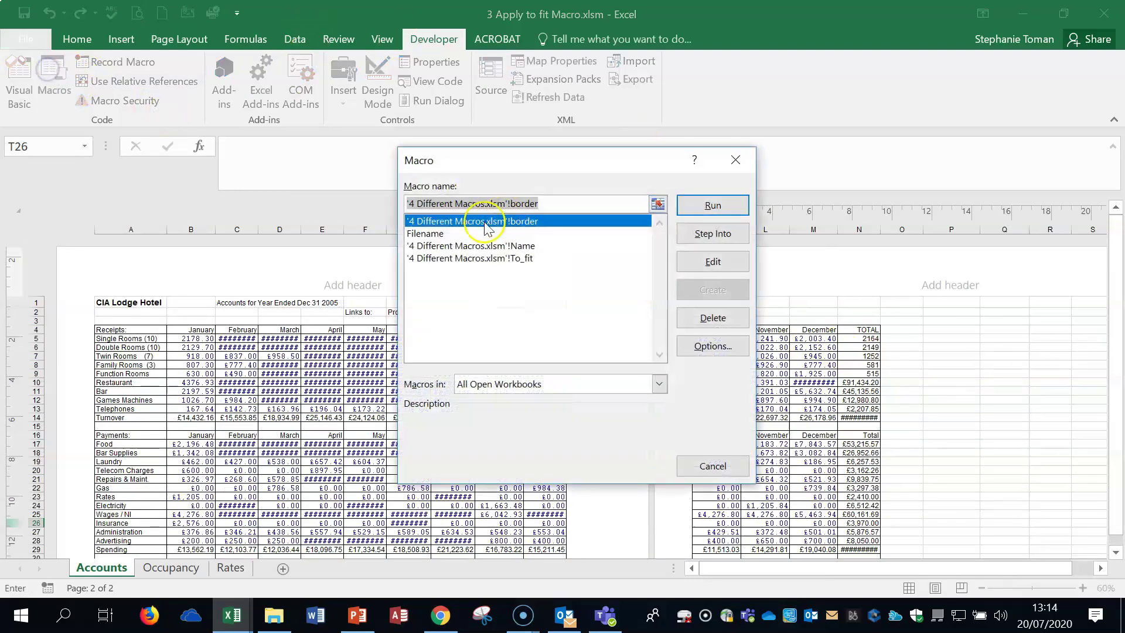
{"action": "left_click", "coordinate": [475, 259]}
{"action": "left_click", "coordinate": [713, 205]}
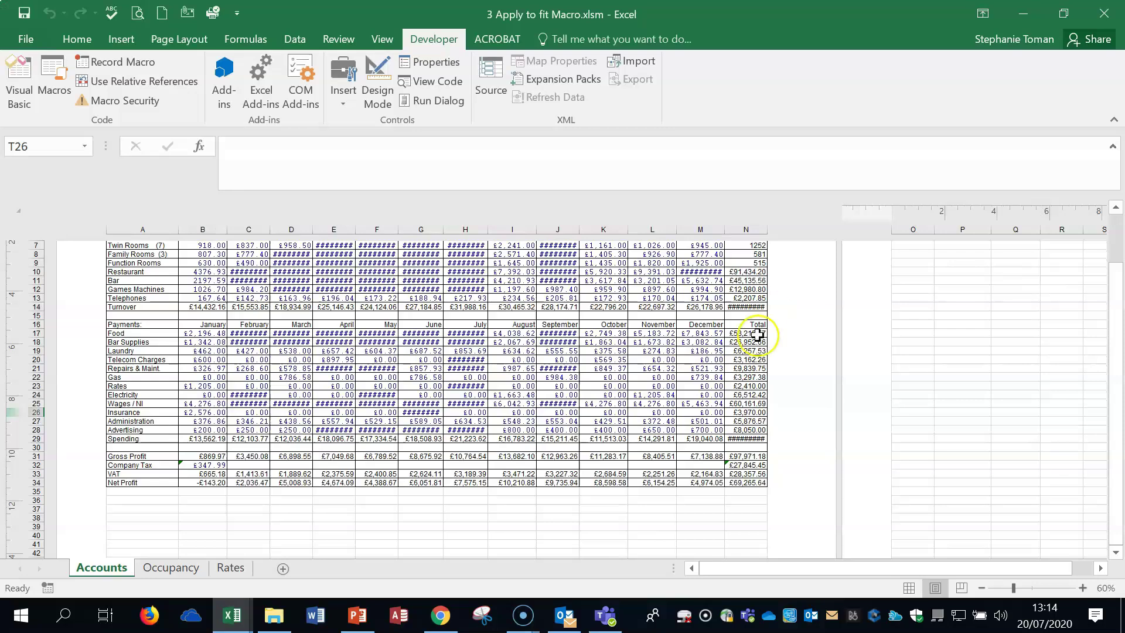
- Step into the '4 Different Macros.xlsm'!Name macro from the Macros list
{"action": "scroll", "coordinate": [758, 334], "scroll_direction": "up", "scroll_amount": 5}
{"action": "left_click", "coordinate": [53, 93]}
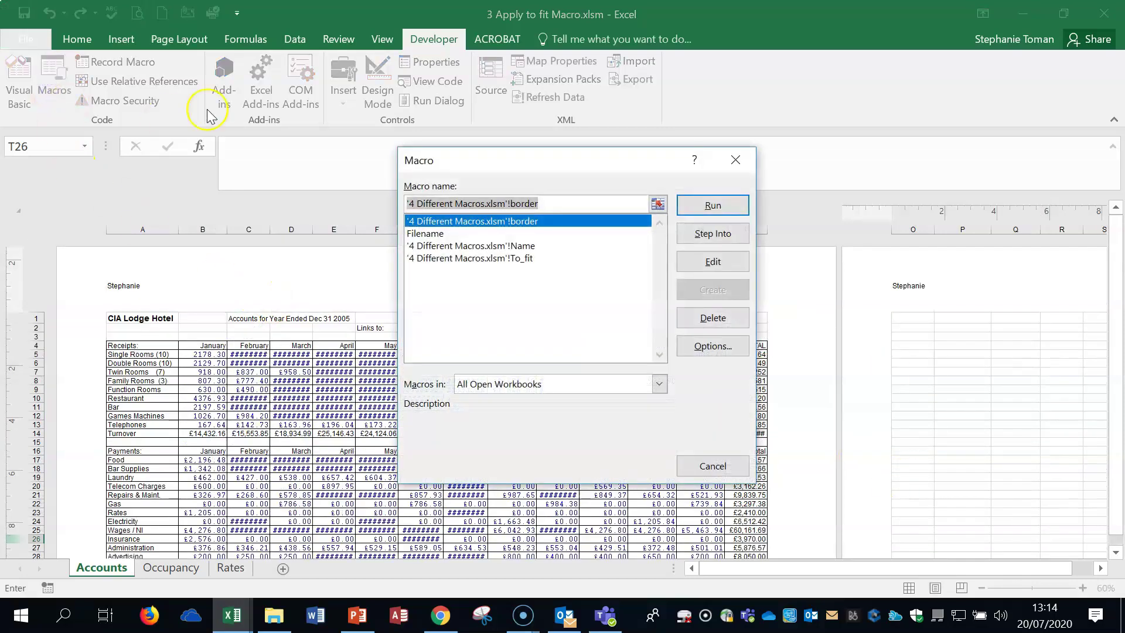
{"action": "left_click", "coordinate": [507, 246]}
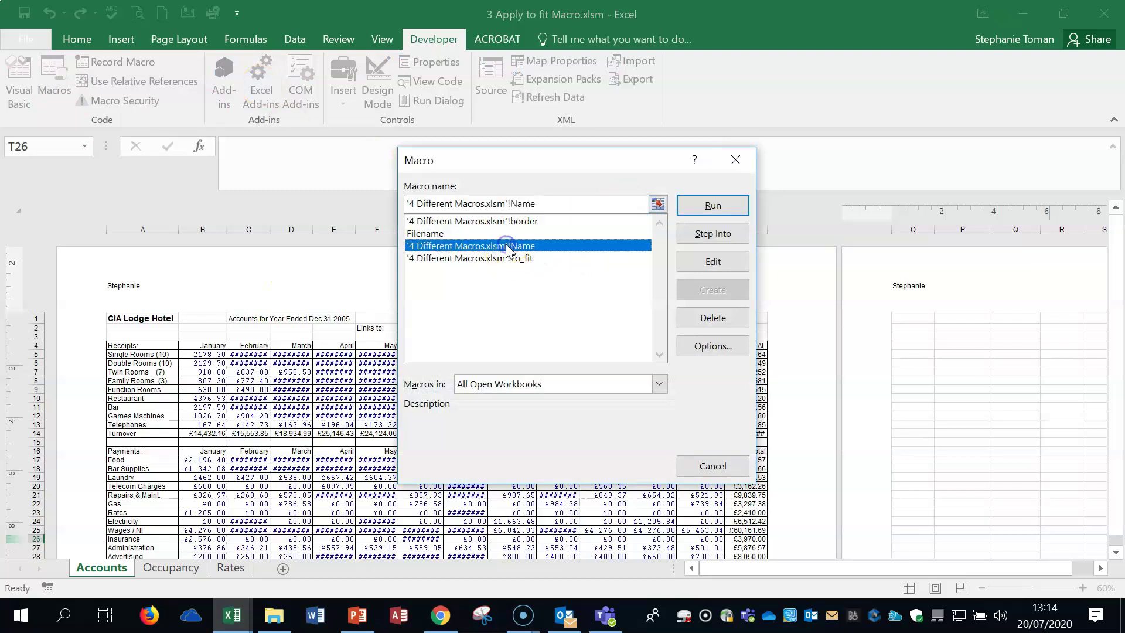
{"action": "left_click", "coordinate": [713, 234]}
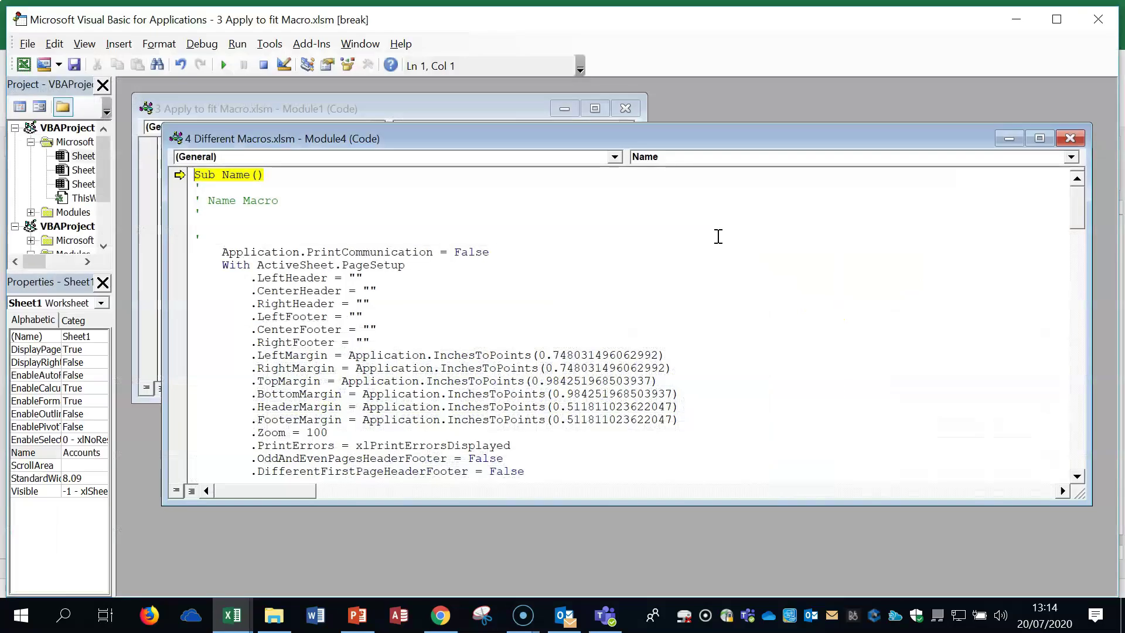
- Review the Name, border and To_fit subs in Module4, then close the VBA editor
{"action": "left_click", "coordinate": [851, 323]}
{"action": "scroll", "coordinate": [850, 317], "scroll_direction": "down", "scroll_amount": 10}
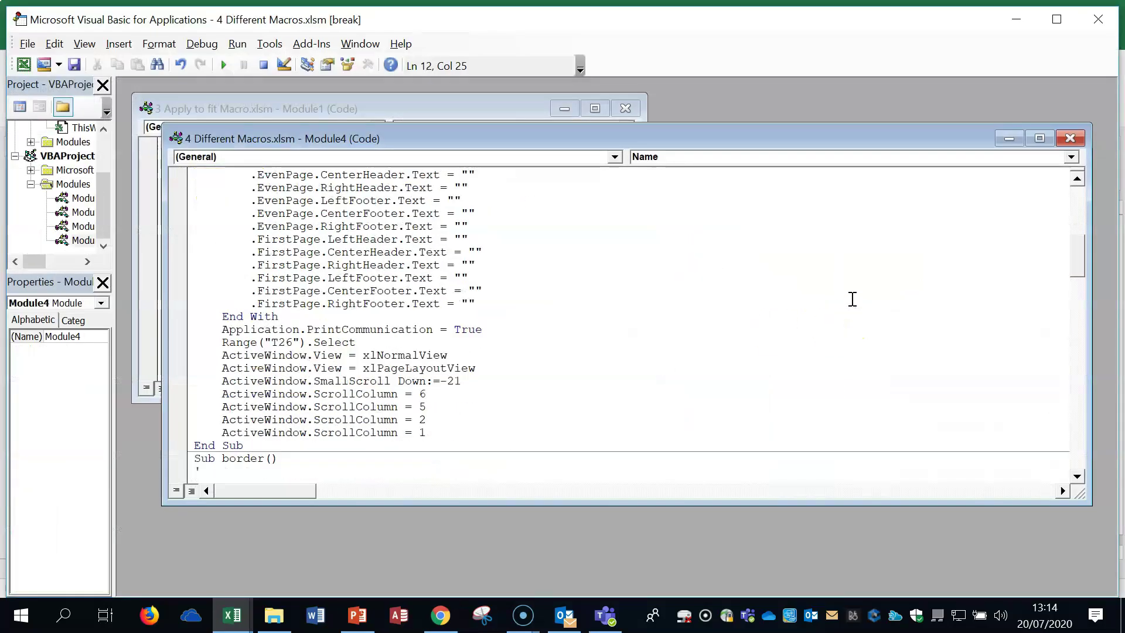
{"action": "scroll", "coordinate": [855, 305], "scroll_direction": "down", "scroll_amount": 10}
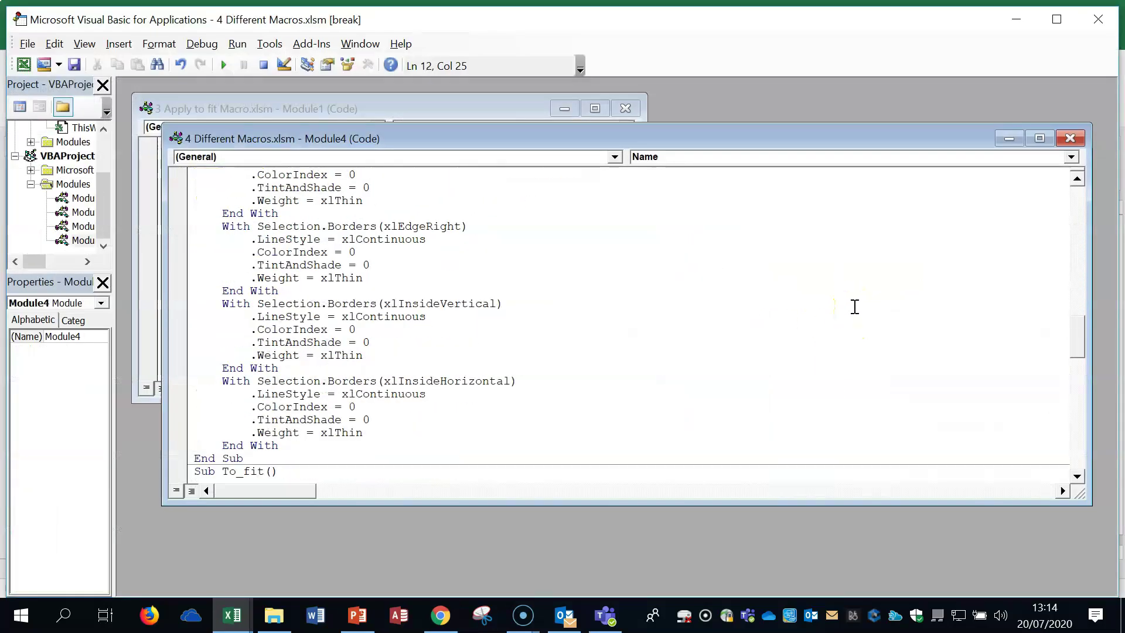
{"action": "scroll", "coordinate": [855, 307], "scroll_direction": "up", "scroll_amount": 10}
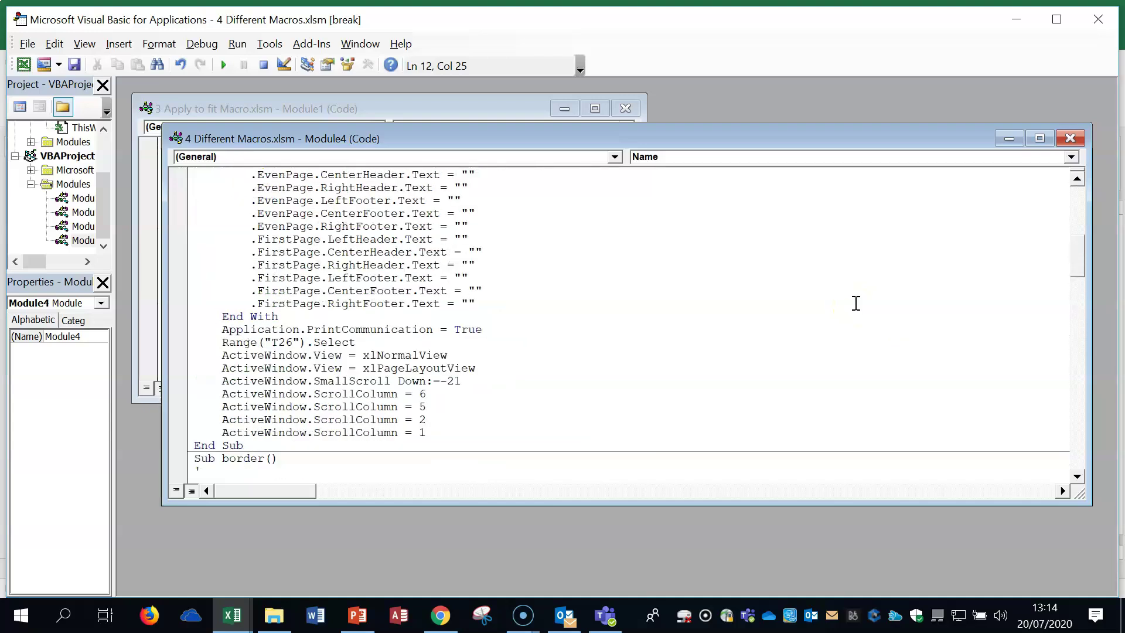
{"action": "scroll", "coordinate": [856, 303], "scroll_direction": "up", "scroll_amount": 4}
{"action": "scroll", "coordinate": [855, 303], "scroll_direction": "up", "scroll_amount": 5}
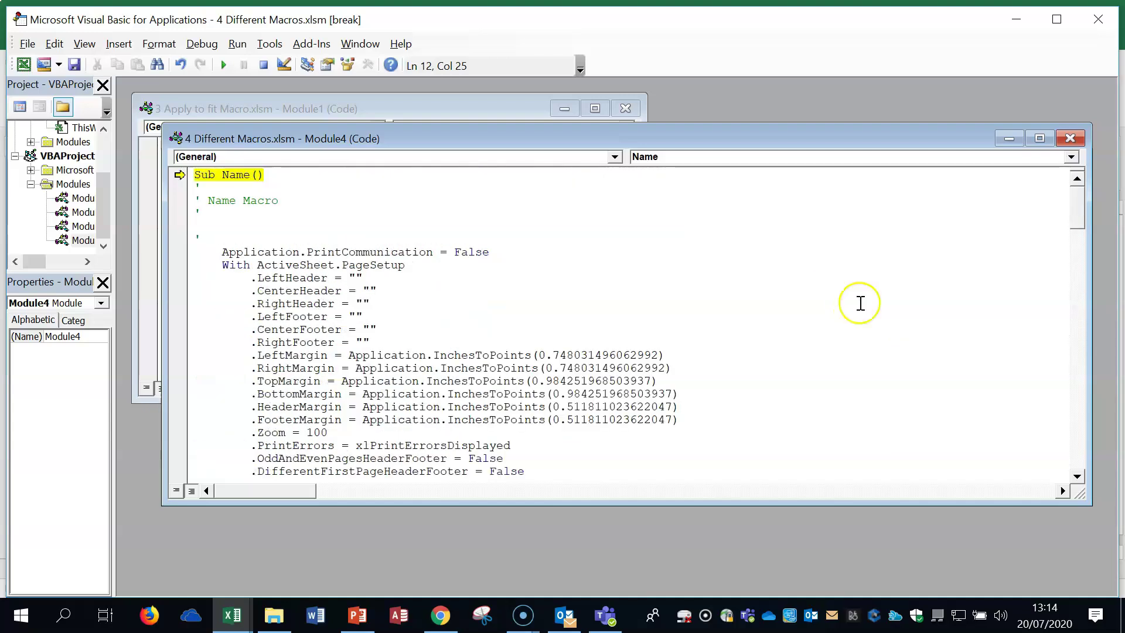
{"action": "left_click", "coordinate": [268, 175]}
{"action": "left_click", "coordinate": [753, 253]}
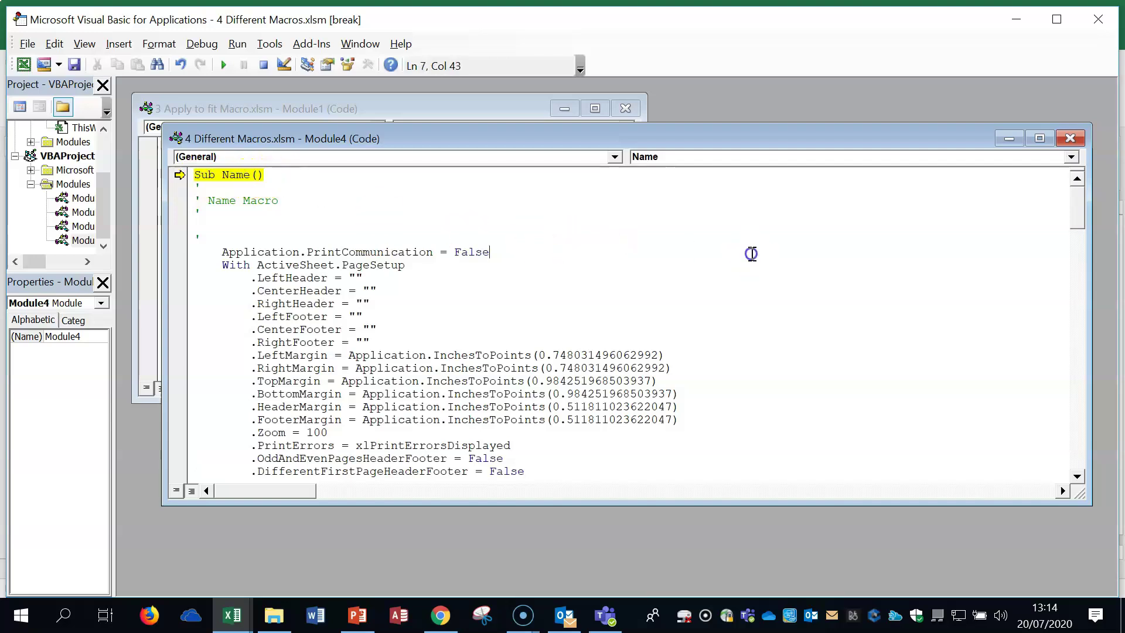
{"action": "left_click", "coordinate": [1100, 19]}
- Confirm stopping the debugger, select cell K7, and open Quick Access Toolbar More Commands
{"action": "left_click", "coordinate": [490, 367]}
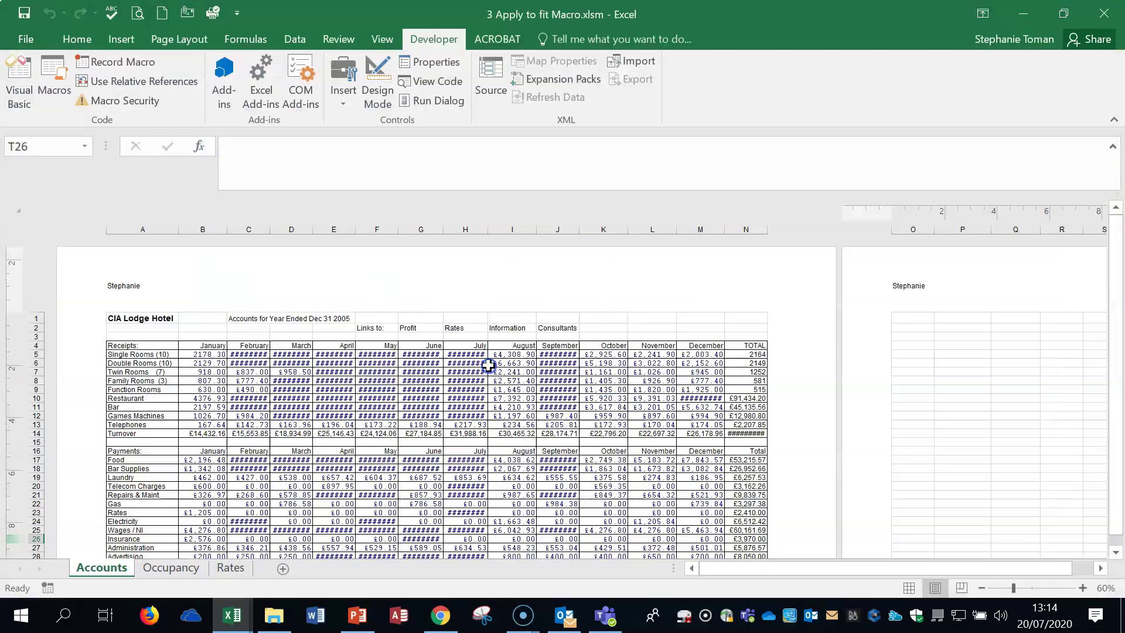
{"action": "left_click", "coordinate": [602, 370]}
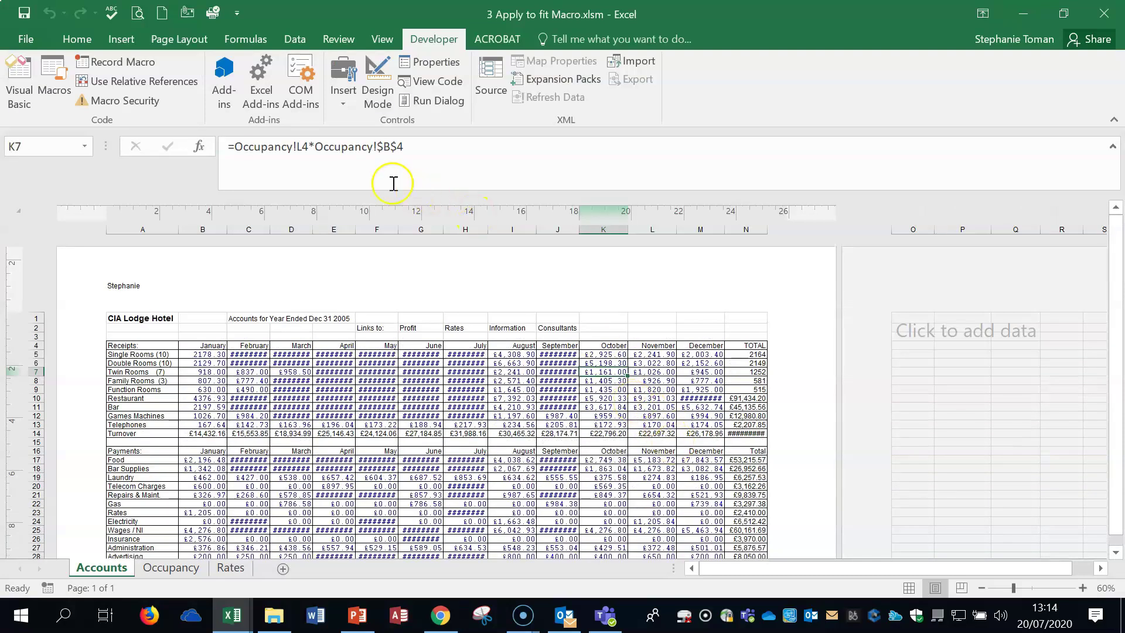
{"action": "left_click", "coordinate": [238, 14]}
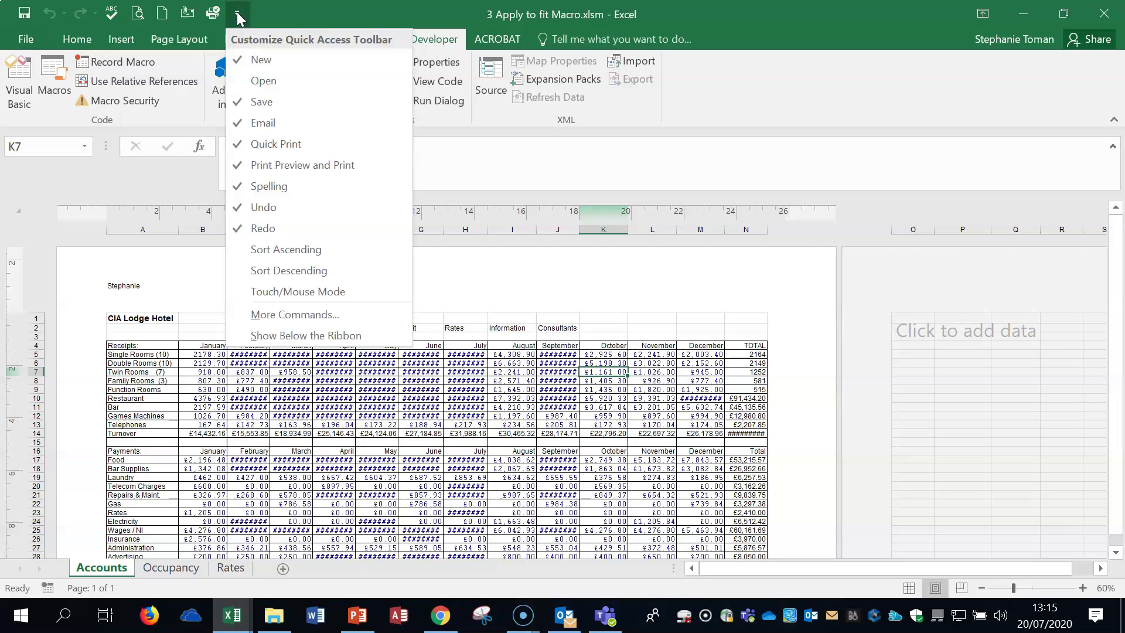
{"action": "left_click", "coordinate": [296, 320]}
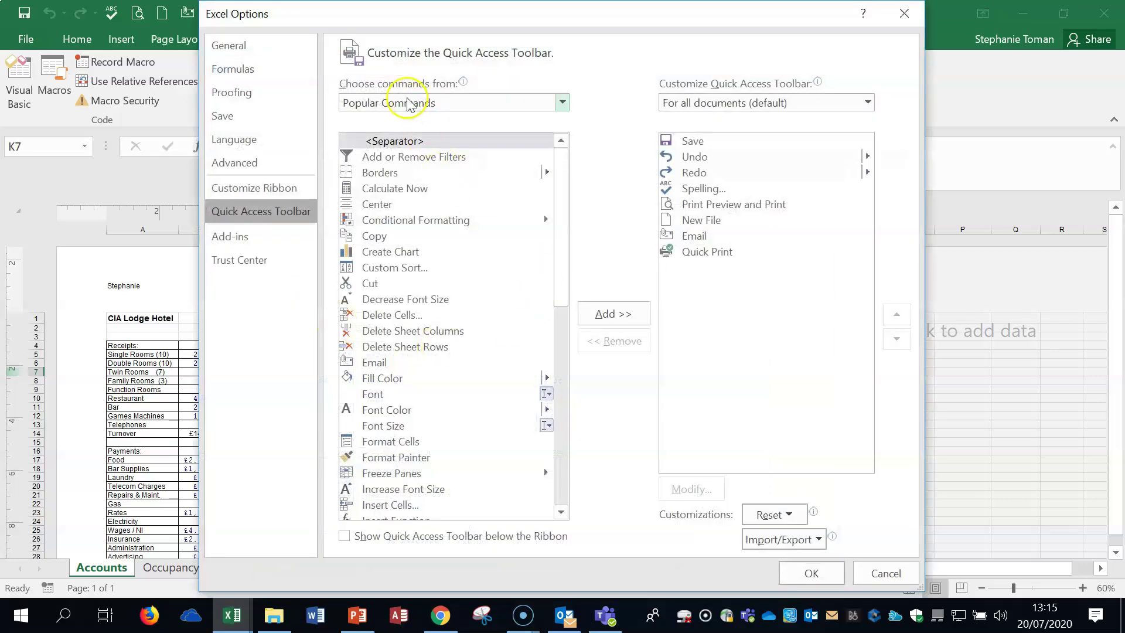
- List Macros and add border, Name, To_fit and Filename to the toolbar, selecting border
{"action": "left_click", "coordinate": [561, 103]}
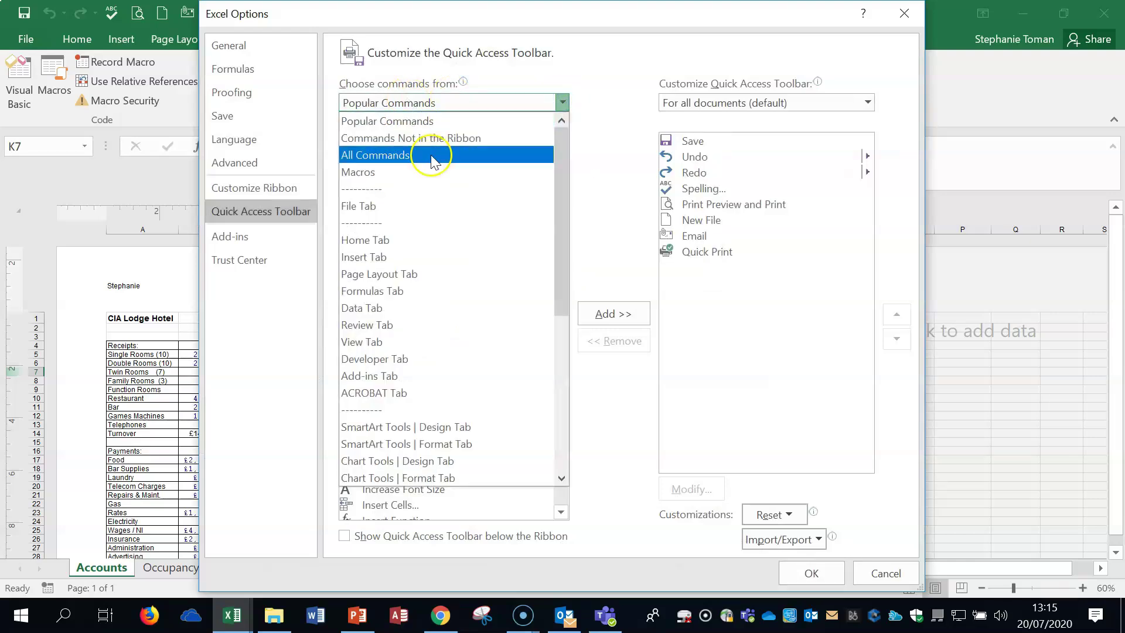
{"action": "left_click", "coordinate": [354, 173]}
{"action": "left_click", "coordinate": [357, 173]}
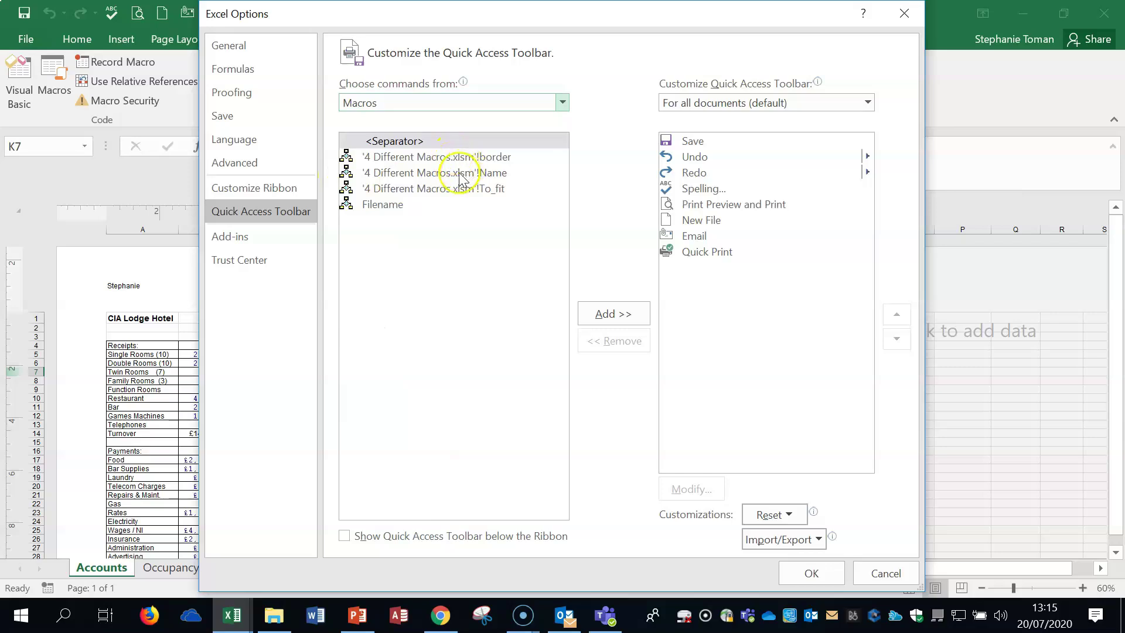
{"action": "left_click", "coordinate": [464, 190]}
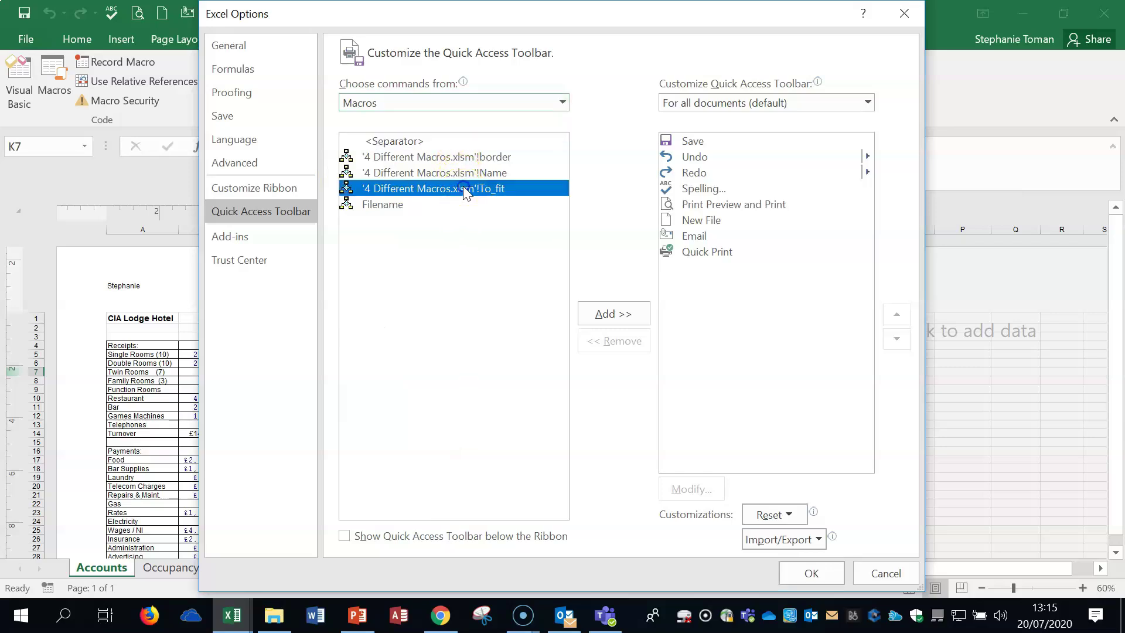
{"action": "left_click", "coordinate": [463, 157]}
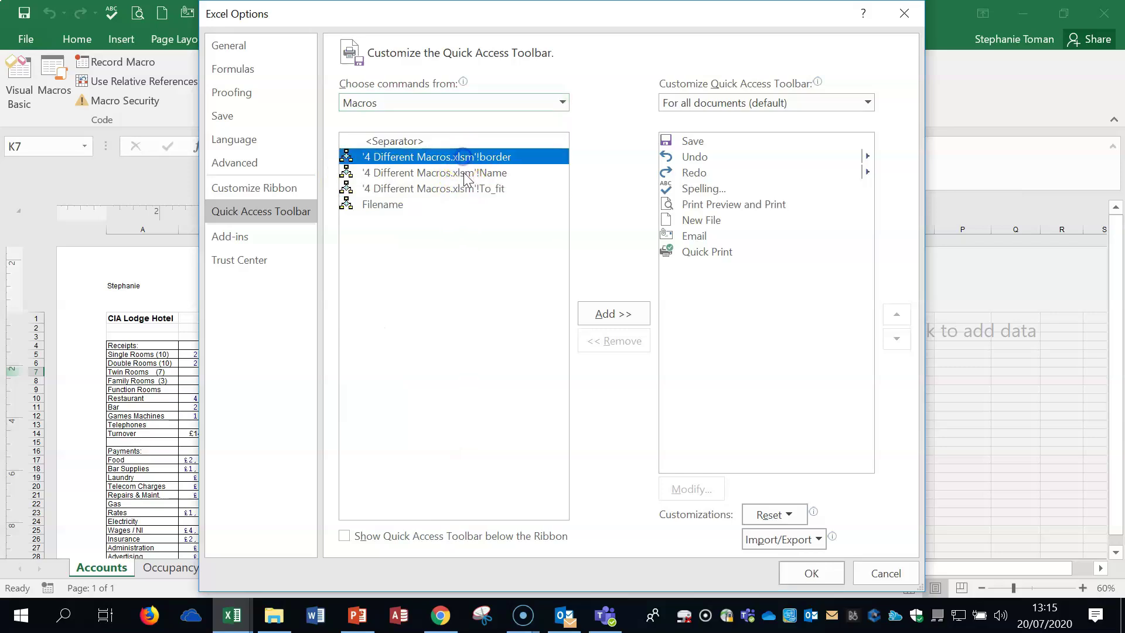
{"action": "left_click", "coordinate": [621, 311]}
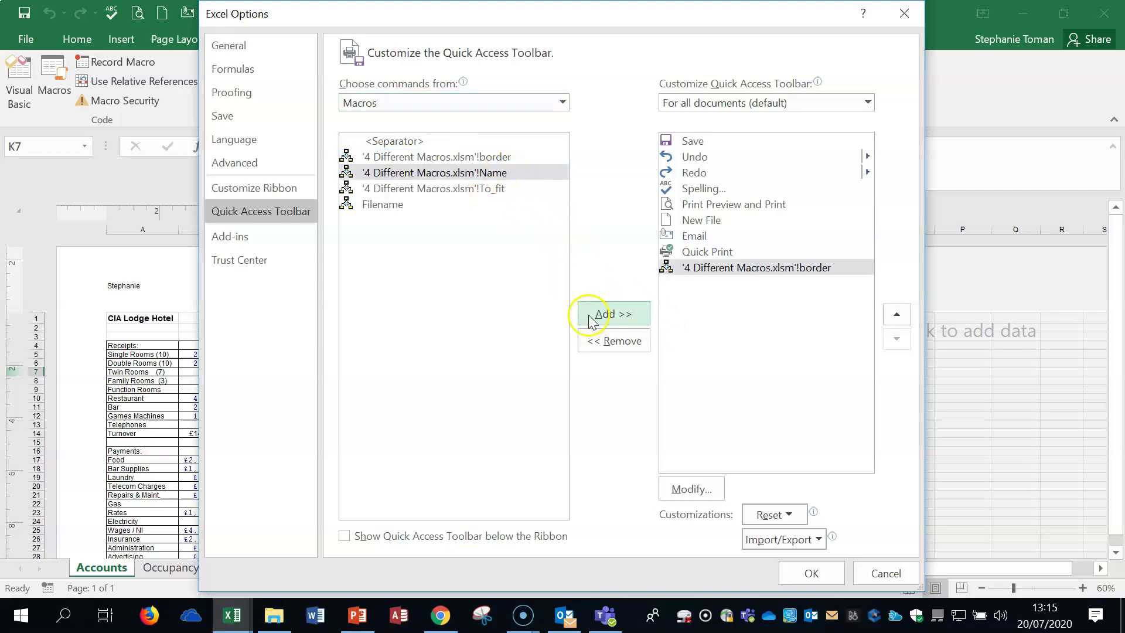
{"action": "left_click", "coordinate": [592, 317]}
{"action": "left_click", "coordinate": [593, 316]}
{"action": "left_click", "coordinate": [593, 315]}
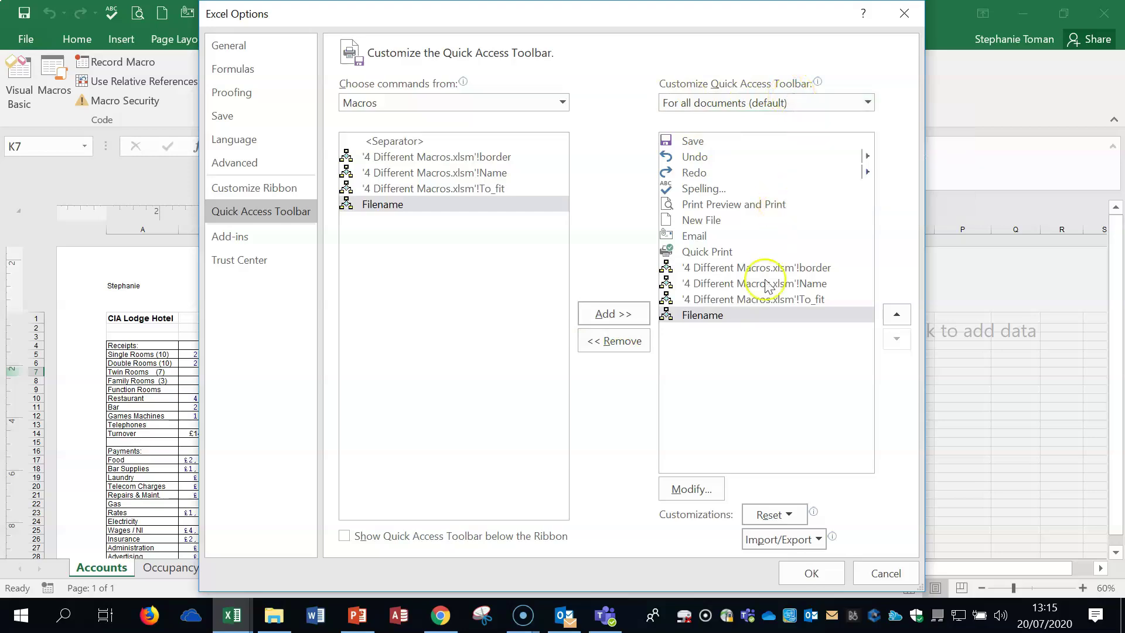
{"action": "left_click", "coordinate": [800, 269]}
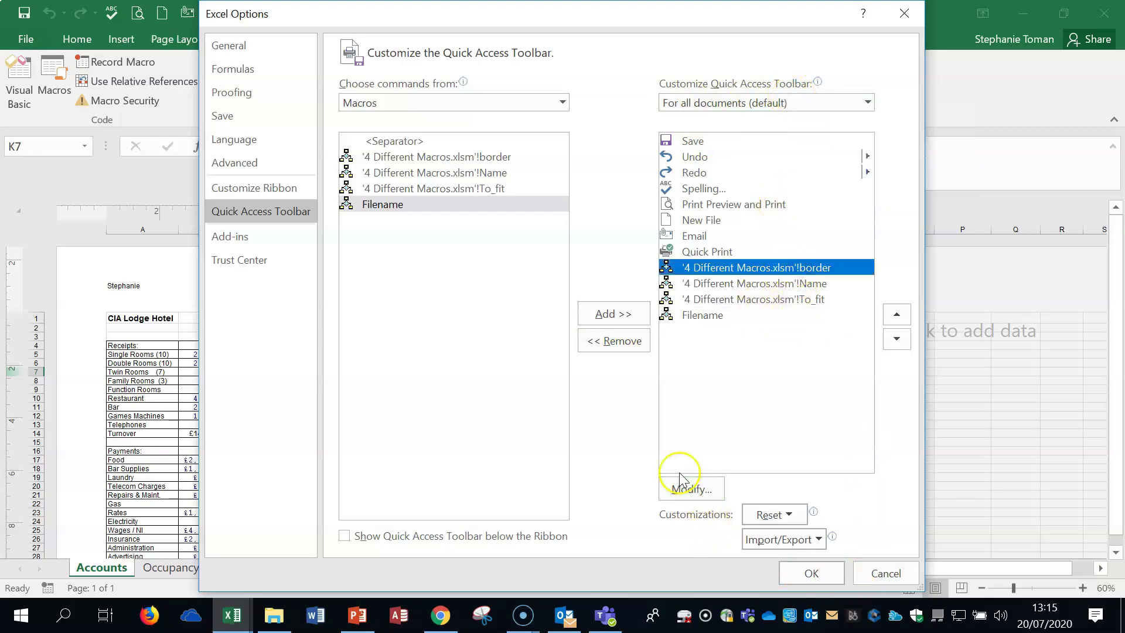
- Assign the grid symbol to the border button and apply the toolbar changes
{"action": "left_click", "coordinate": [679, 492]}
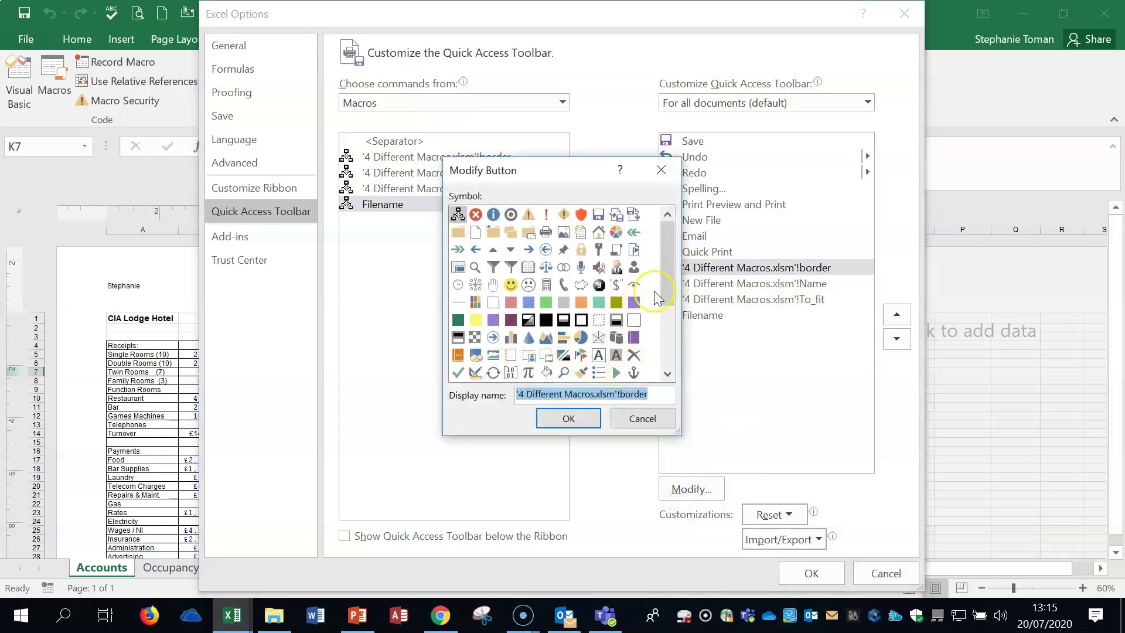
{"action": "left_click", "coordinate": [668, 373]}
{"action": "left_click", "coordinate": [668, 374]}
{"action": "left_click", "coordinate": [668, 374]}
{"action": "left_click", "coordinate": [668, 374]}
{"action": "left_click", "coordinate": [668, 374]}
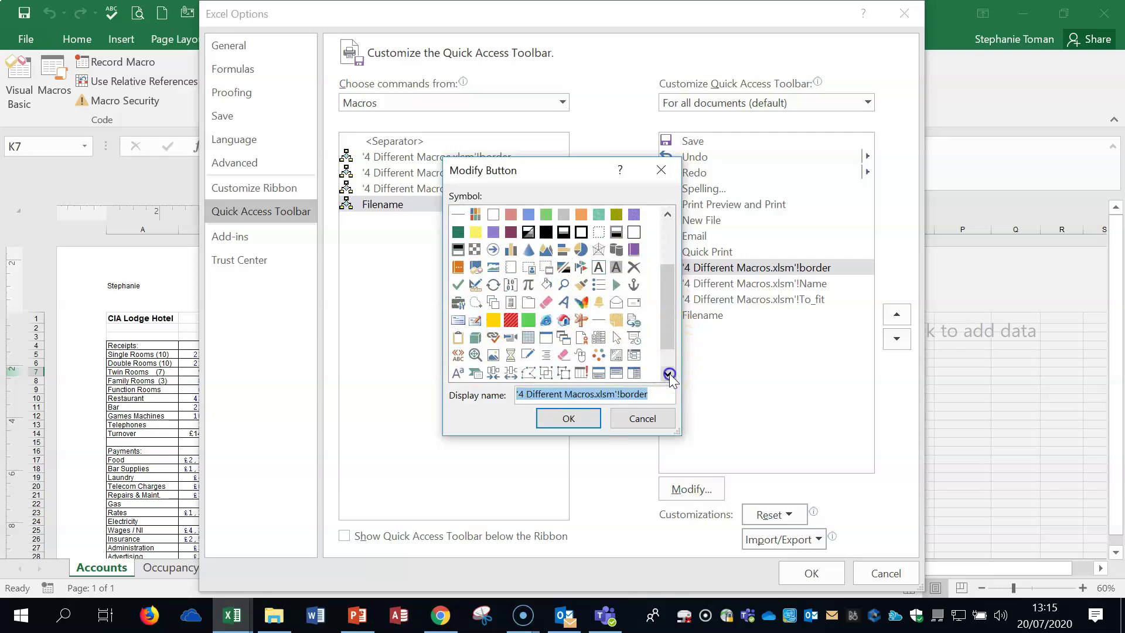
{"action": "left_click", "coordinate": [668, 373]}
{"action": "left_click", "coordinate": [668, 374]}
{"action": "left_click", "coordinate": [544, 355]}
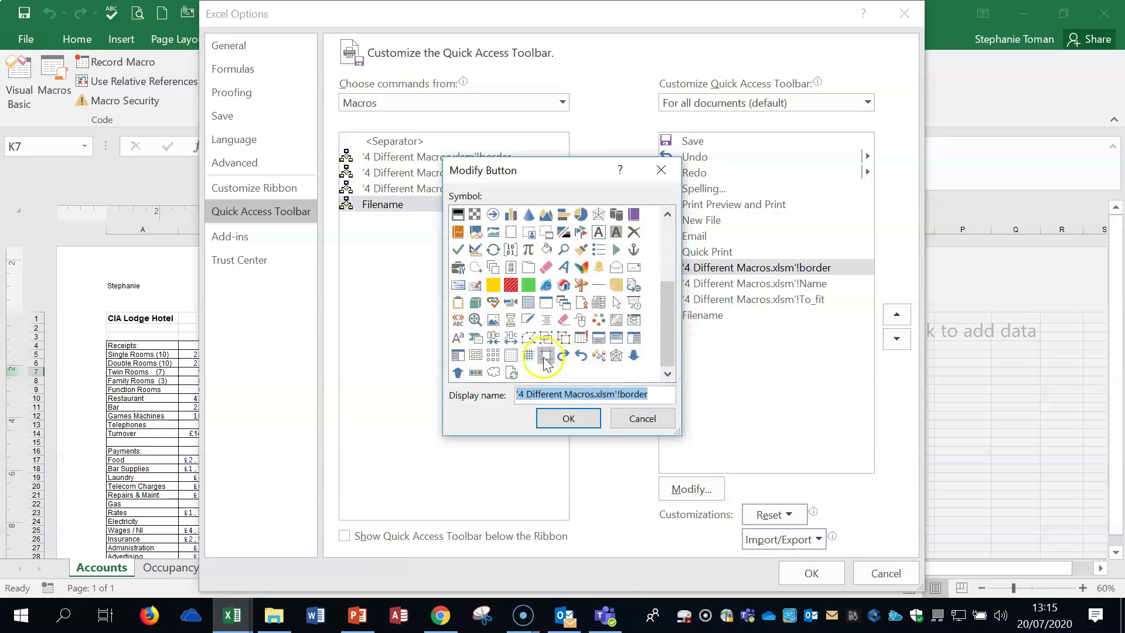
{"action": "left_click", "coordinate": [529, 357]}
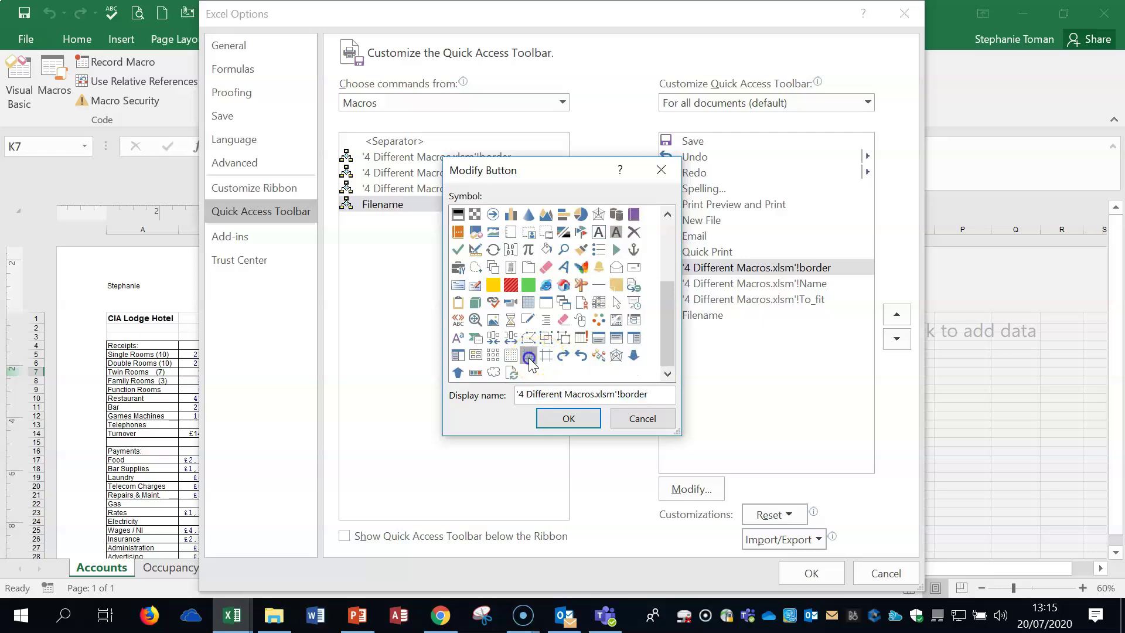
{"action": "left_click", "coordinate": [568, 418]}
{"action": "left_click", "coordinate": [811, 574]}
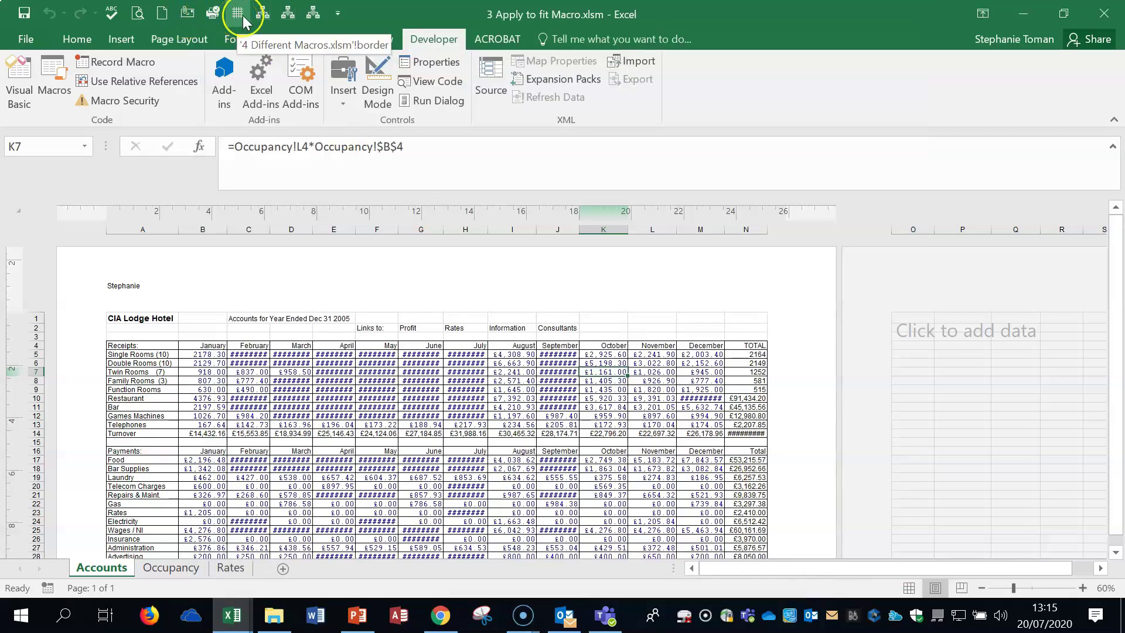
- Reopen More Commands from the Customize Quick Access Toolbar dropdown
{"action": "left_click", "coordinate": [265, 19]}
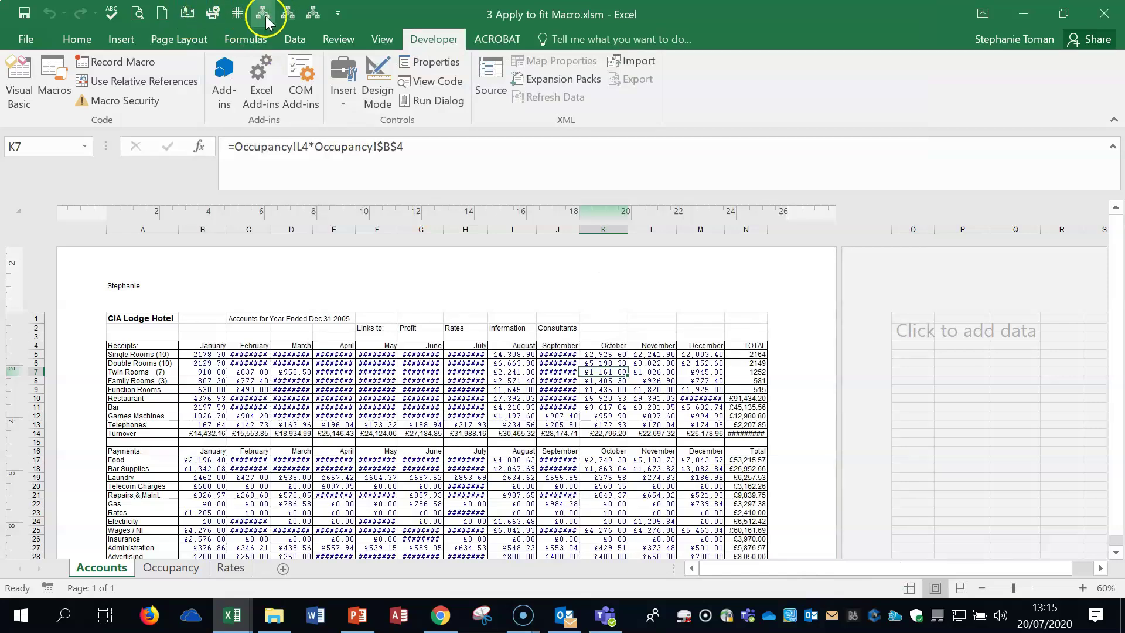
{"action": "left_click", "coordinate": [336, 13]}
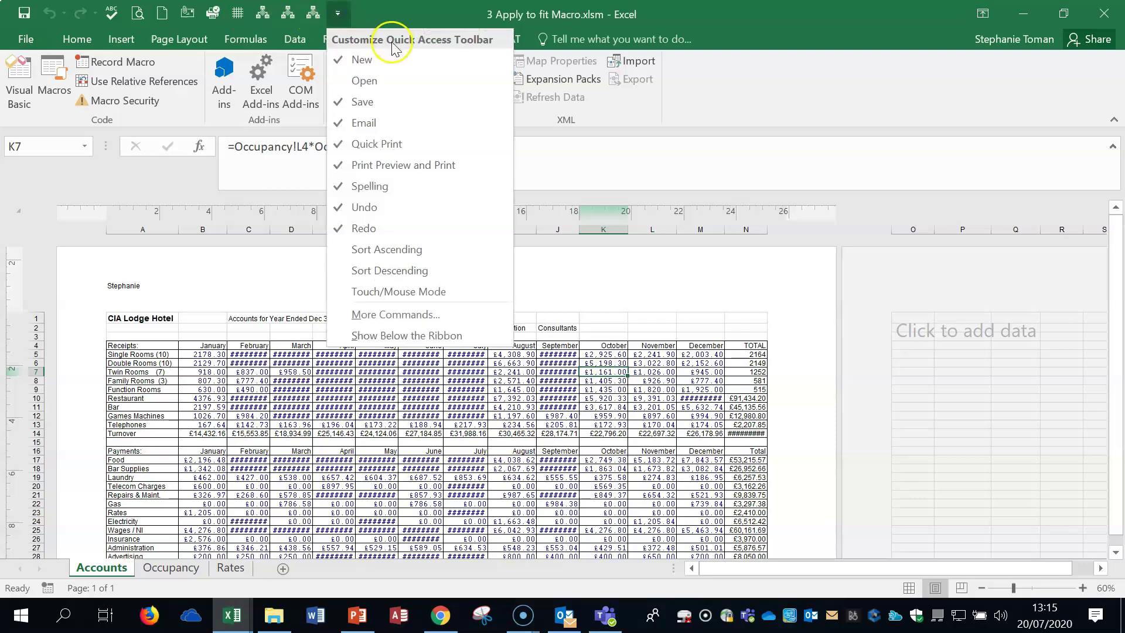
{"action": "left_click", "coordinate": [440, 315]}
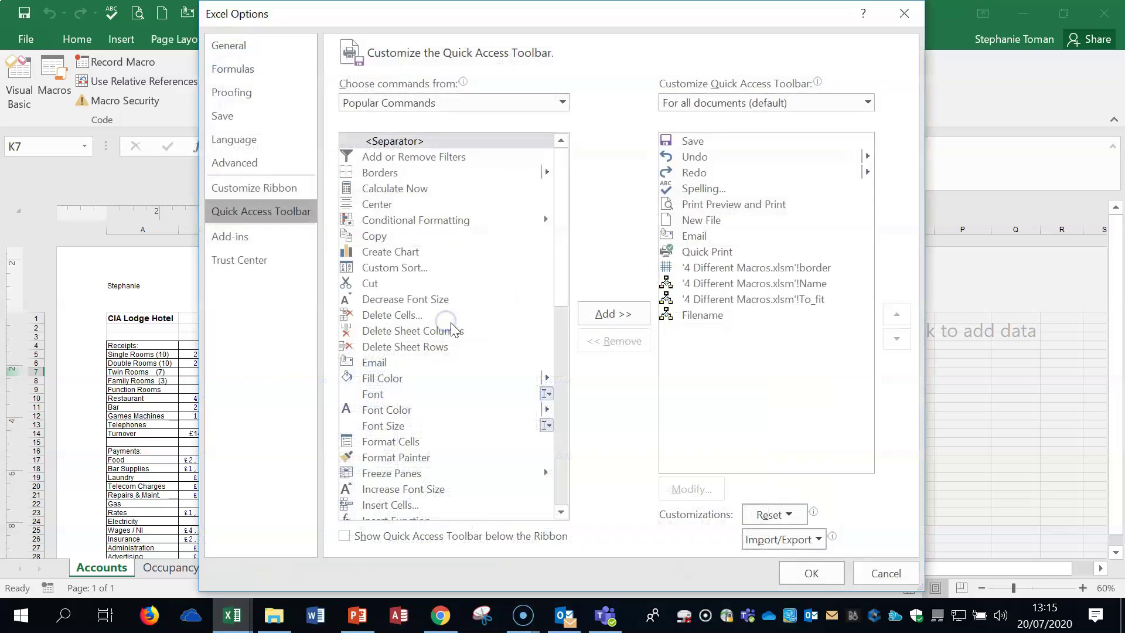
- Give the To_fit toolbar button a smiley icon and apply the changes
{"action": "left_click", "coordinate": [413, 103]}
{"action": "left_click", "coordinate": [403, 173]}
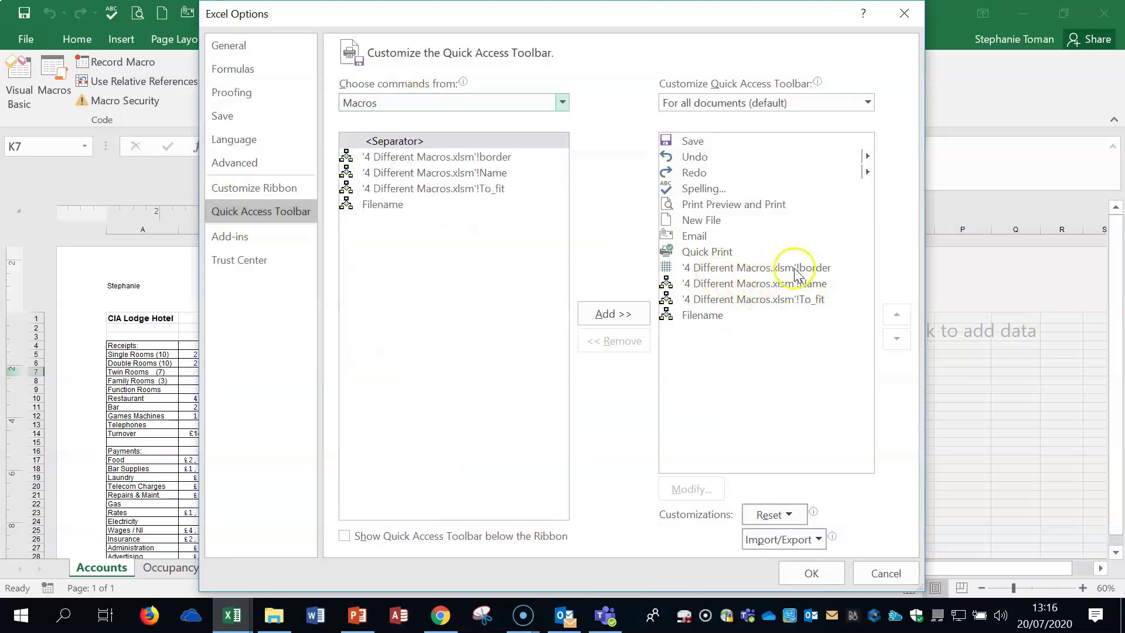
{"action": "left_click", "coordinate": [756, 300]}
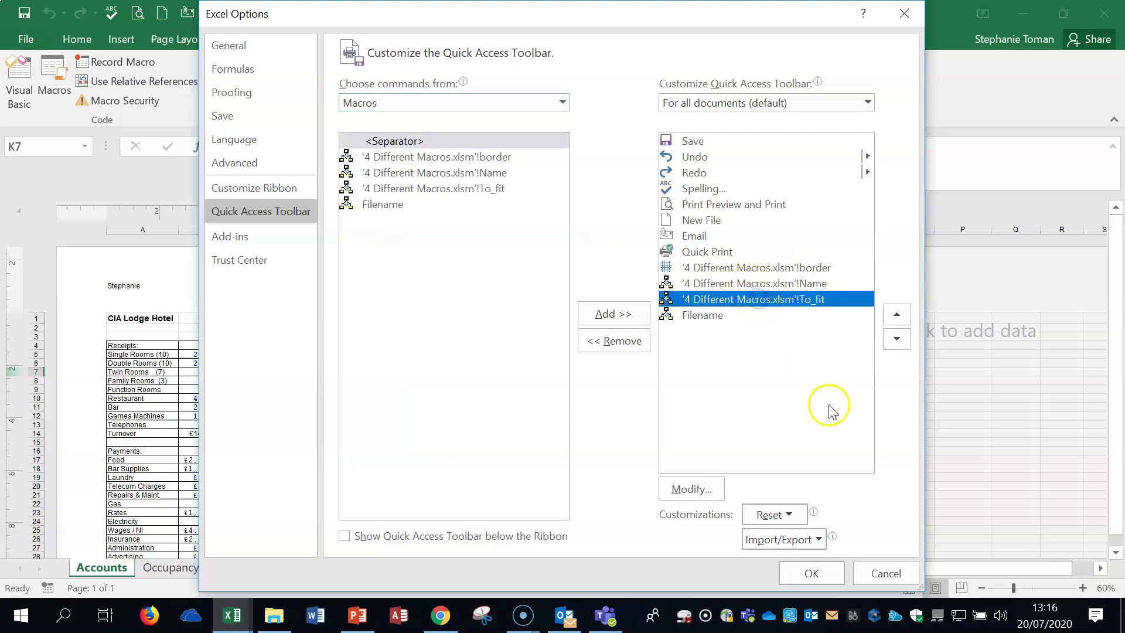
{"action": "left_click", "coordinate": [695, 491]}
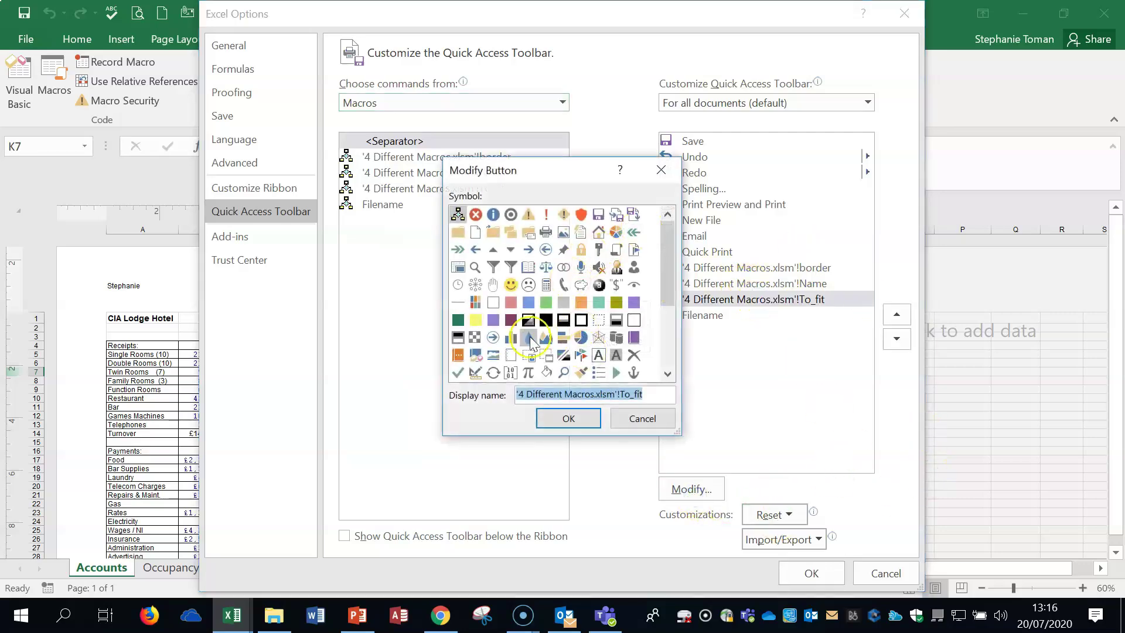
{"action": "left_click", "coordinate": [511, 286]}
{"action": "left_click", "coordinate": [572, 420]}
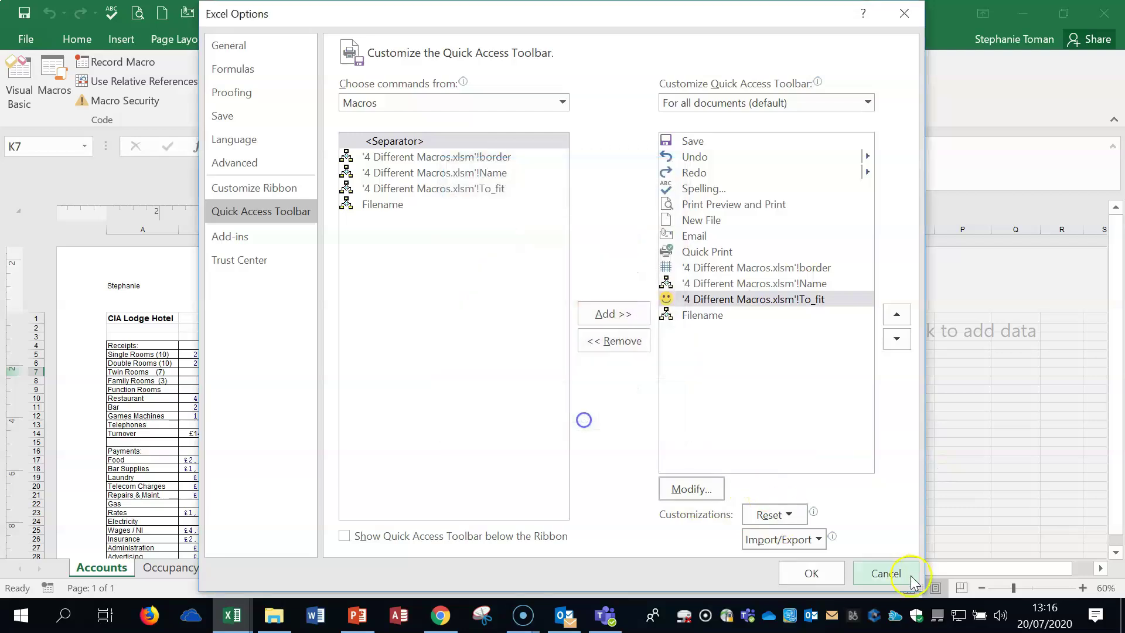
{"action": "left_click", "coordinate": [792, 579]}
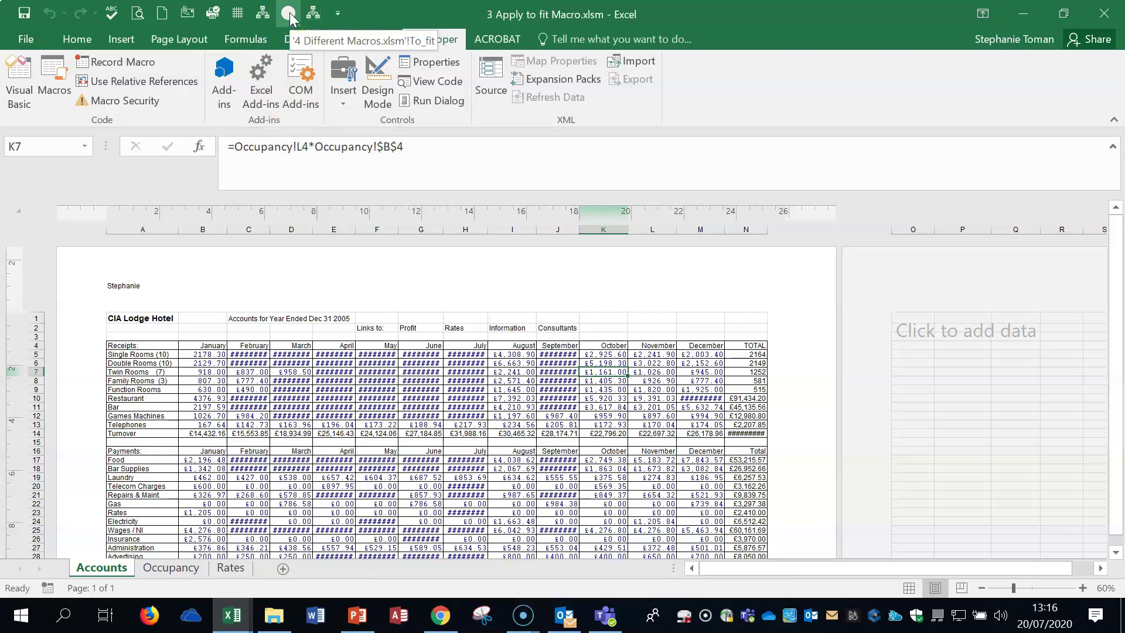
- Close 3 Apply to fit Macro and 4 Different Macros without saving
{"action": "left_click", "coordinate": [1081, 18]}
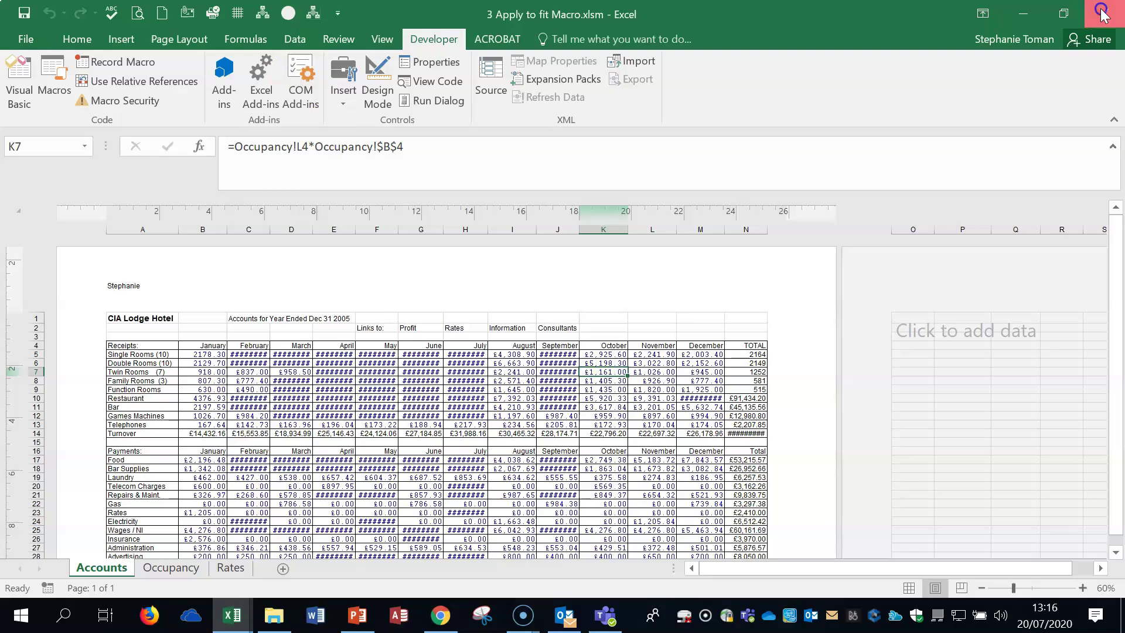
{"action": "left_click", "coordinate": [1104, 13]}
{"action": "left_click", "coordinate": [565, 328]}
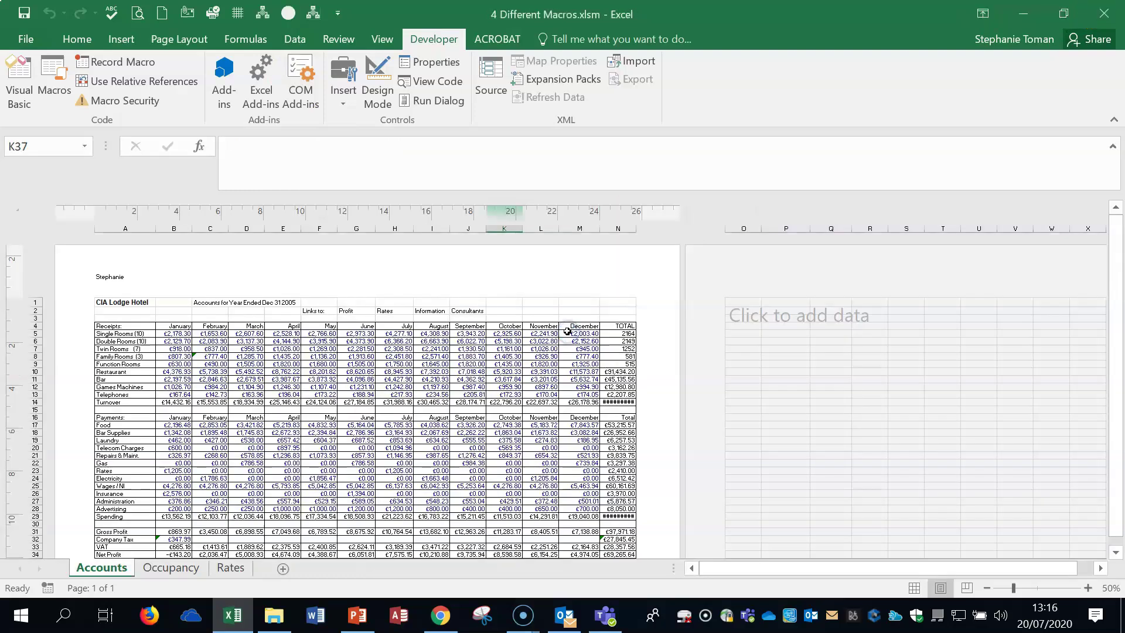
{"action": "left_click", "coordinate": [1106, 14]}
{"action": "left_click", "coordinate": [565, 326]}
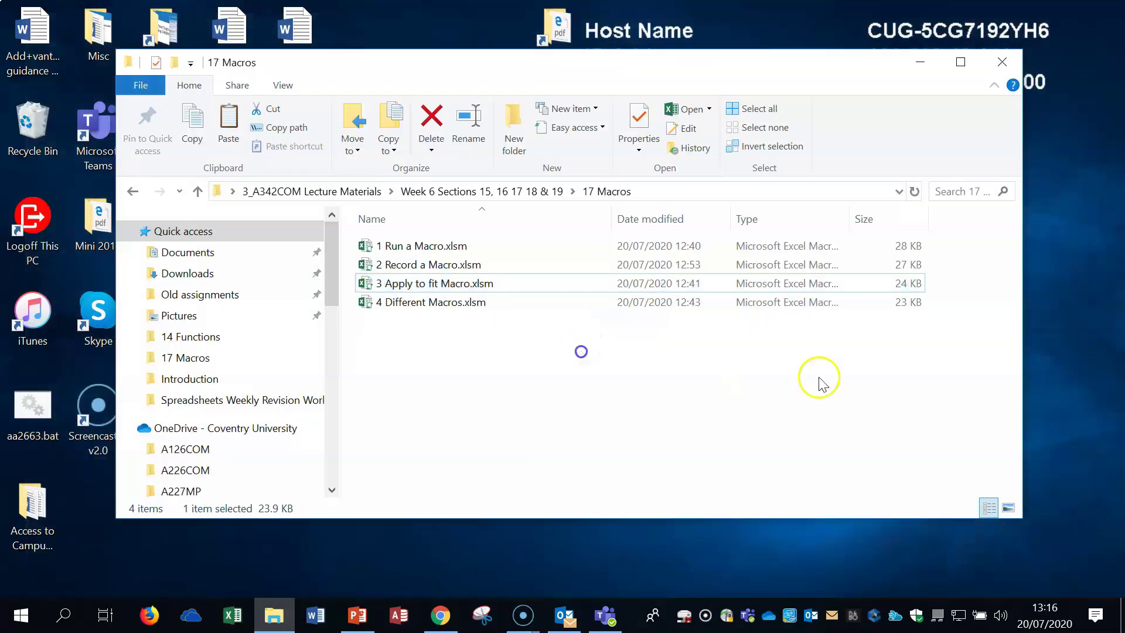
- Go up to the Week 6 Sections 15, 16 17 18 & 19 folder
{"action": "left_click", "coordinate": [132, 191]}
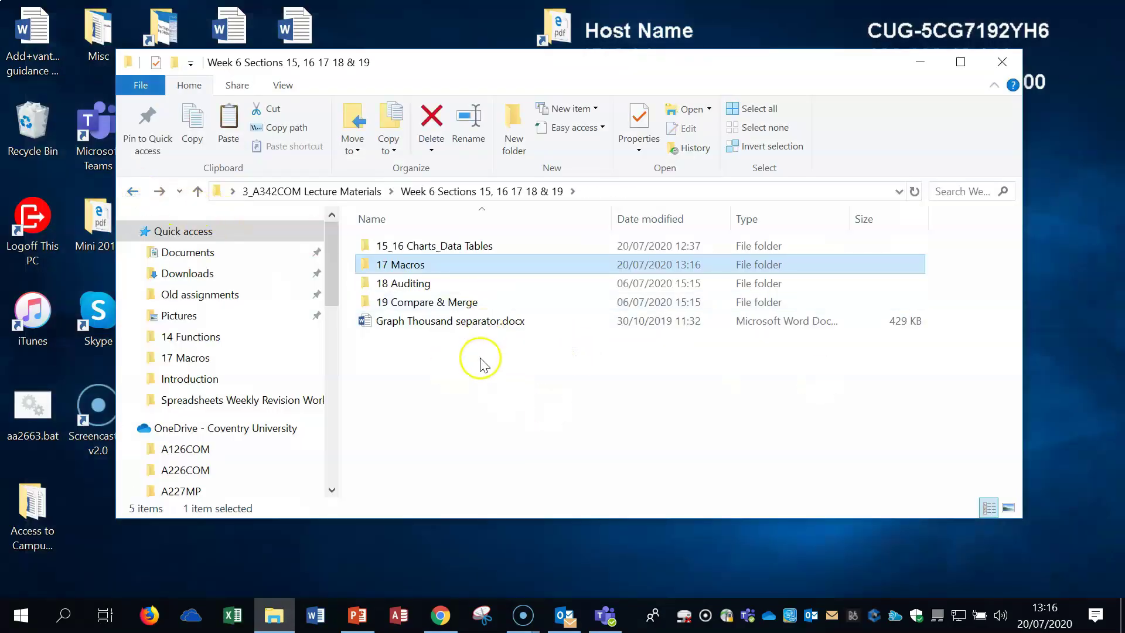